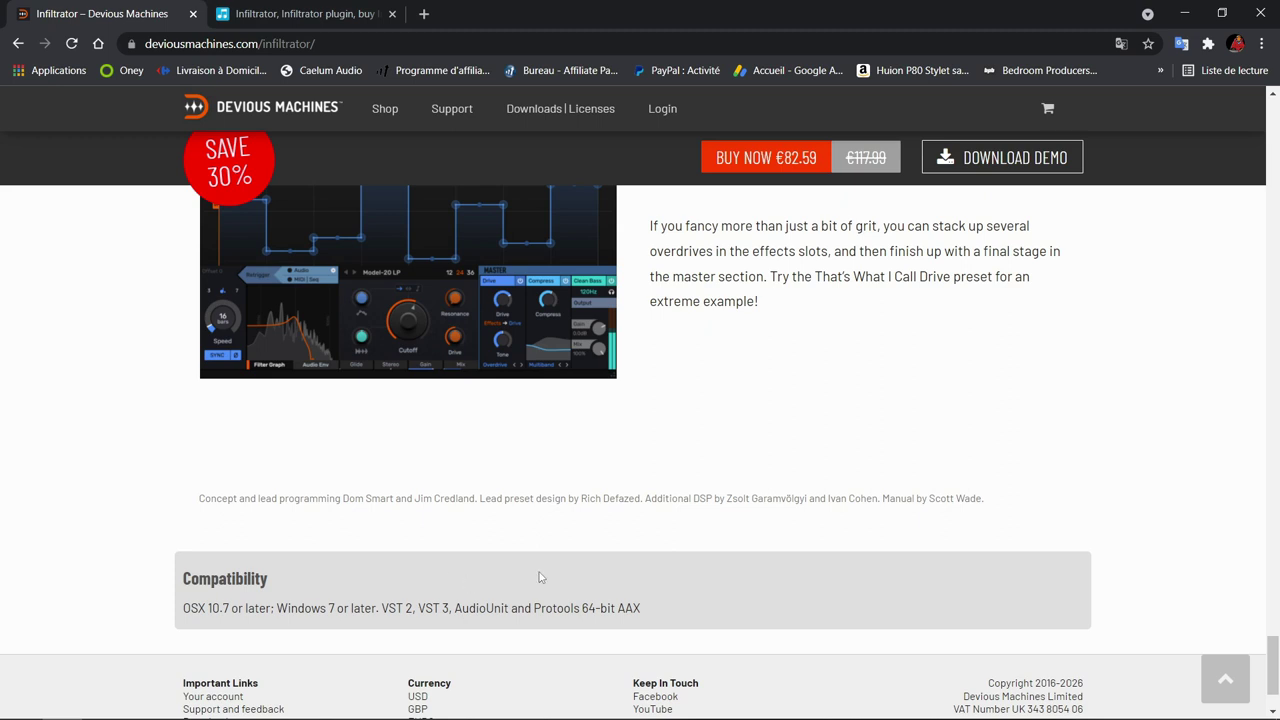
Step: Look over the Infiltrator product page on Plugin Boutique
{"action": "left_click", "coordinate": [311, 14]}
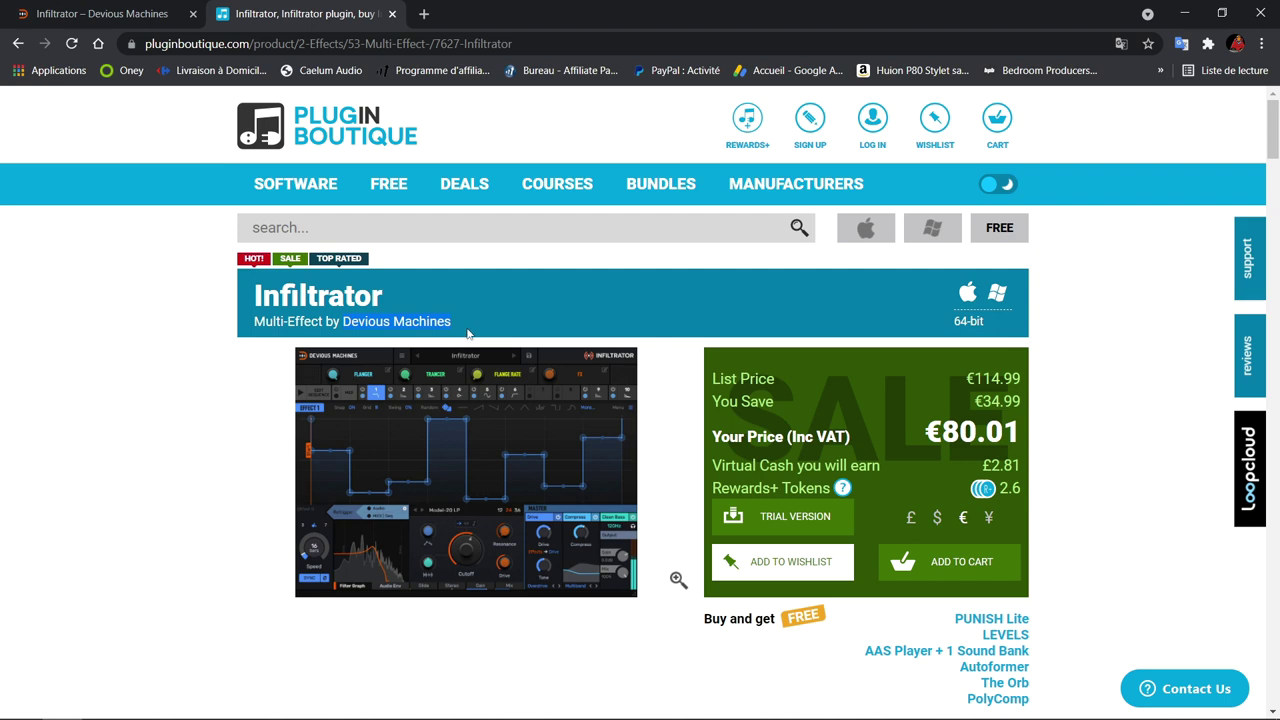
{"action": "left_click", "coordinate": [171, 471]}
{"action": "left_click_drag", "start_coordinate": [1273, 115], "coordinate": [1275, 282]}
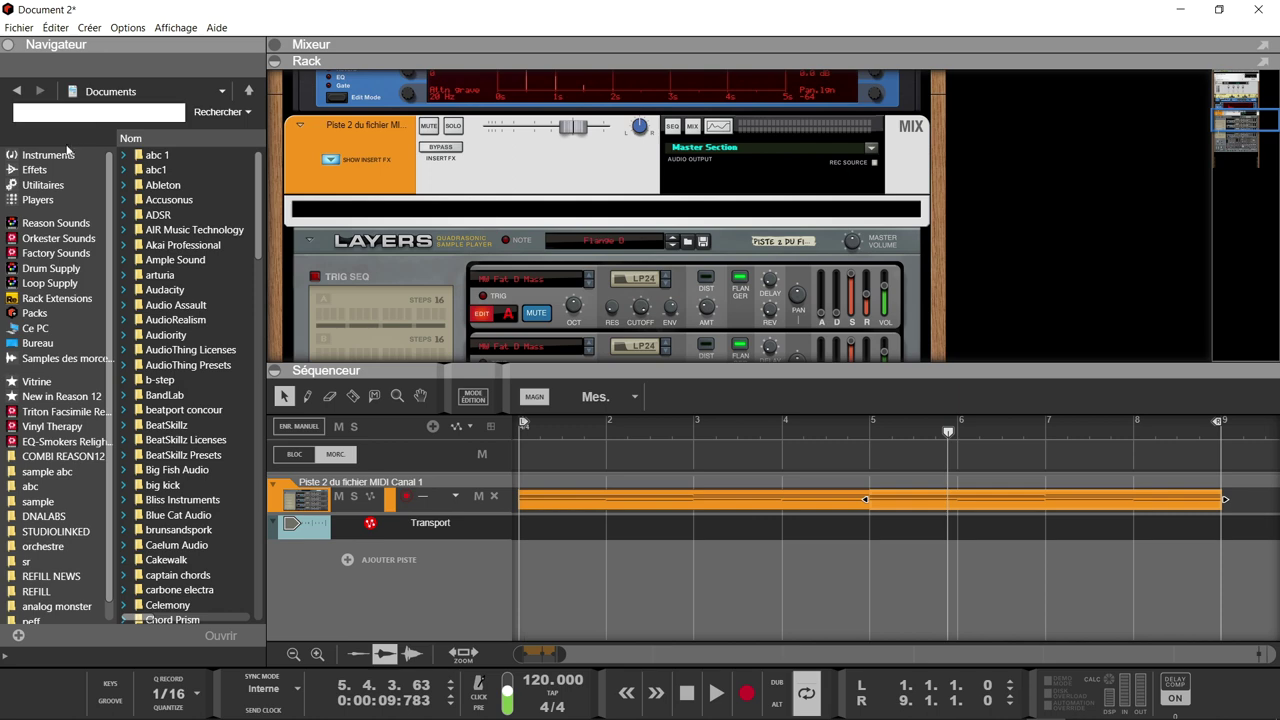
Step: Switch to Reason, search the effects for "INFIL", and add Infiltrator between the track's mix channel and the Layers sample player
{"action": "left_click", "coordinate": [40, 170]}
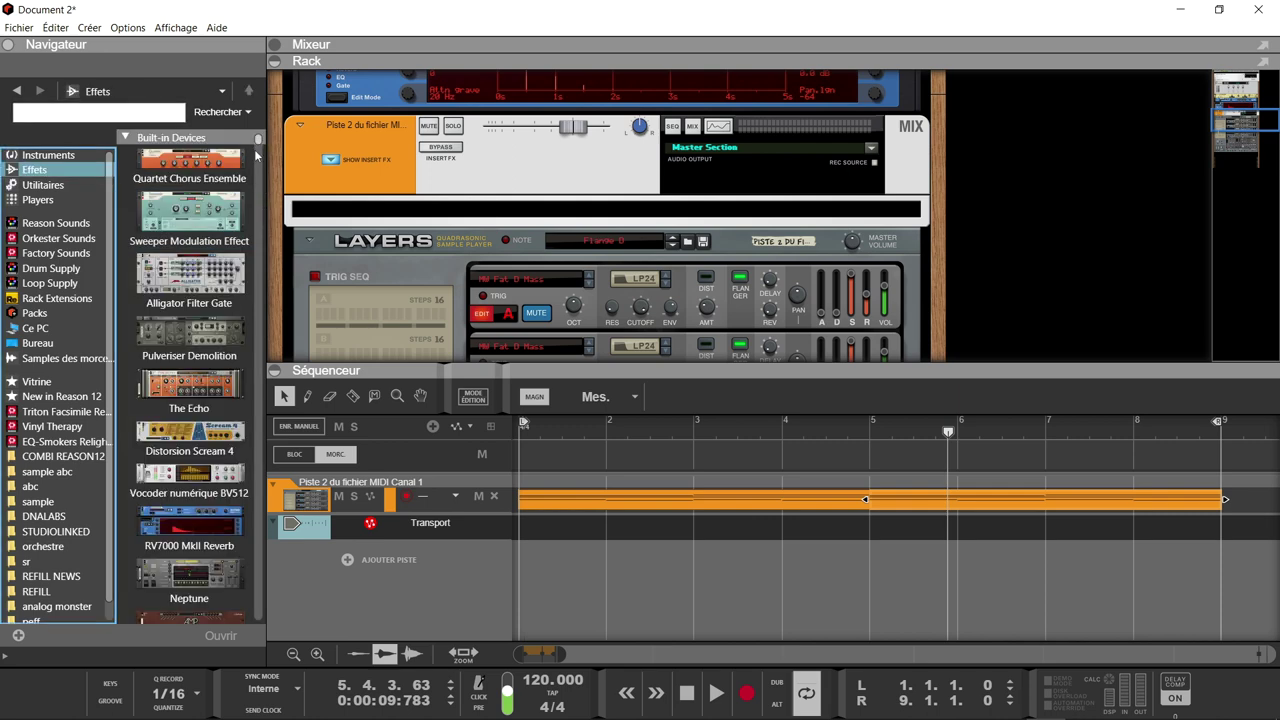
{"action": "left_click", "coordinate": [262, 143]}
{"action": "left_click", "coordinate": [98, 112]}
{"action": "type", "text": "INFIL"}
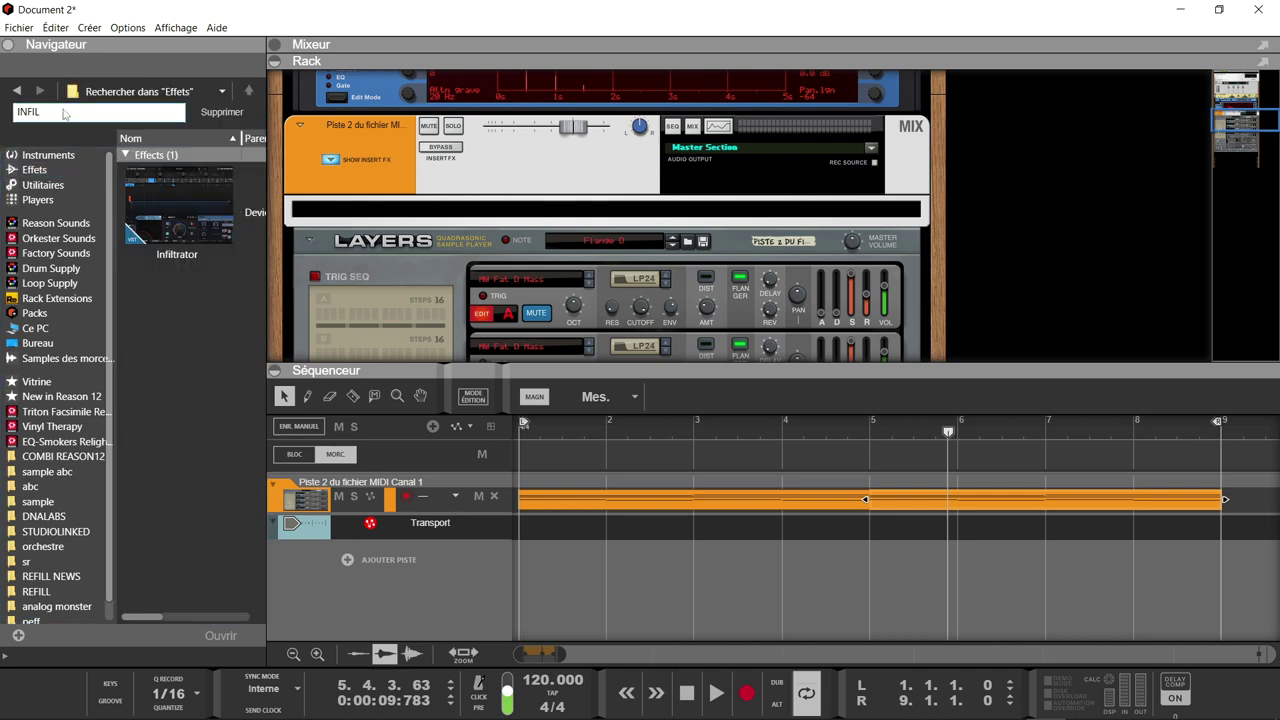
{"action": "left_click", "coordinate": [172, 220]}
{"action": "left_click_drag", "start_coordinate": [172, 220], "coordinate": [529, 215]}
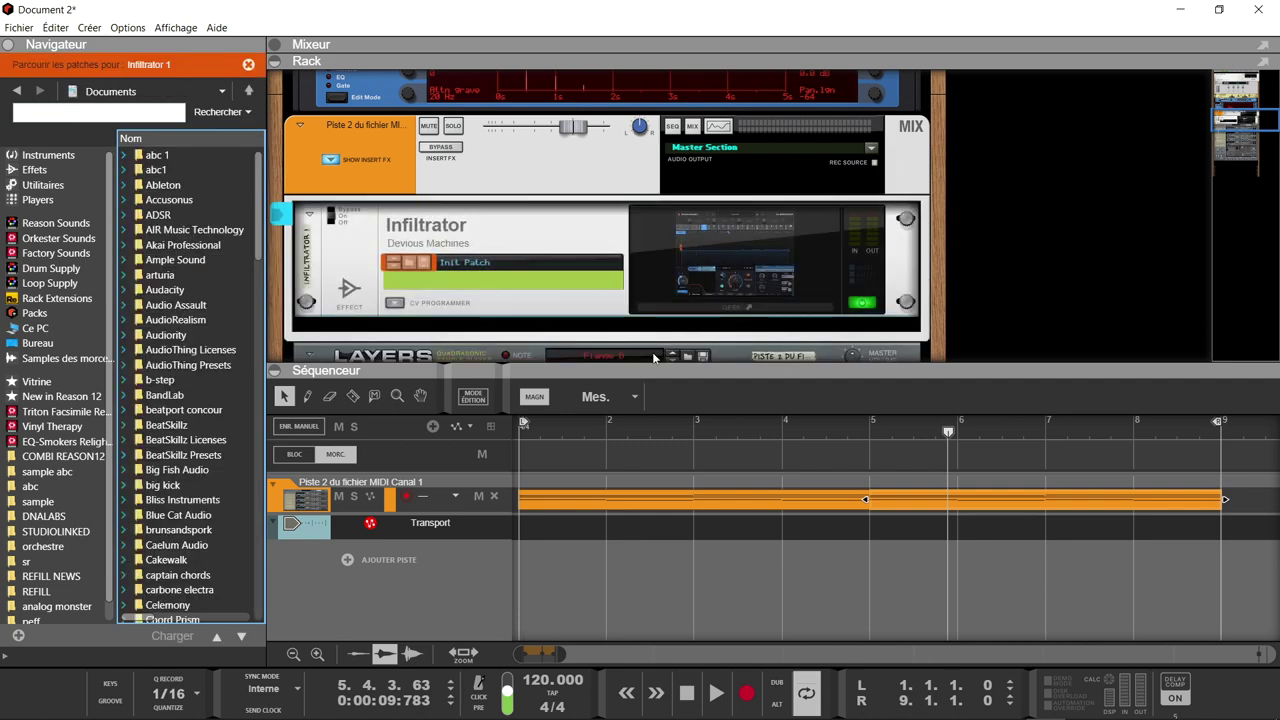
Step: Play the sequence from the start with the track's insert effects bypassed, and re-enable the inserts
{"action": "mouse_move", "coordinate": [1244, 117]}
{"action": "left_mouse_down"}
{"action": "mouse_move", "coordinate": [1244, 132]}
{"action": "mouse_move", "coordinate": [1241, 113]}
{"action": "left_mouse_up"}
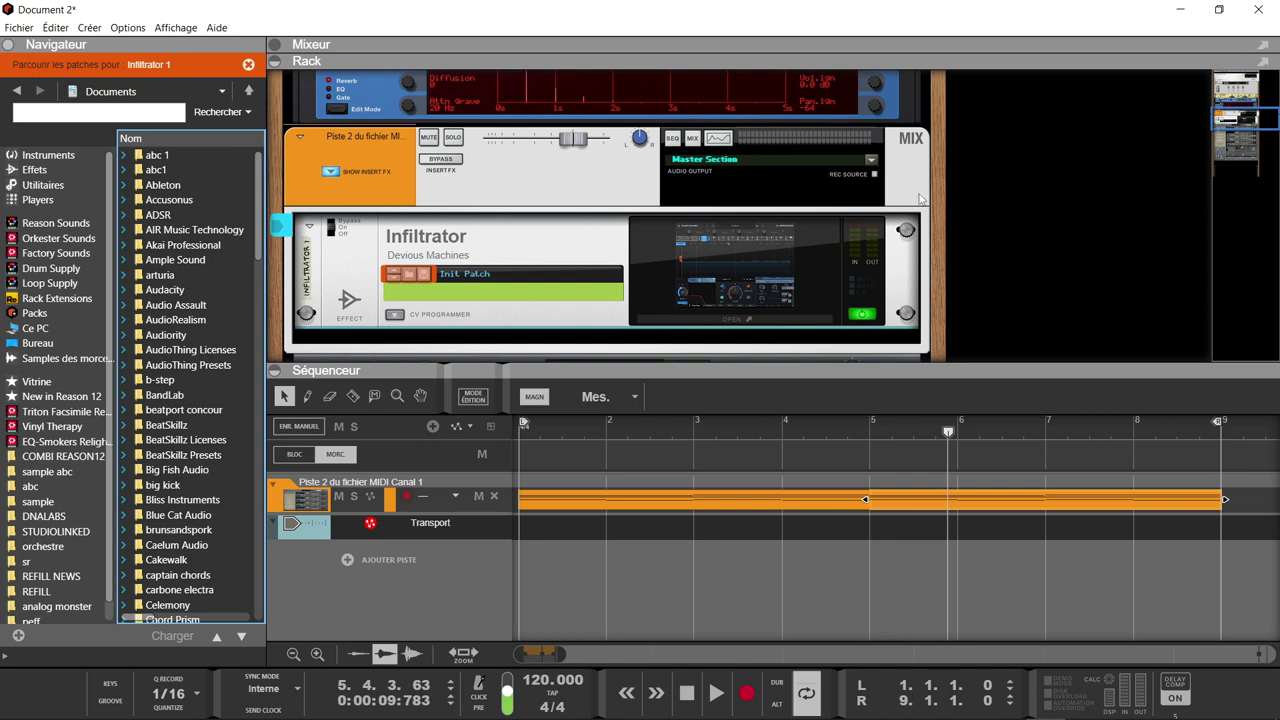
{"action": "left_click", "coordinate": [455, 162]}
{"action": "key", "text": "KP_0"}
{"action": "key", "text": "space"}
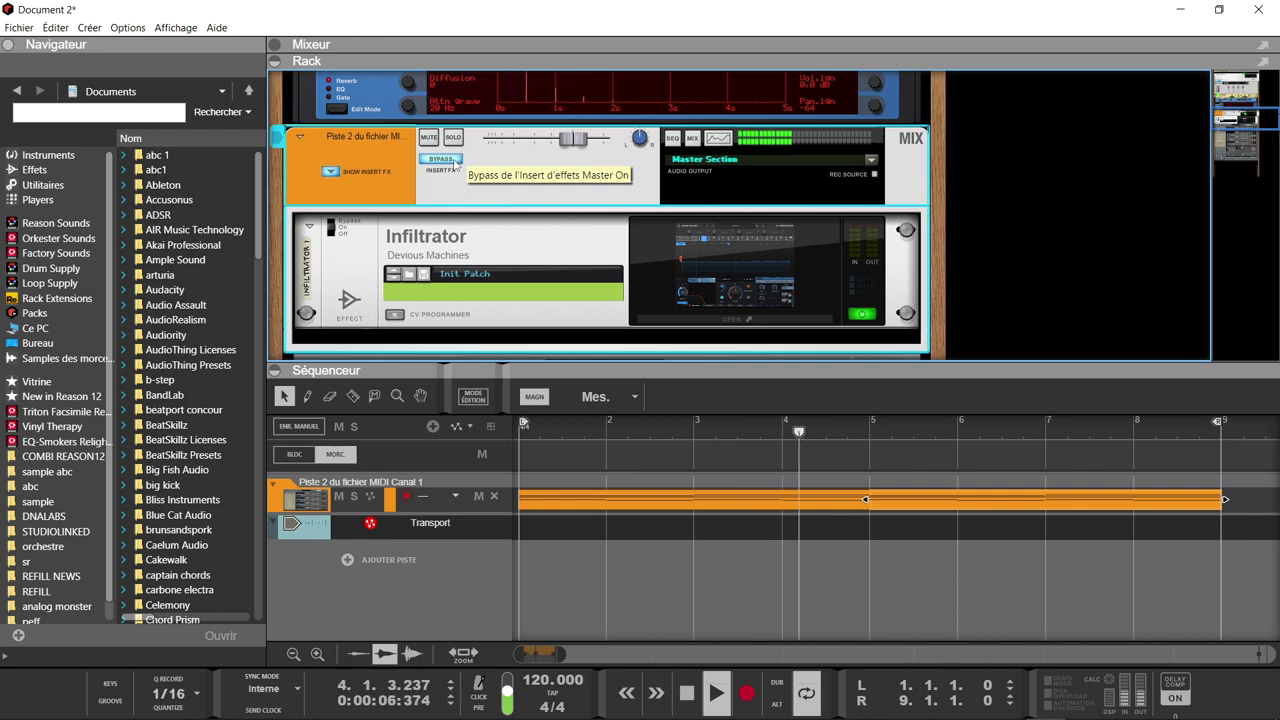
{"action": "key", "text": "space"}
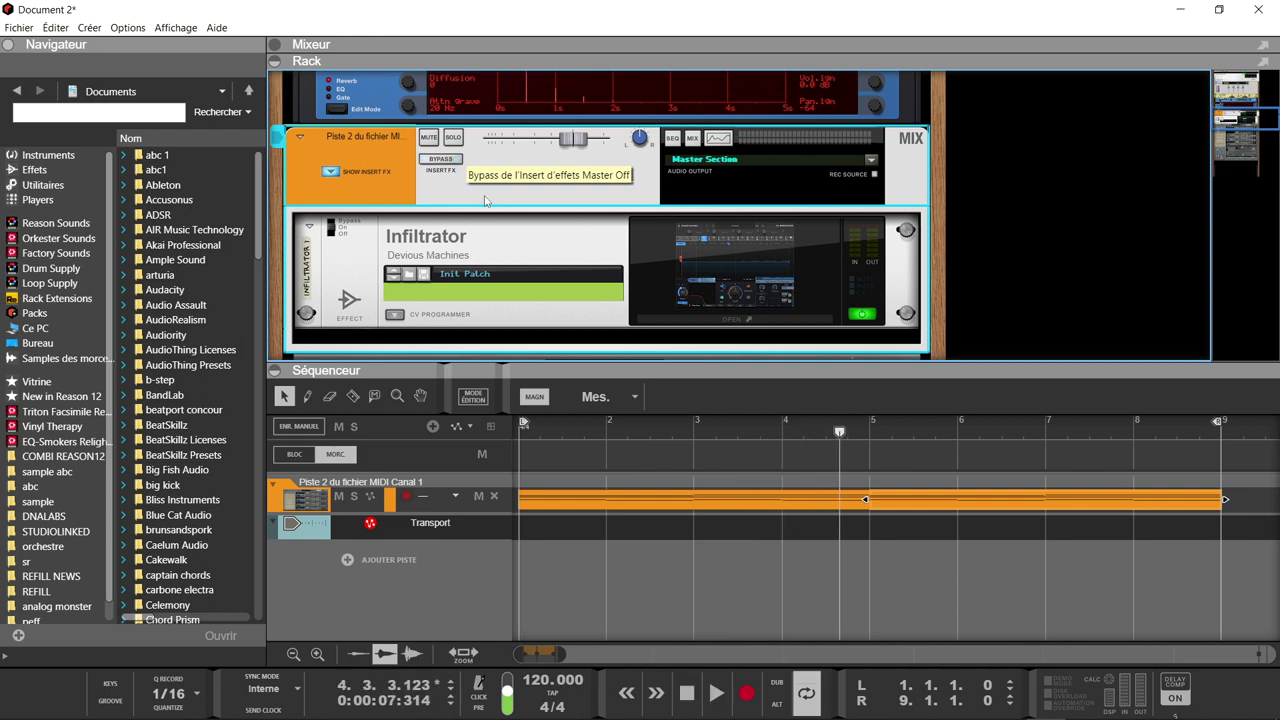
Step: Open the Infiltrator plugin window over the sequencer and initialise its preset
{"action": "left_click", "coordinate": [648, 270]}
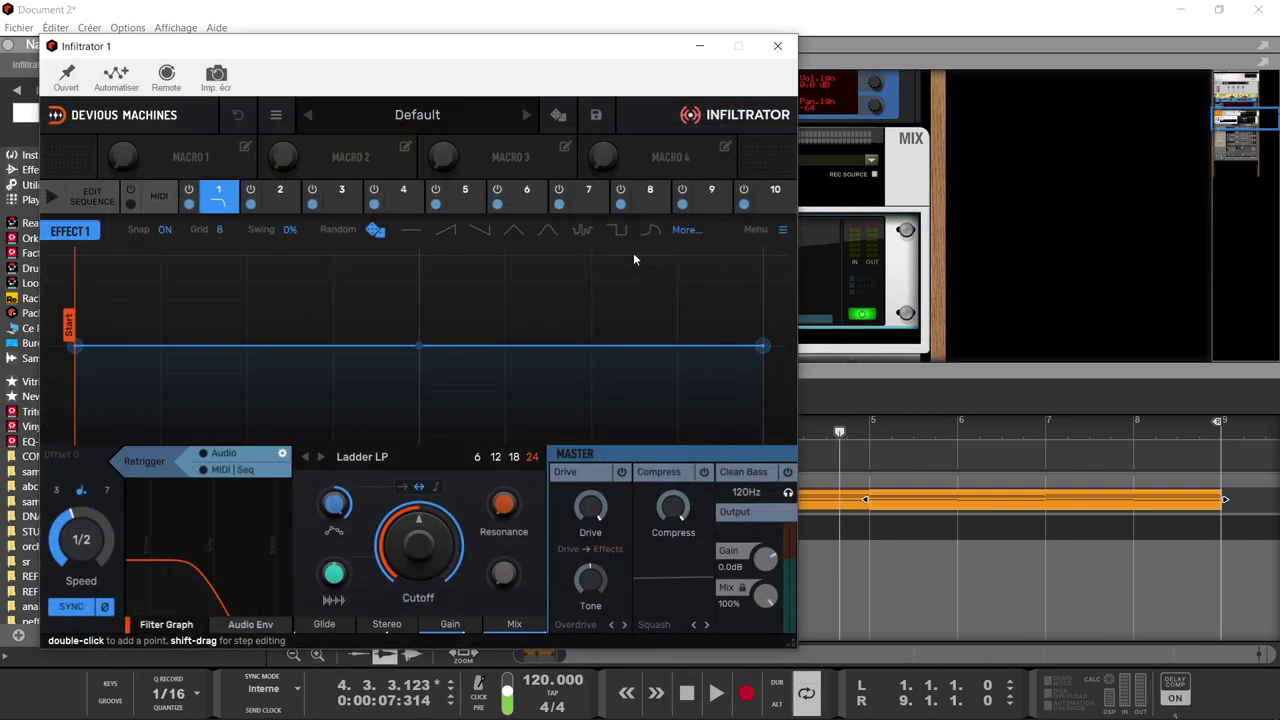
{"action": "left_click_drag", "start_coordinate": [600, 49], "coordinate": [742, 35]}
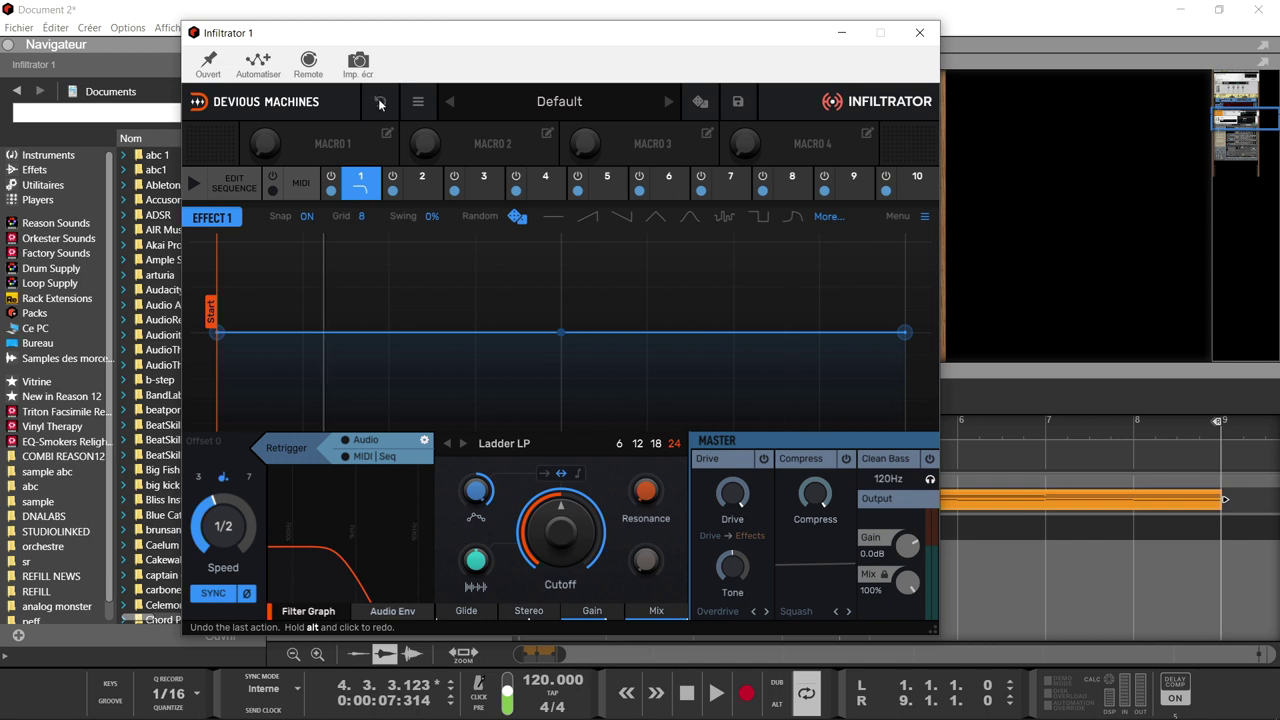
{"action": "left_click", "coordinate": [416, 104]}
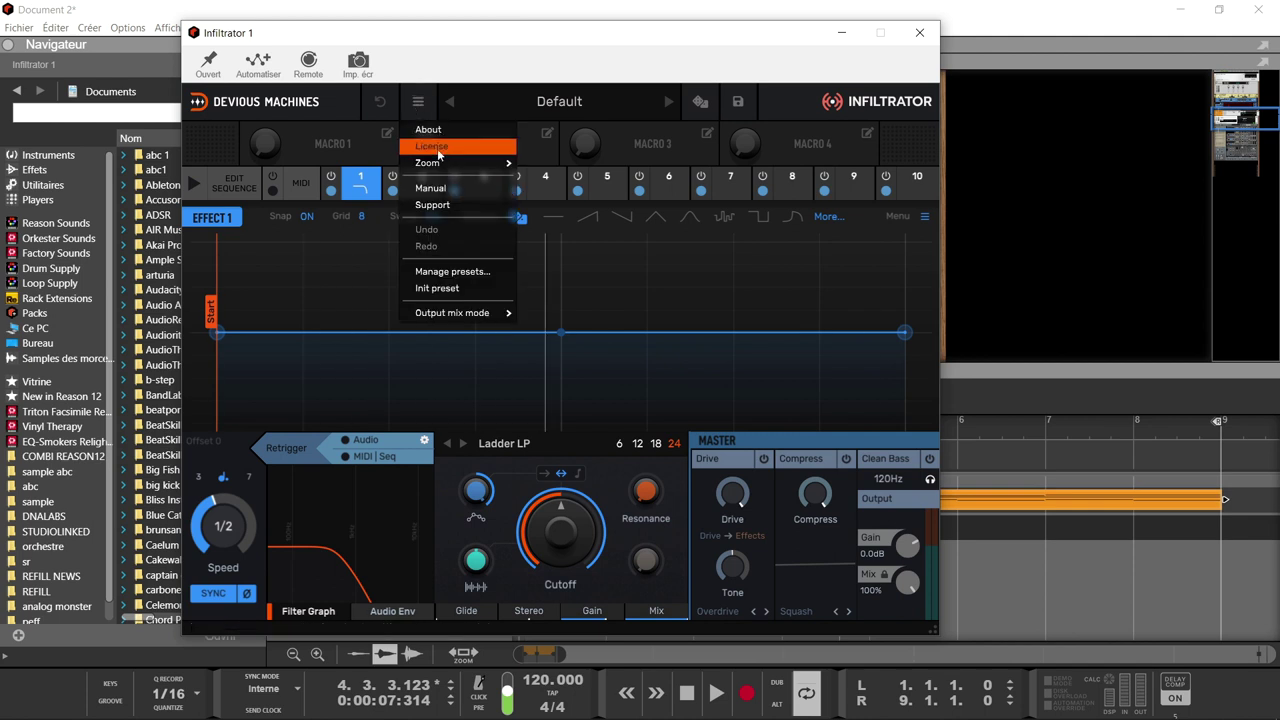
{"action": "mouse_move", "coordinate": [500, 163]}
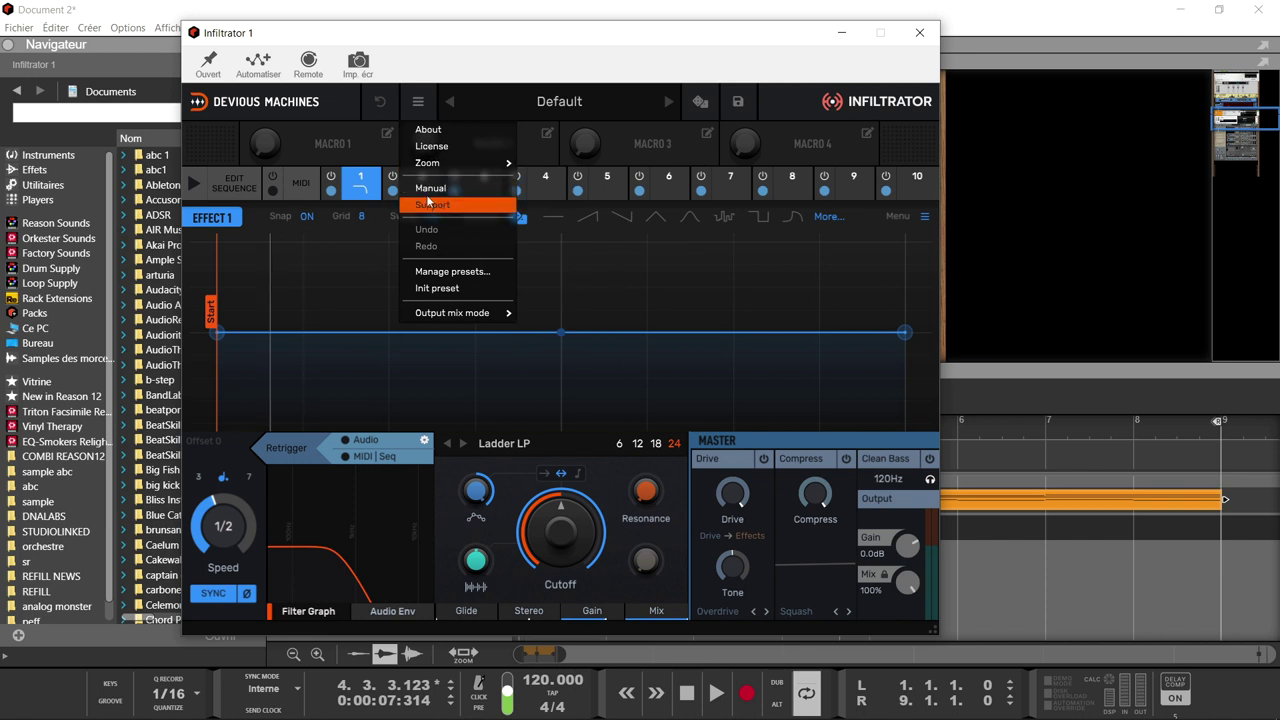
{"action": "mouse_move", "coordinate": [490, 313]}
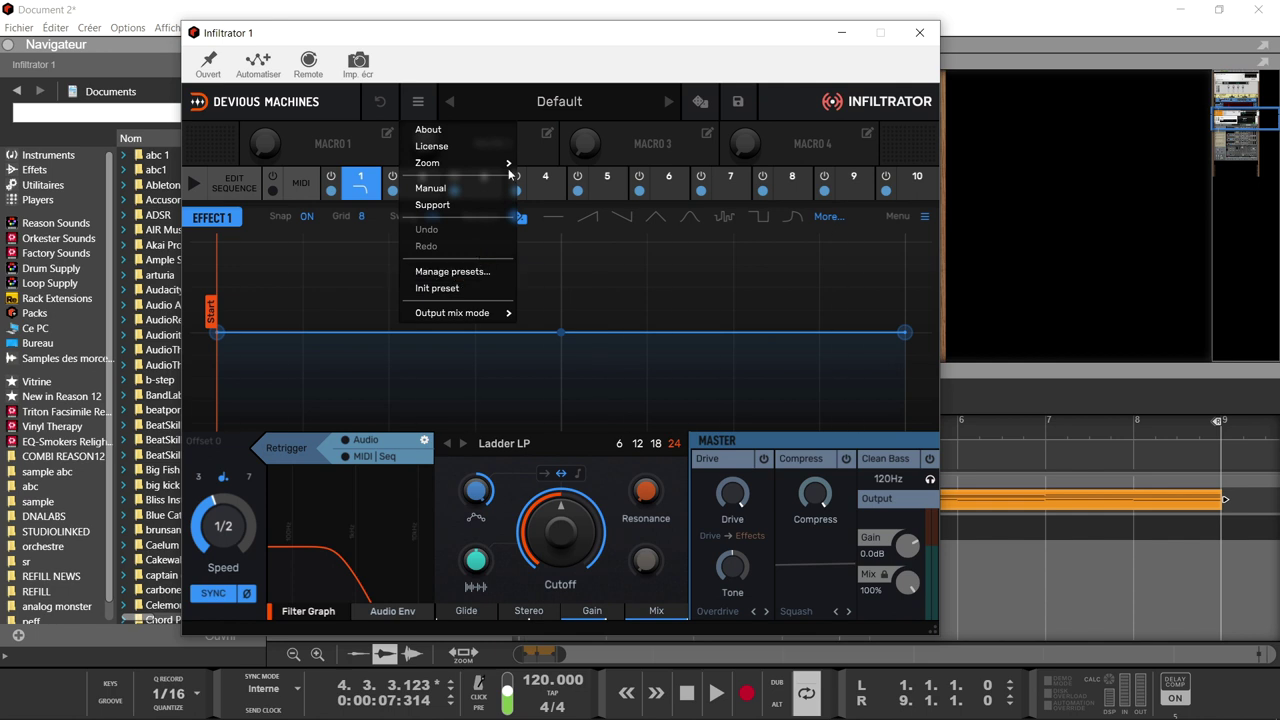
{"action": "left_click", "coordinate": [437, 292]}
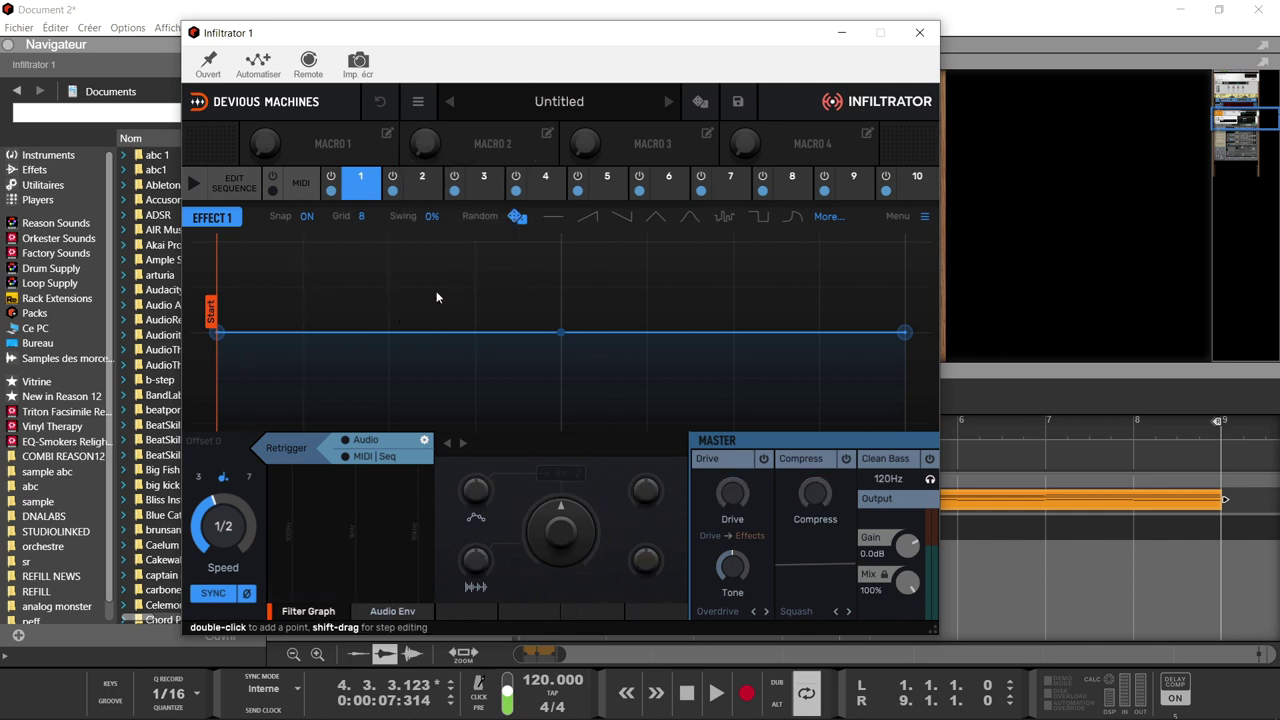
Step: Browse Infiltrator's factory and artist preset banks
{"action": "left_click", "coordinate": [579, 108]}
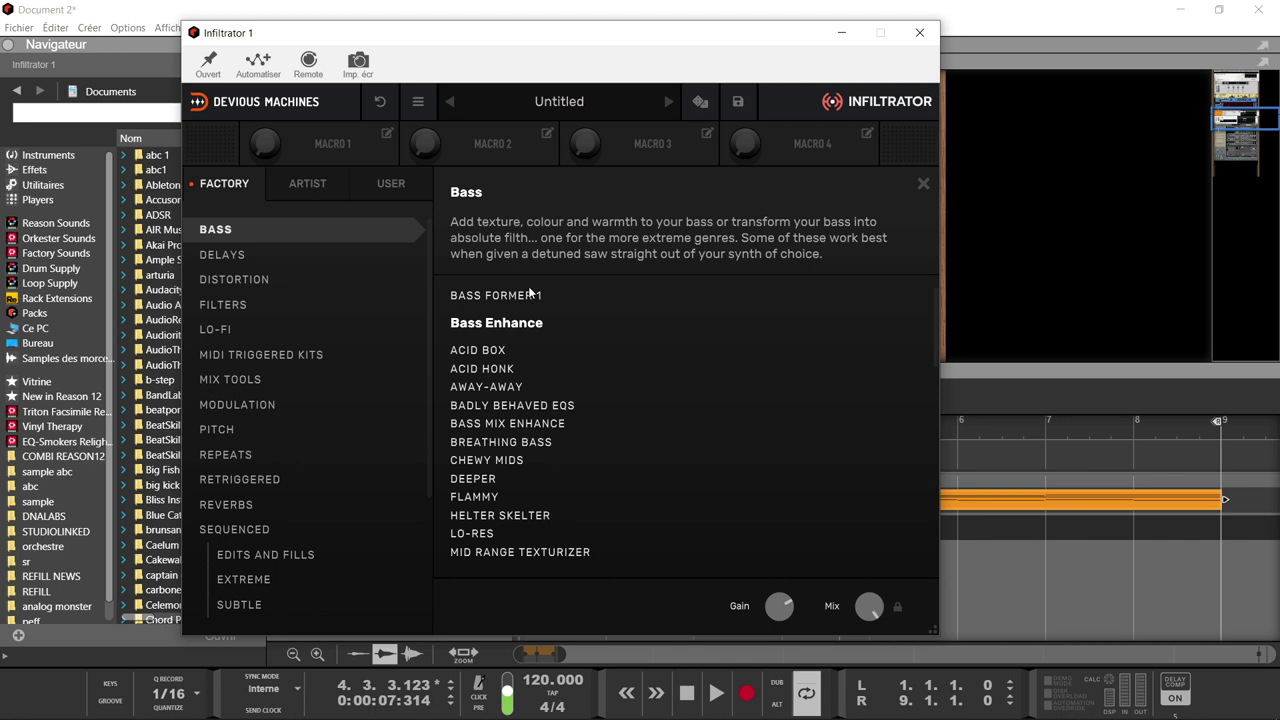
{"action": "left_click", "coordinate": [312, 187]}
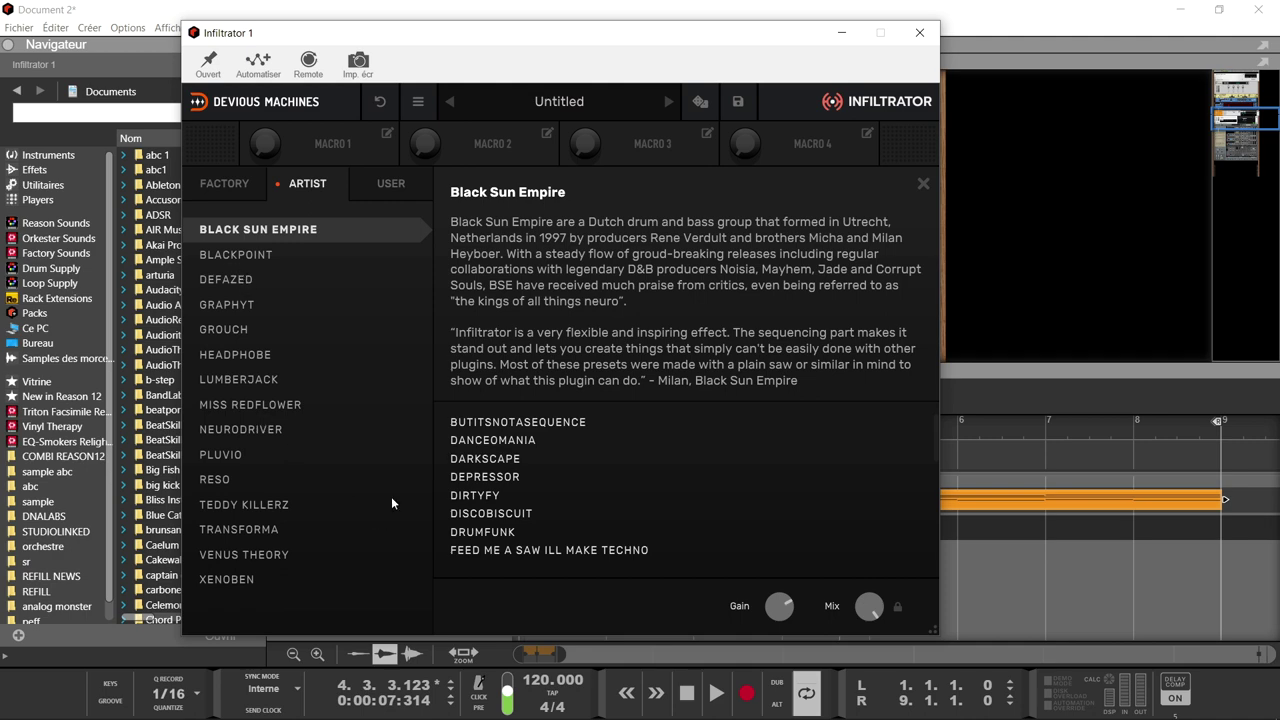
{"action": "left_click", "coordinate": [234, 188]}
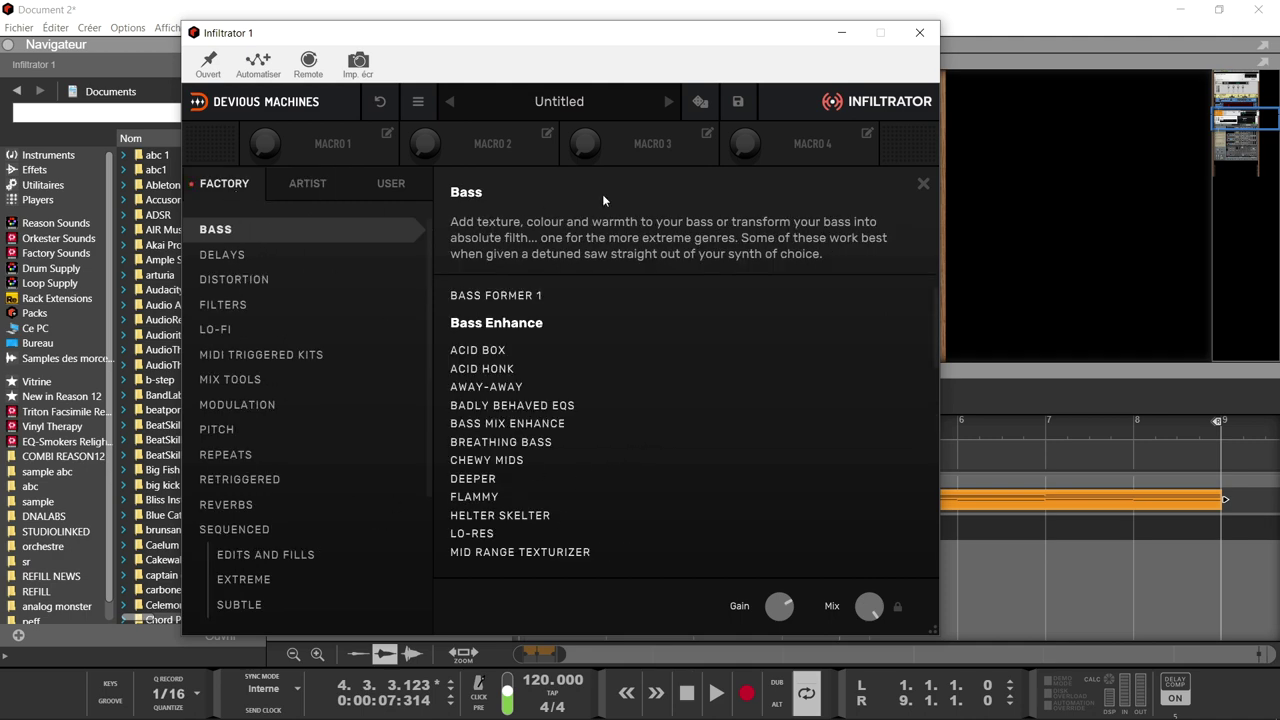
Step: Load the Ladder LP filter into effect slot 1 and look at the Macro 1 editing mode
{"action": "left_click", "coordinate": [690, 103]}
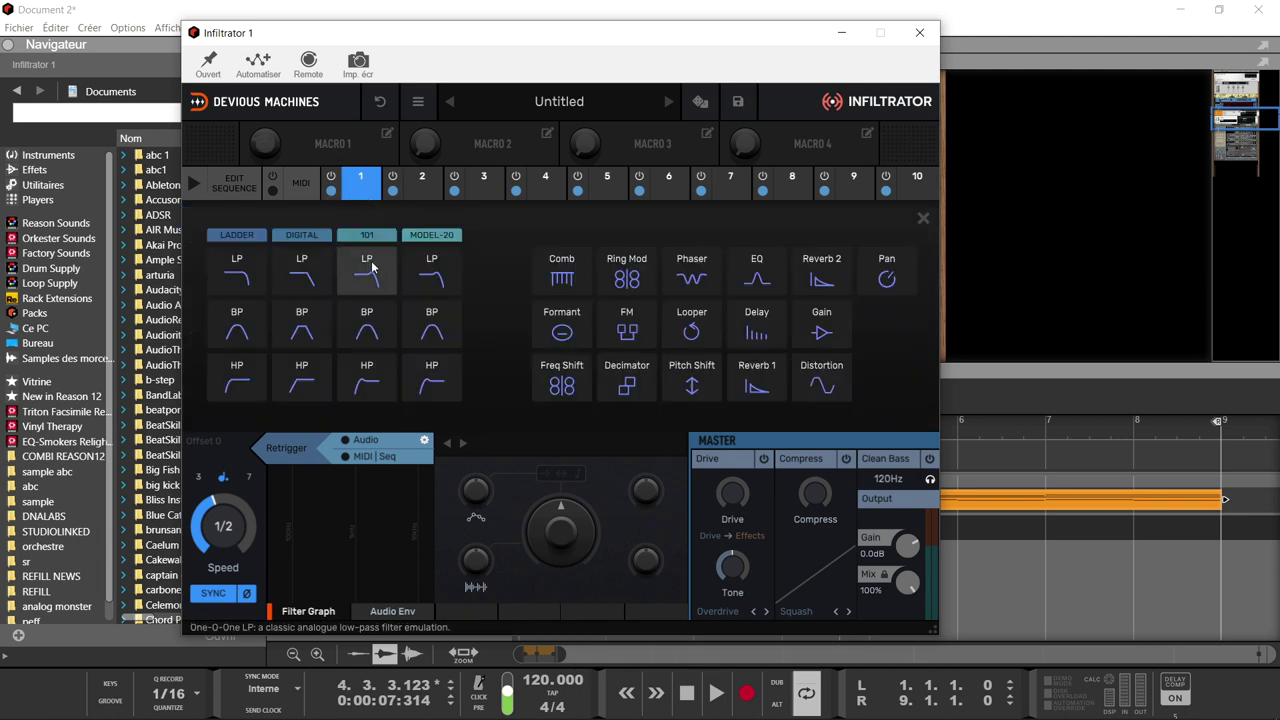
{"action": "left_click", "coordinate": [225, 266]}
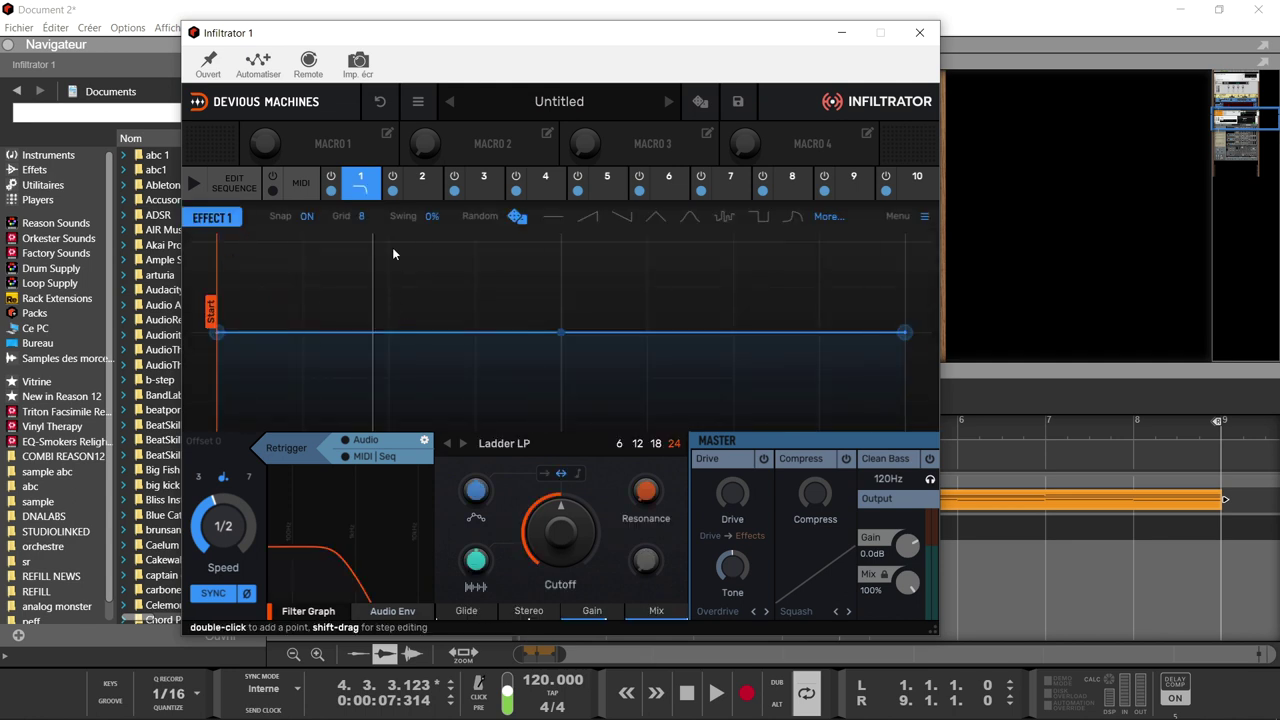
{"action": "left_click", "coordinate": [384, 134]}
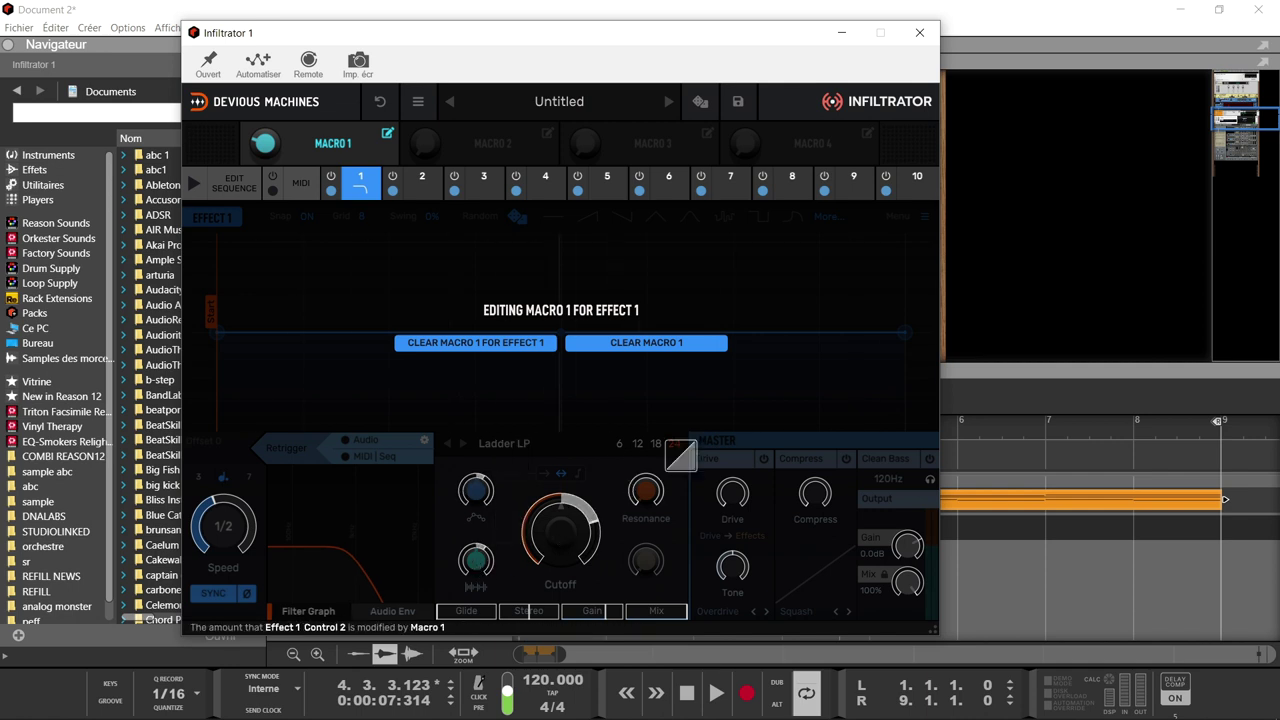
{"action": "left_click", "coordinate": [388, 135]}
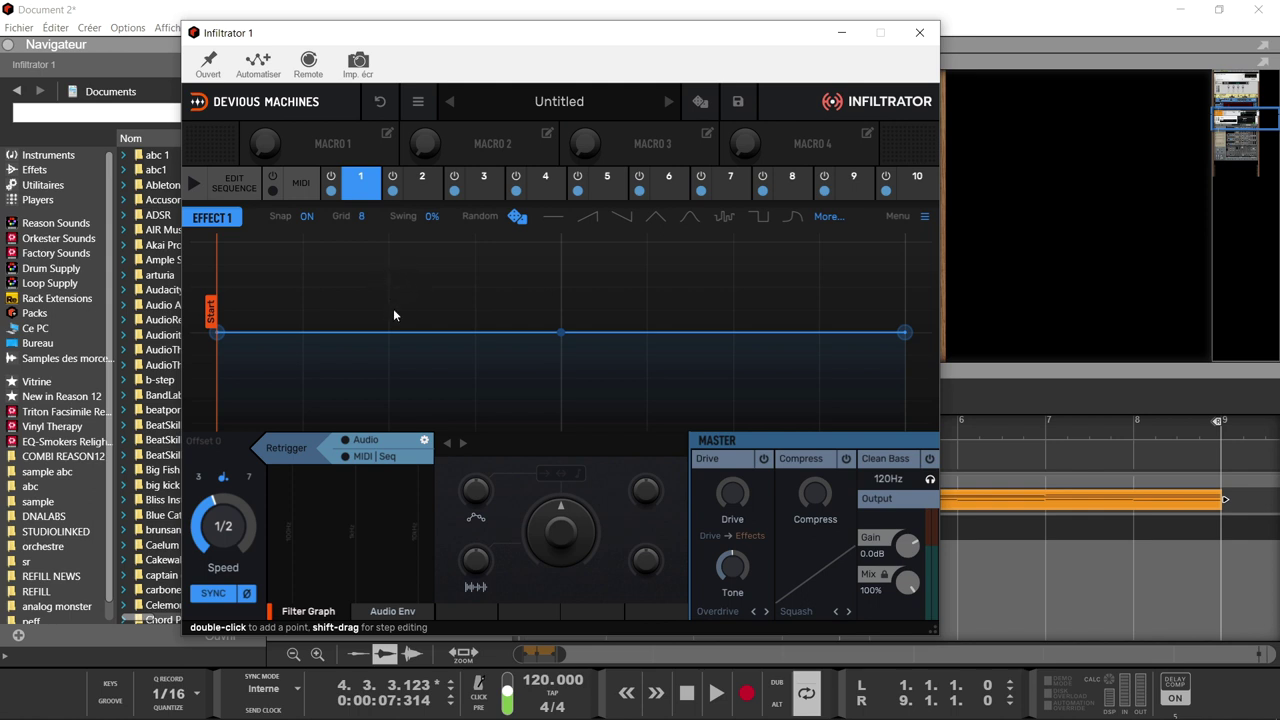
Step: Load the Ladder LP filter into effect slot 1 and add three envelope points alternating high, low and high up to the midpoint
{"action": "left_click", "coordinate": [360, 190]}
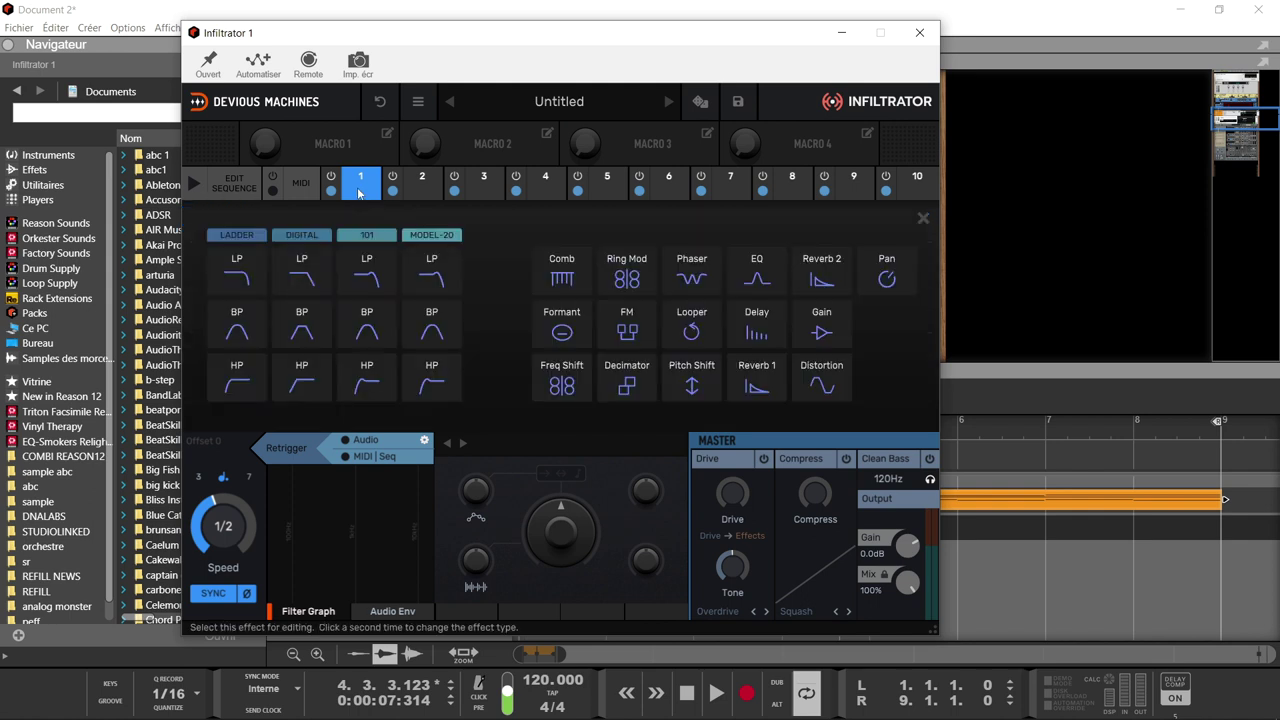
{"action": "left_click", "coordinate": [237, 278]}
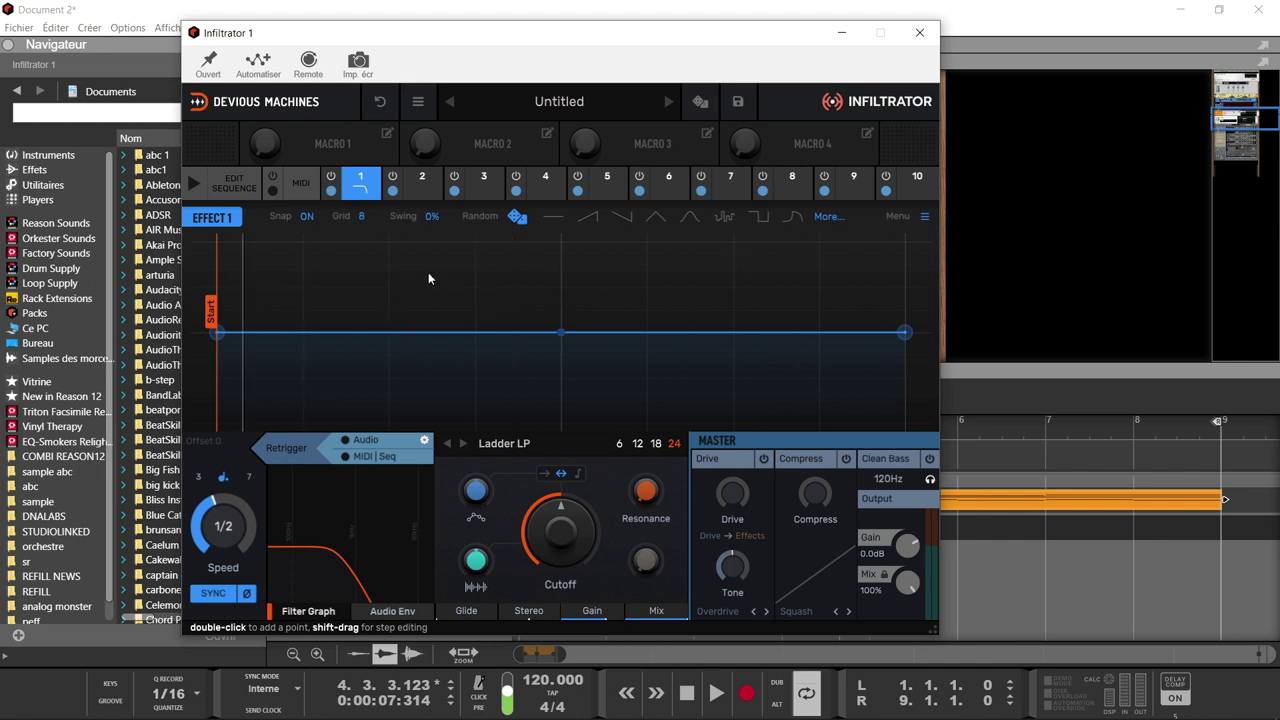
{"action": "double_click", "coordinate": [338, 332]}
{"action": "left_click_drag", "start_coordinate": [338, 332], "coordinate": [340, 258]}
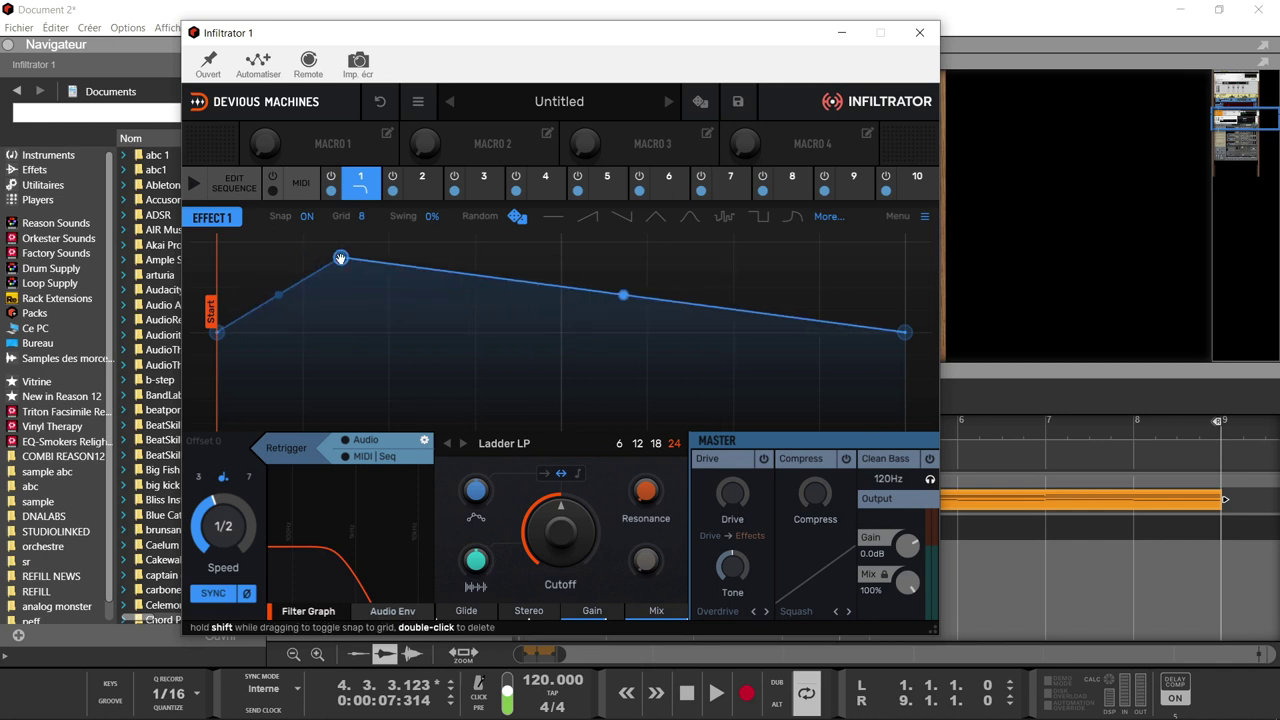
{"action": "double_click", "coordinate": [497, 277]}
{"action": "left_click_drag", "start_coordinate": [497, 277], "coordinate": [475, 396]}
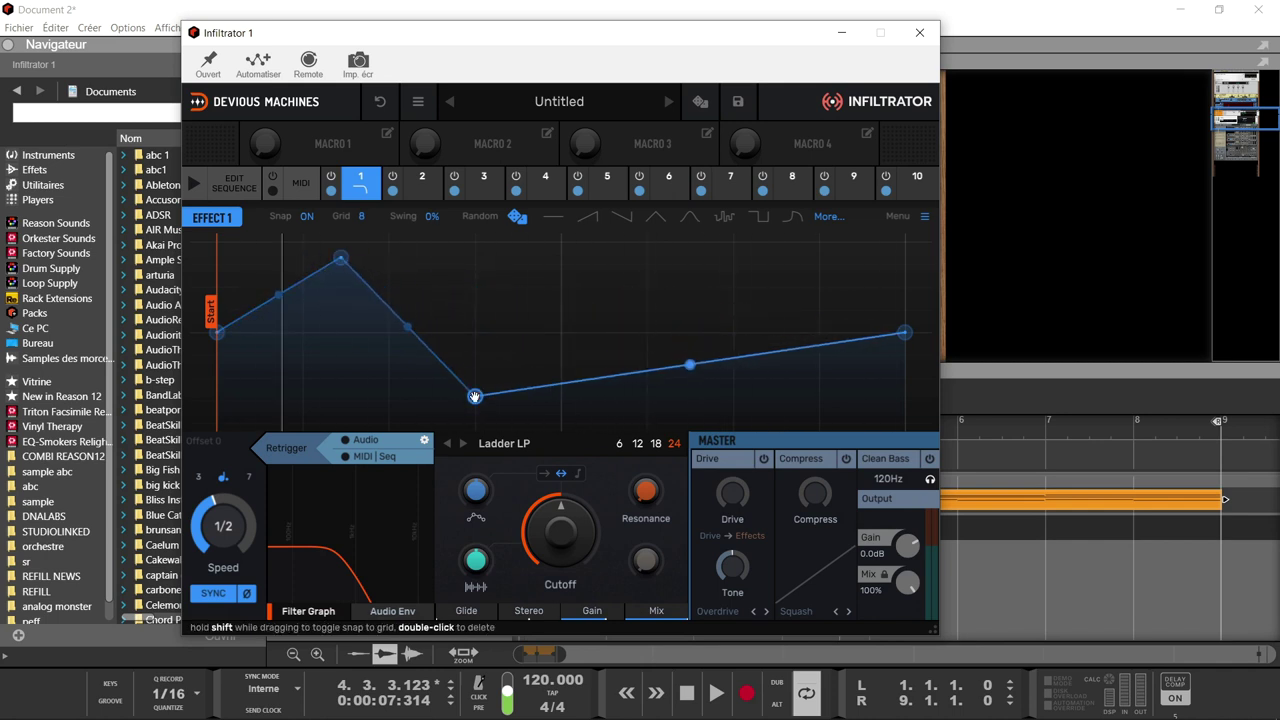
{"action": "double_click", "coordinate": [572, 380]}
{"action": "left_click_drag", "start_coordinate": [572, 380], "coordinate": [561, 258]}
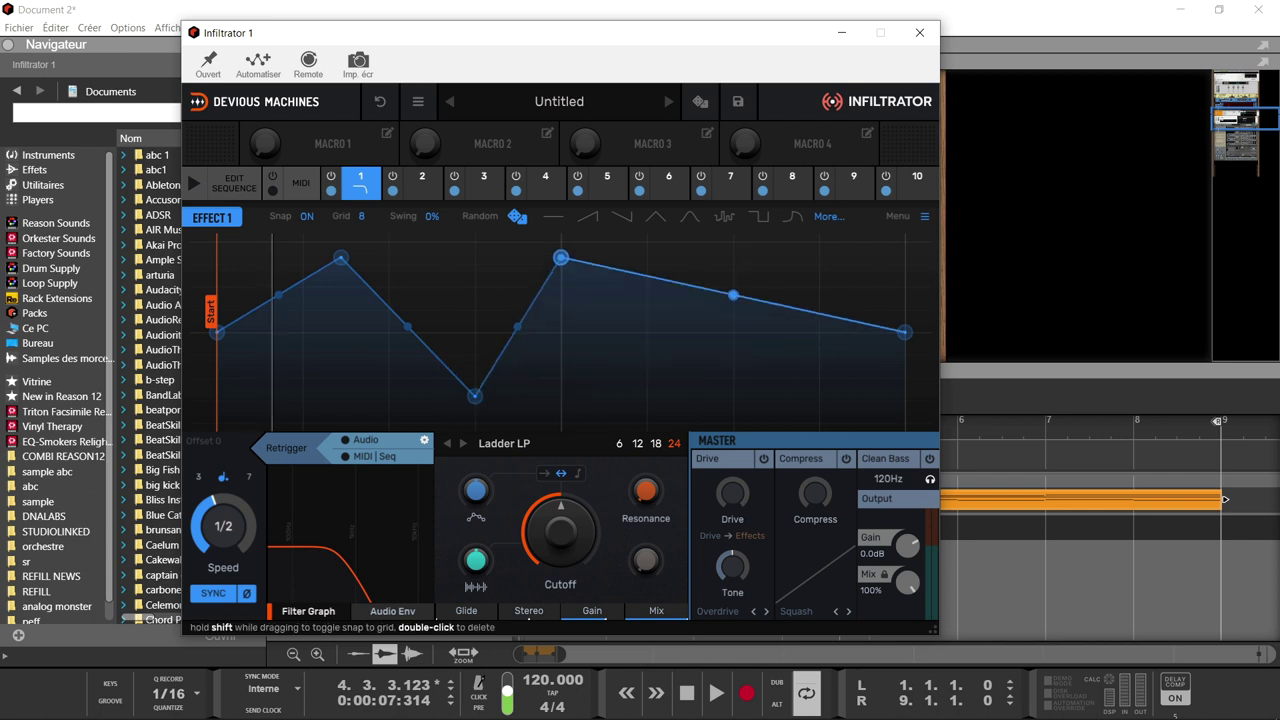
Step: Bend the envelope segments before and after the central peak downward into curves
{"action": "left_click_drag", "start_coordinate": [517, 326], "coordinate": [517, 357]}
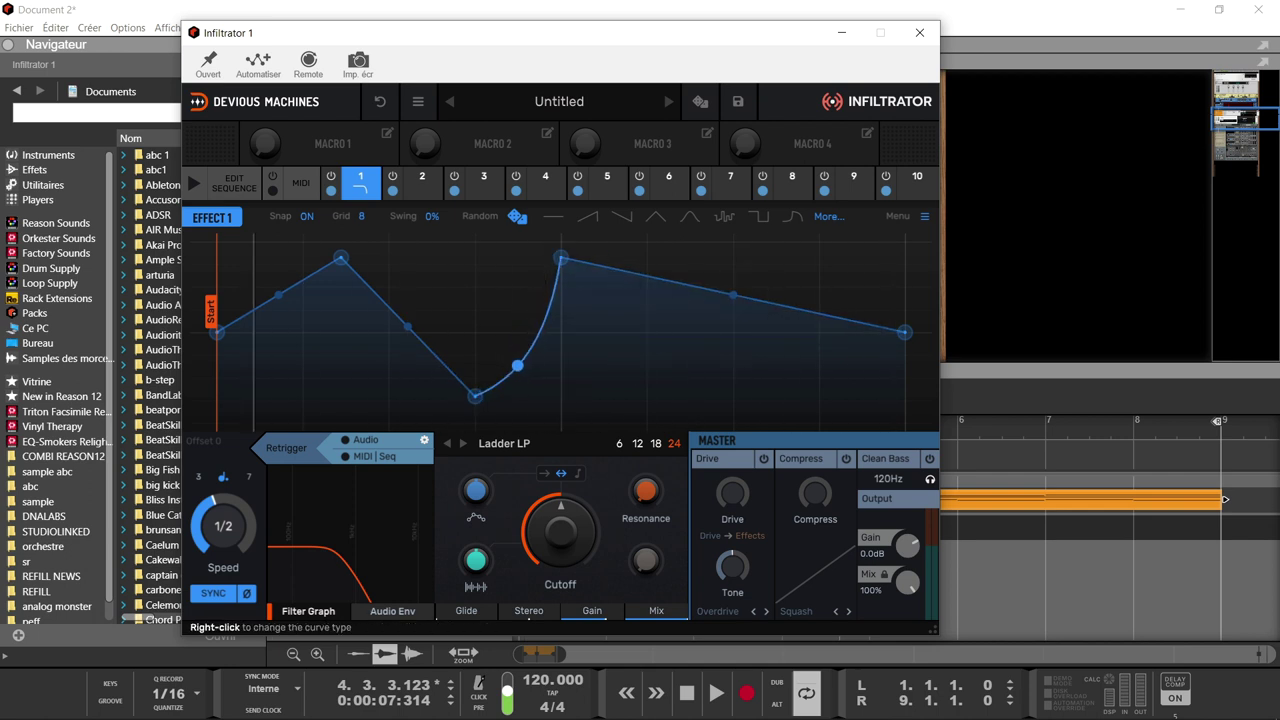
{"action": "mouse_move", "coordinate": [503, 343]}
{"action": "left_click_drag", "start_coordinate": [733, 295], "coordinate": [733, 329]}
{"action": "mouse_move", "coordinate": [658, 311]}
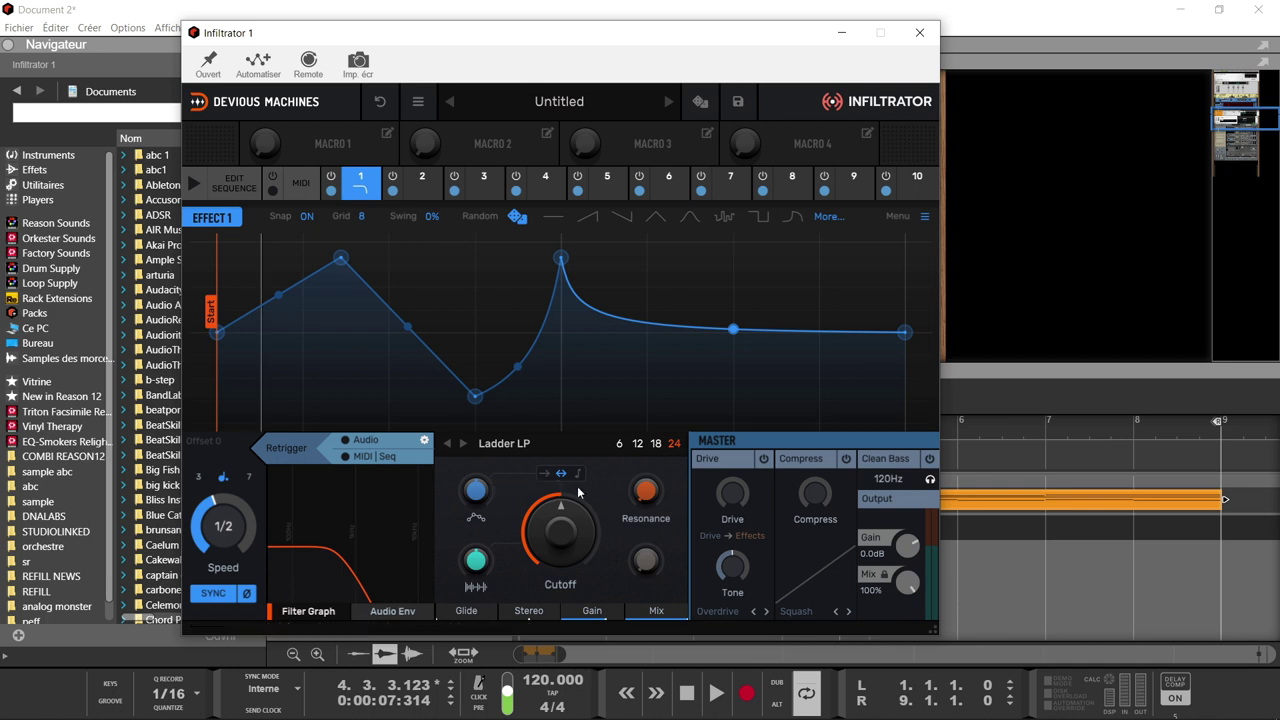
Step: Adjust effect 1 around loop playback with a 3-bar envelope speed and a slightly higher envelope amount and resonance
{"action": "left_click_drag", "start_coordinate": [475, 492], "coordinate": [475, 470]}
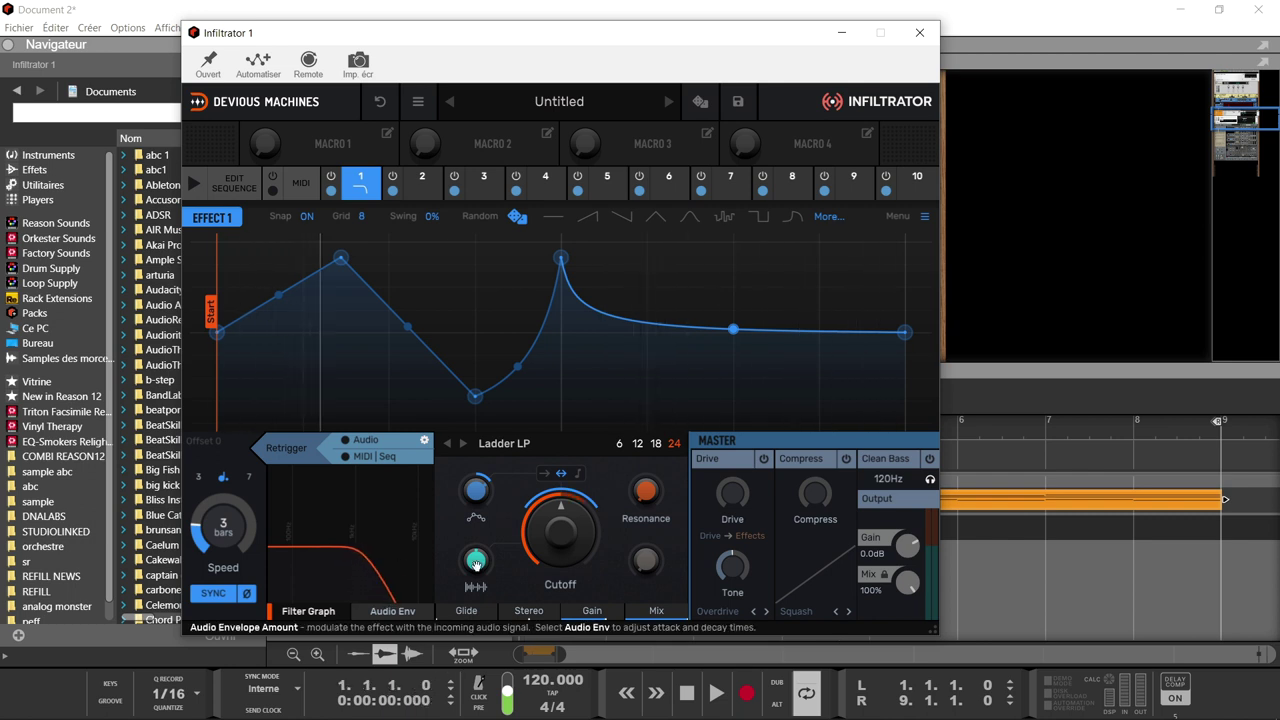
{"action": "left_click", "coordinate": [714, 694]}
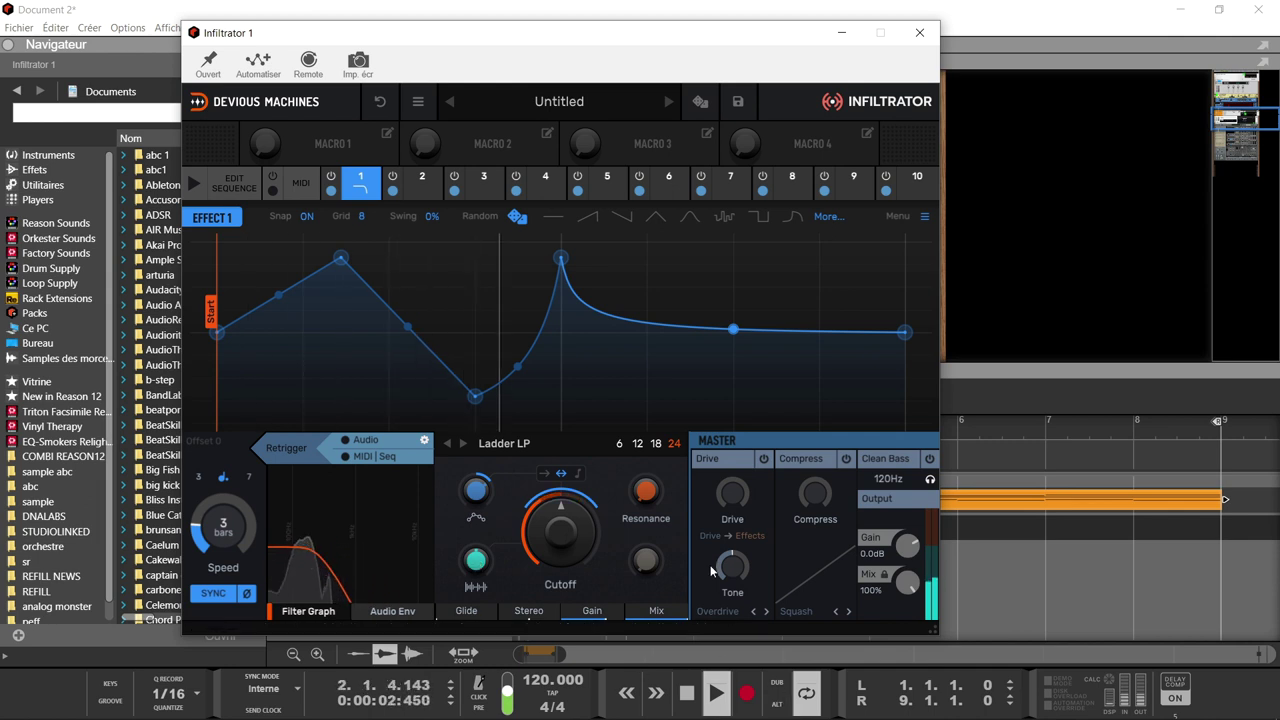
{"action": "left_click_drag", "start_coordinate": [645, 490], "coordinate": [645, 482]}
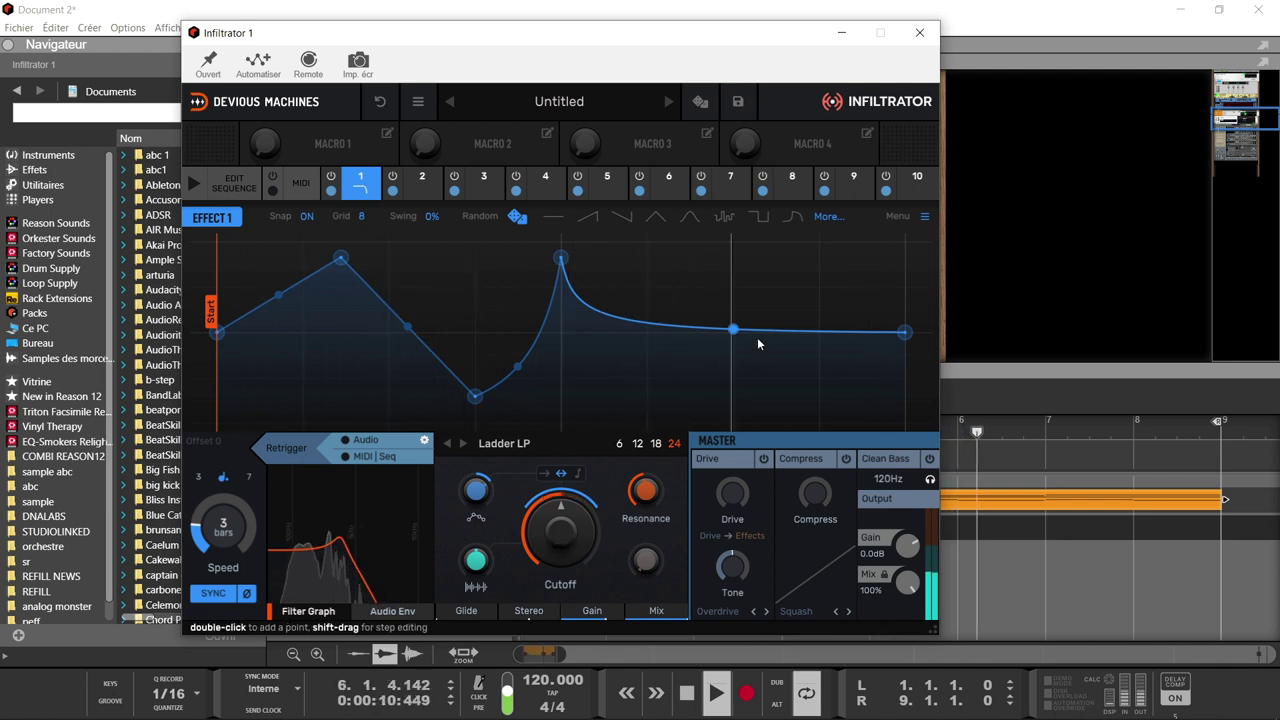
Step: Add a high and a low point to the second half of effect 1's envelope
{"action": "left_click_drag", "start_coordinate": [733, 329], "coordinate": [818, 263]}
{"action": "double_click", "coordinate": [711, 258]}
{"action": "left_click_drag", "start_coordinate": [711, 258], "coordinate": [647, 379]}
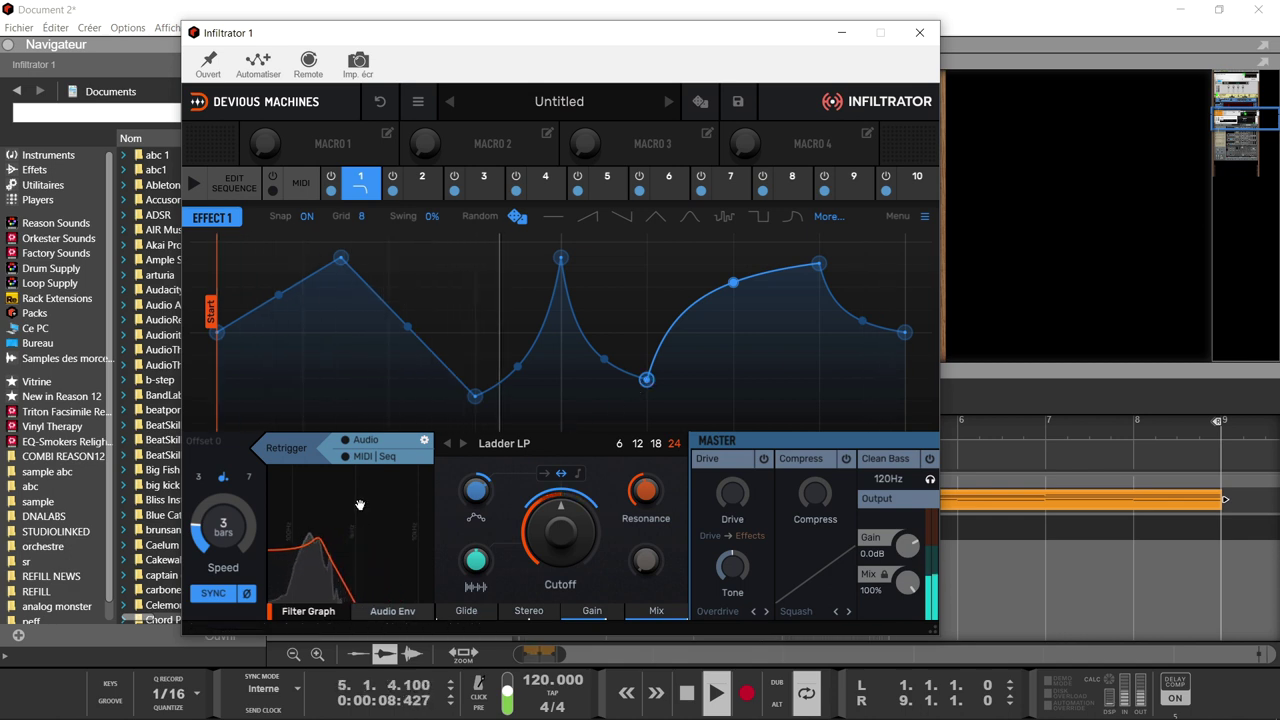
Step: Randomize the envelope shape of effect 1 and set its speed to 1 bar
{"action": "scroll", "coordinate": [223, 525], "scroll_direction": "down", "scroll_amount": 1}
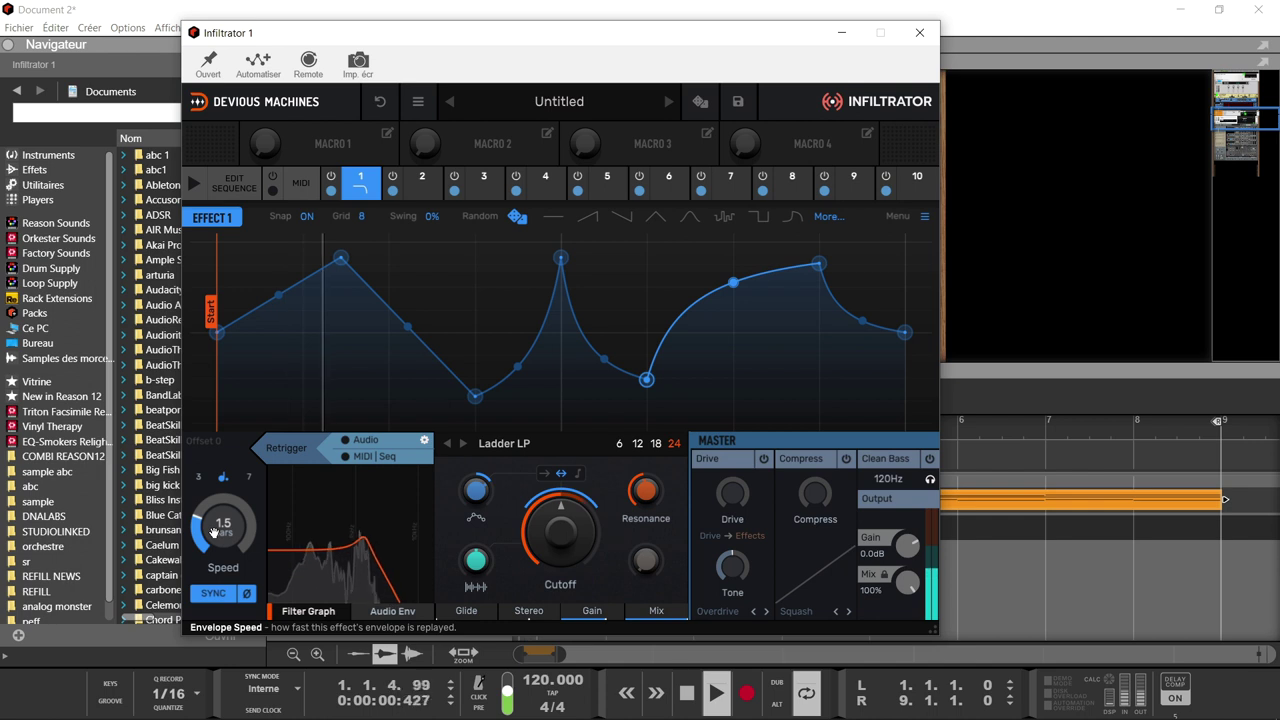
{"action": "left_click", "coordinate": [516, 217]}
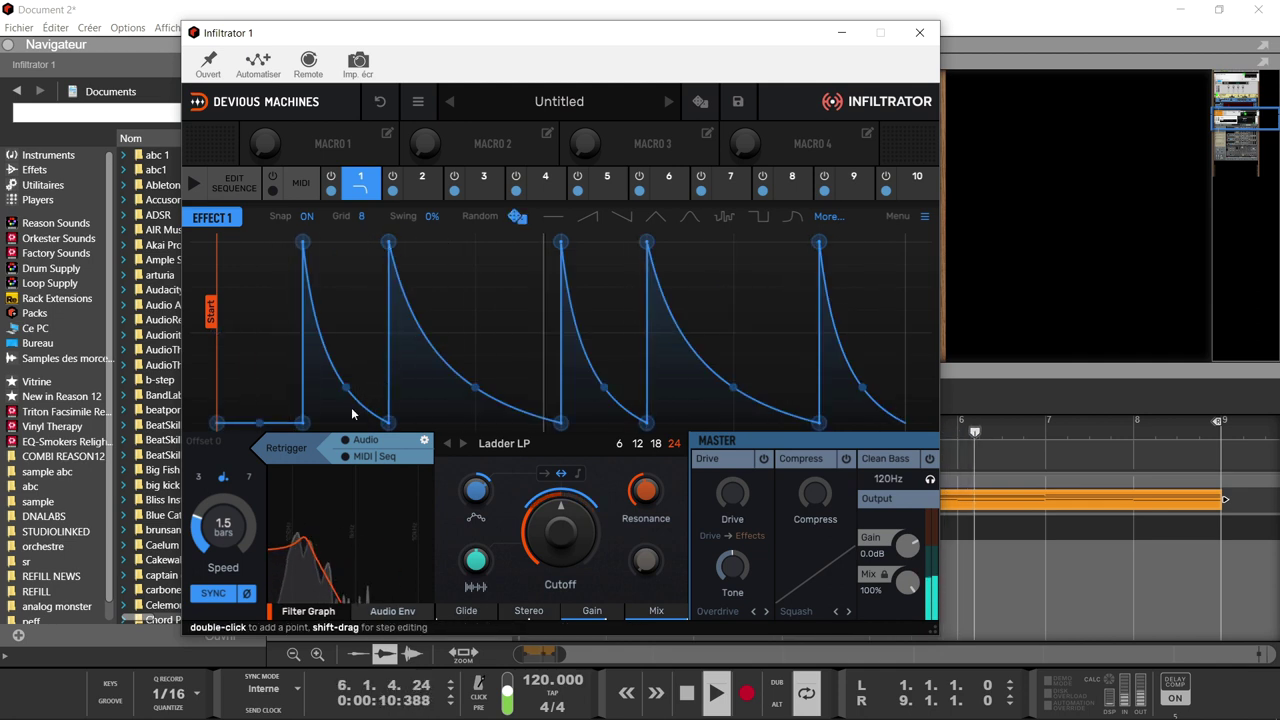
{"action": "left_click_drag", "start_coordinate": [229, 533], "coordinate": [229, 541]}
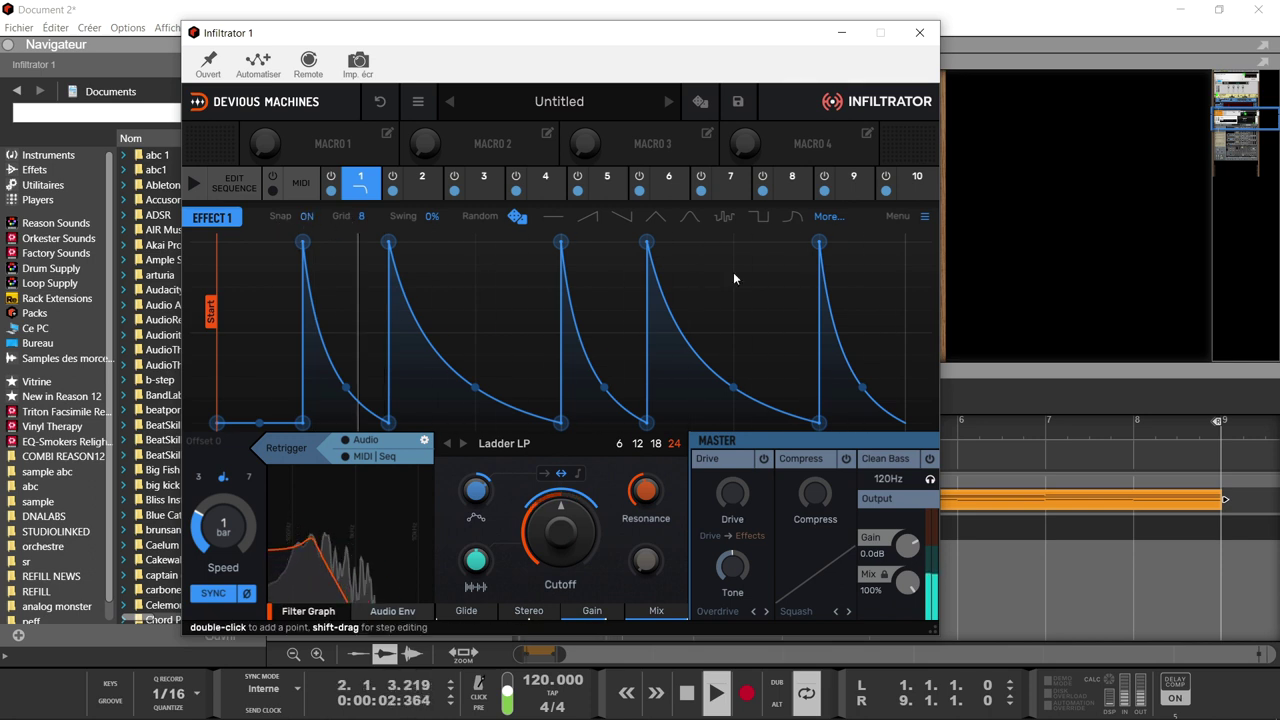
Step: Set effect 1's envelope grid to 16 and try its swing setting
{"action": "left_click", "coordinate": [364, 220]}
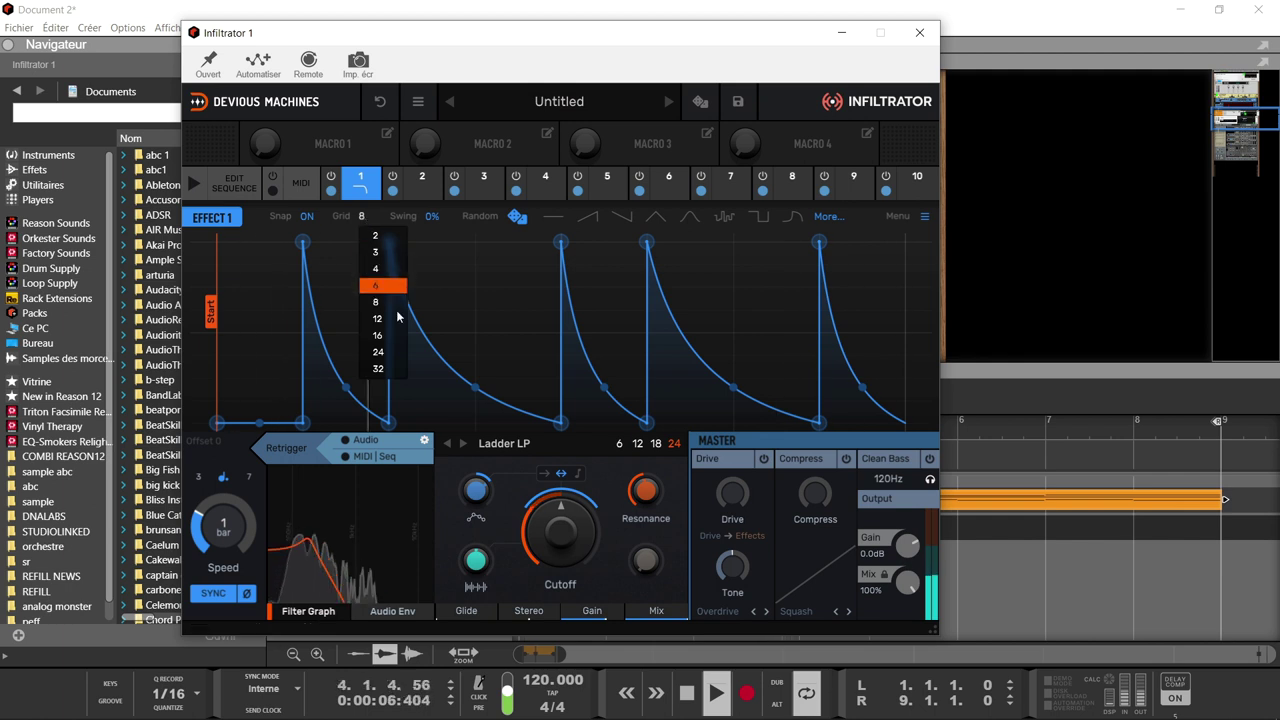
{"action": "left_click", "coordinate": [396, 343]}
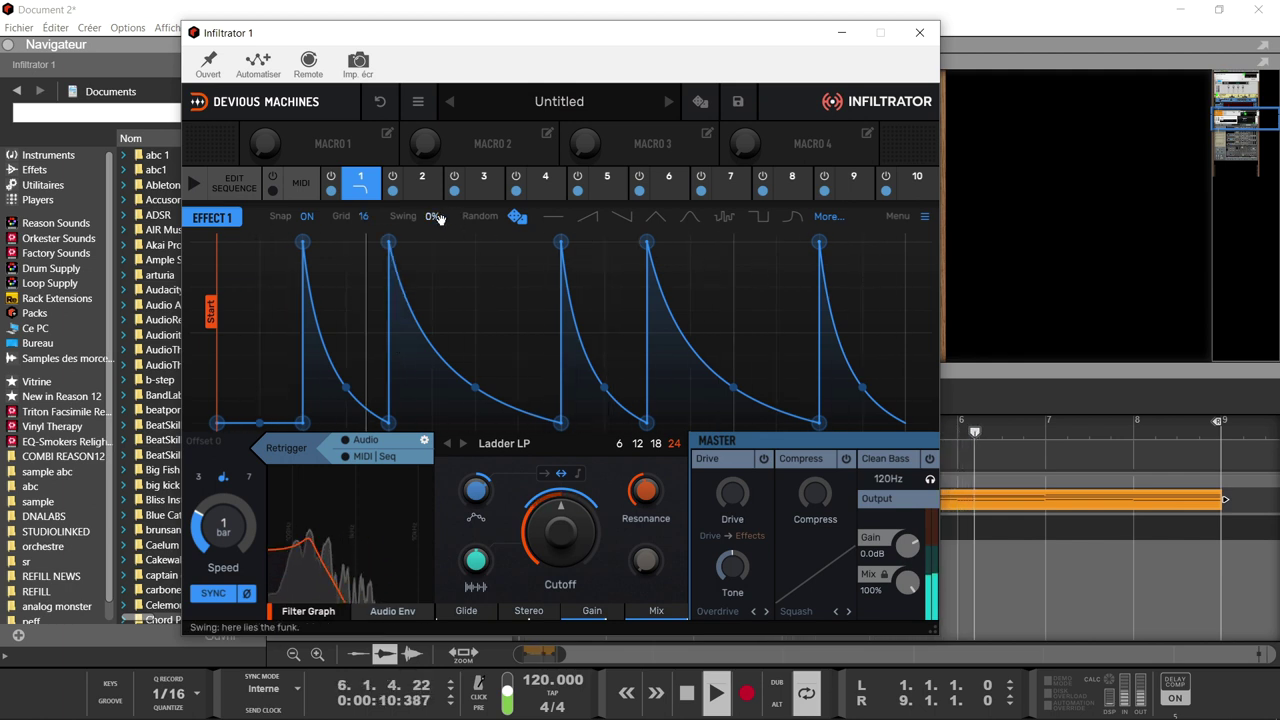
{"action": "mouse_move", "coordinate": [430, 215]}
{"action": "left_mouse_down"}
{"action": "mouse_move", "coordinate": [430, 174]}
{"action": "mouse_move", "coordinate": [430, 215]}
{"action": "left_mouse_up"}
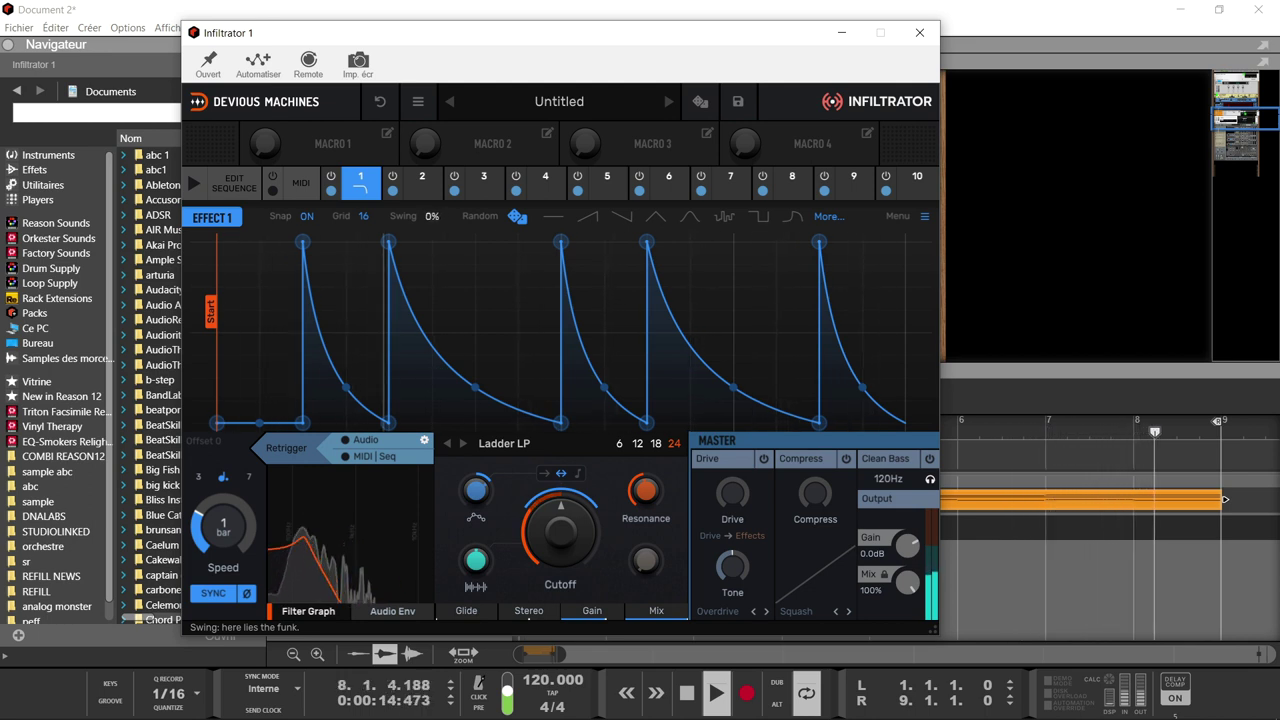
Step: Audition effect 1's preset envelope shapes in turn, from flat line through ramps, triangle, bell, steps and square to the curved peak
{"action": "left_click", "coordinate": [546, 221]}
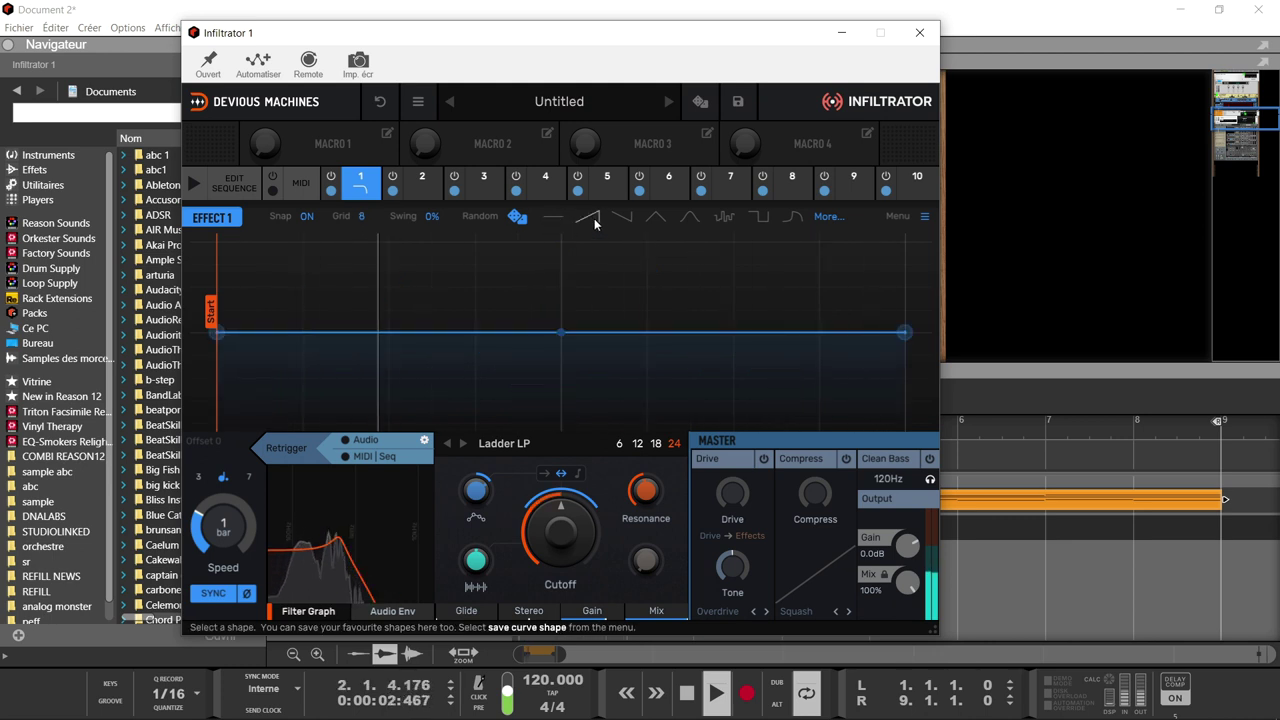
{"action": "left_click", "coordinate": [592, 217]}
{"action": "left_click", "coordinate": [629, 220]}
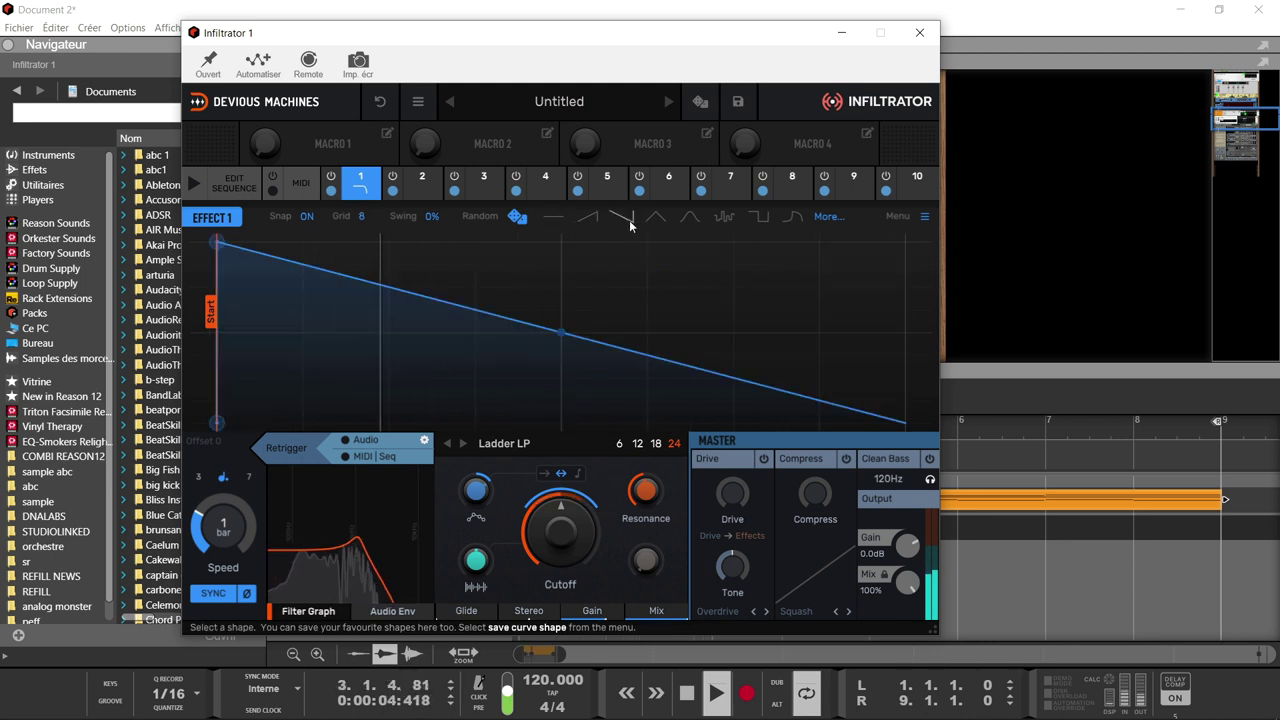
{"action": "left_click", "coordinate": [653, 220]}
{"action": "left_click", "coordinate": [689, 218]}
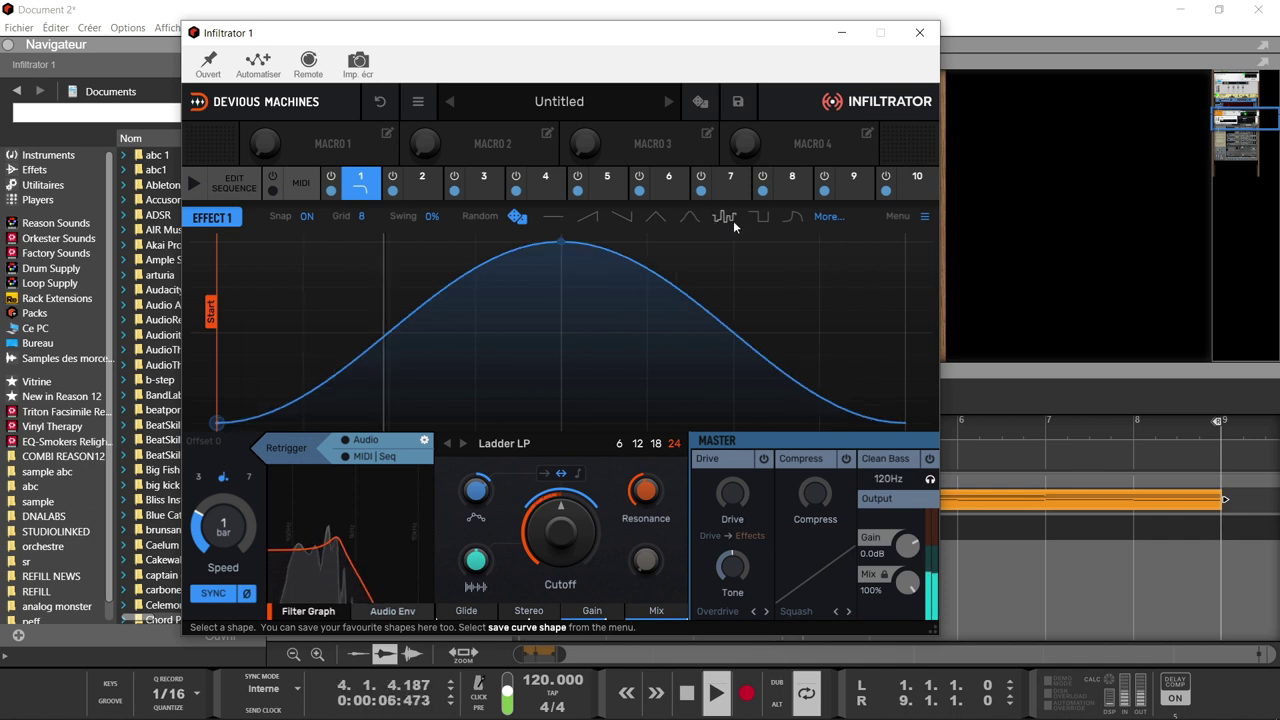
{"action": "left_click", "coordinate": [731, 220]}
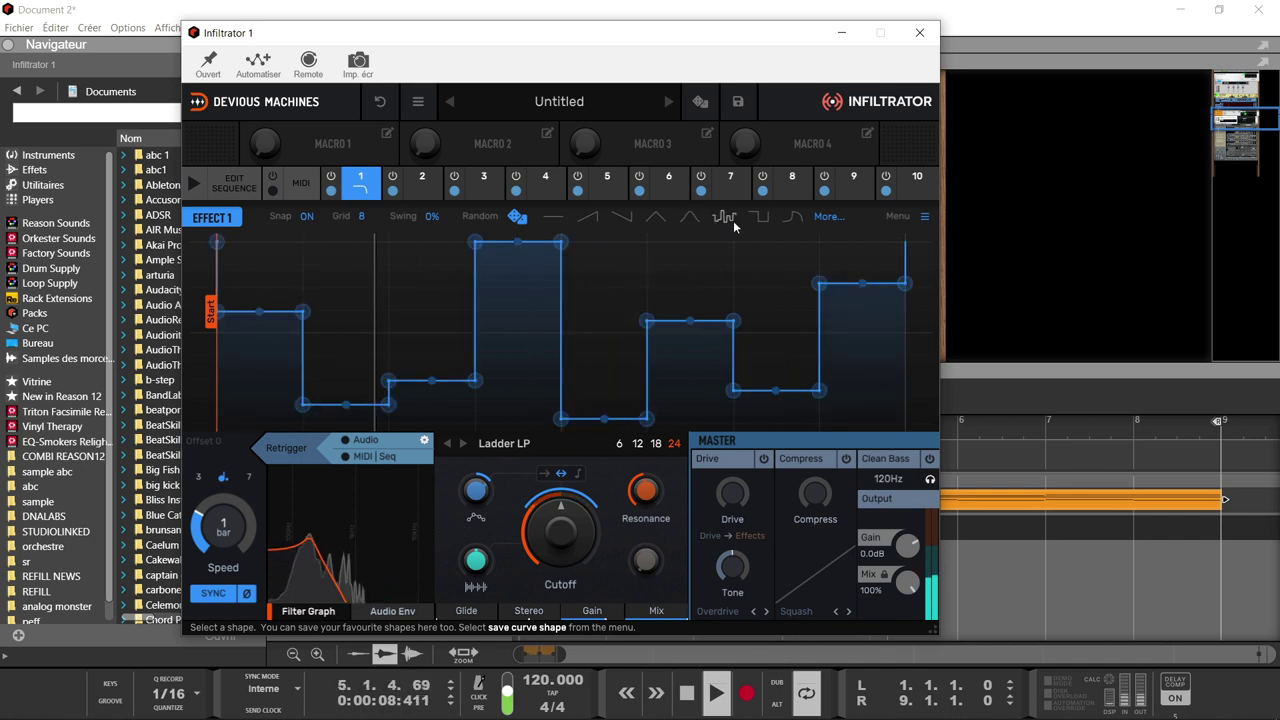
{"action": "left_click", "coordinate": [759, 218]}
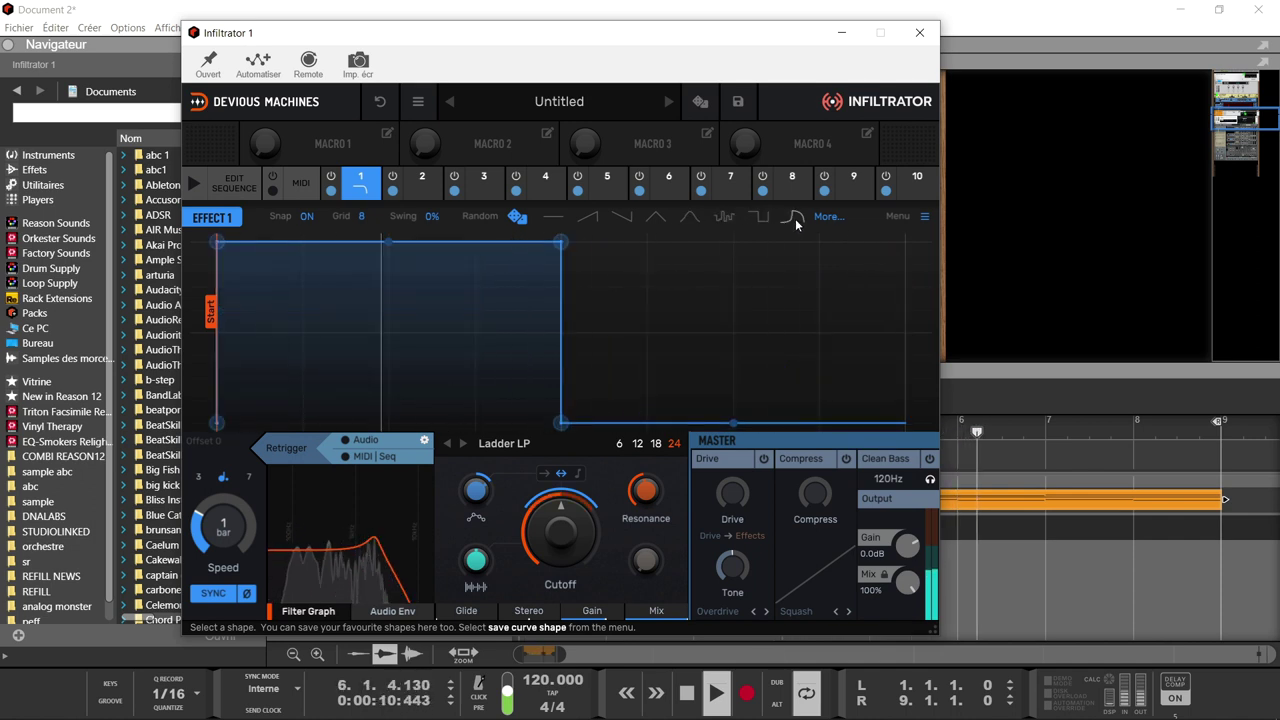
{"action": "left_click", "coordinate": [794, 217]}
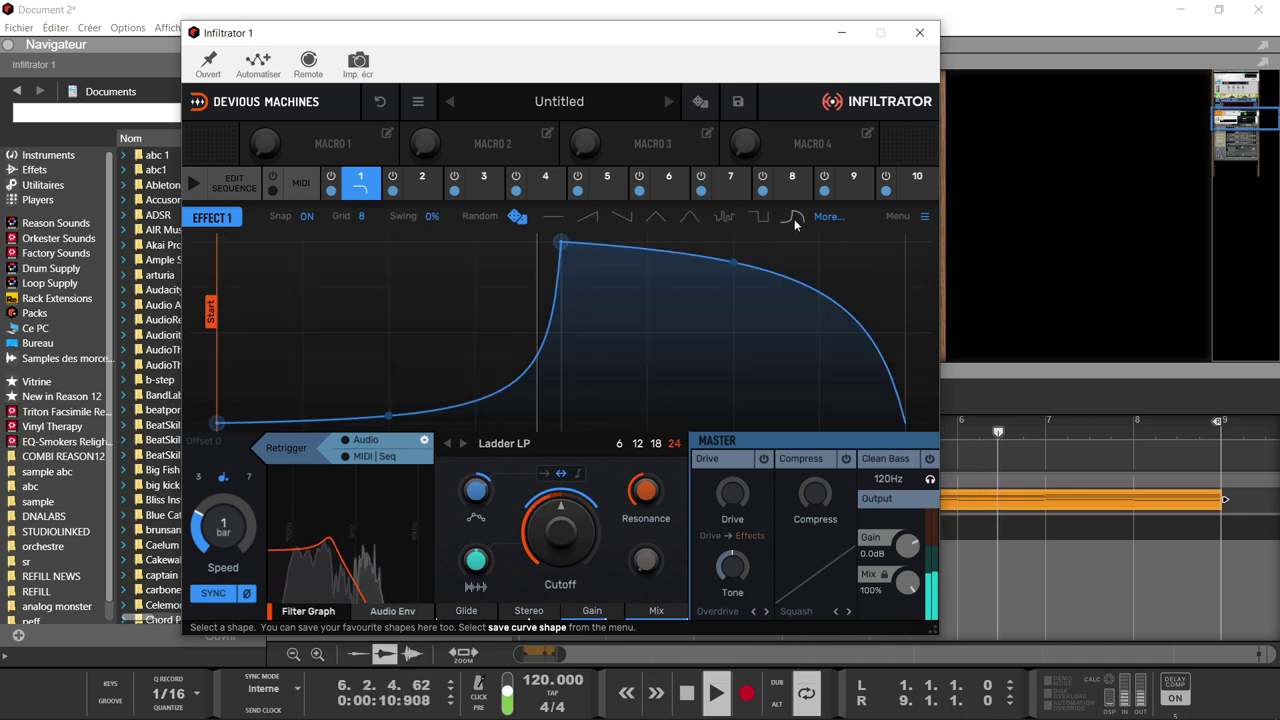
Step: Reset effect 1's envelope to a flat line, redraw it as a stepped pattern of uneven heights, and resume playback
{"action": "left_click", "coordinate": [553, 216]}
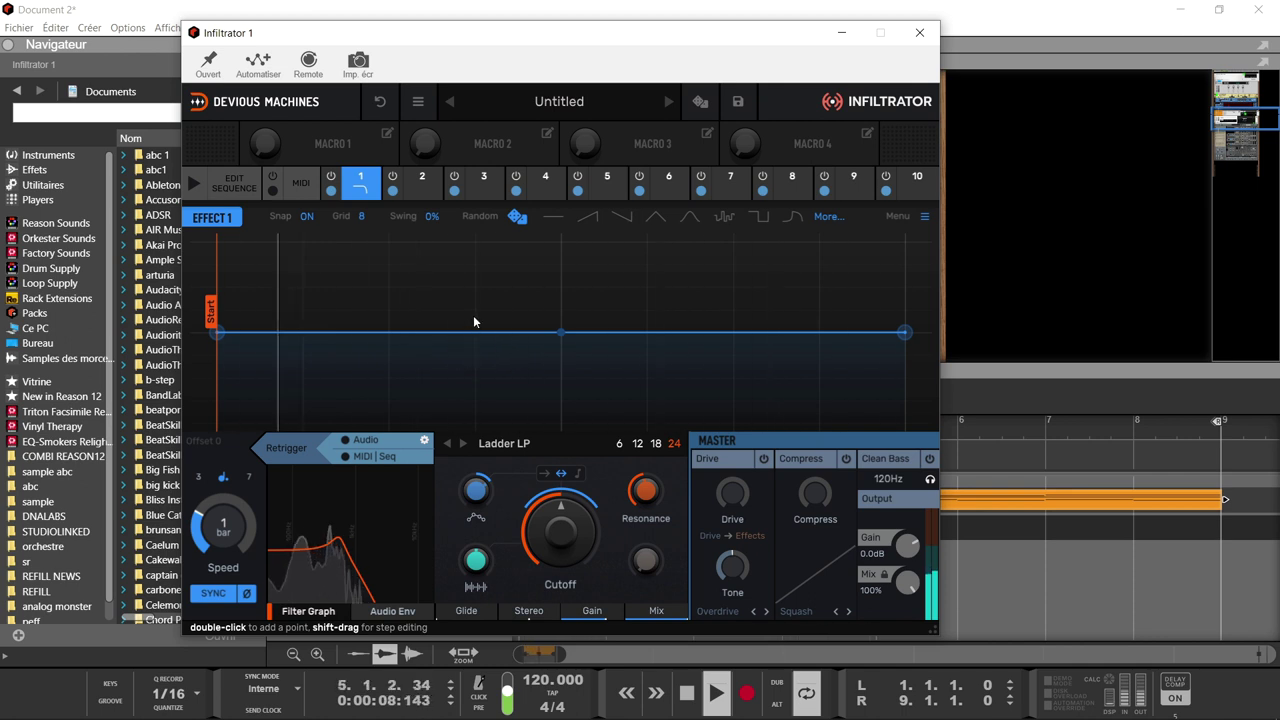
{"action": "left_click_drag", "start_coordinate": [430, 407], "coordinate": [517, 369]}
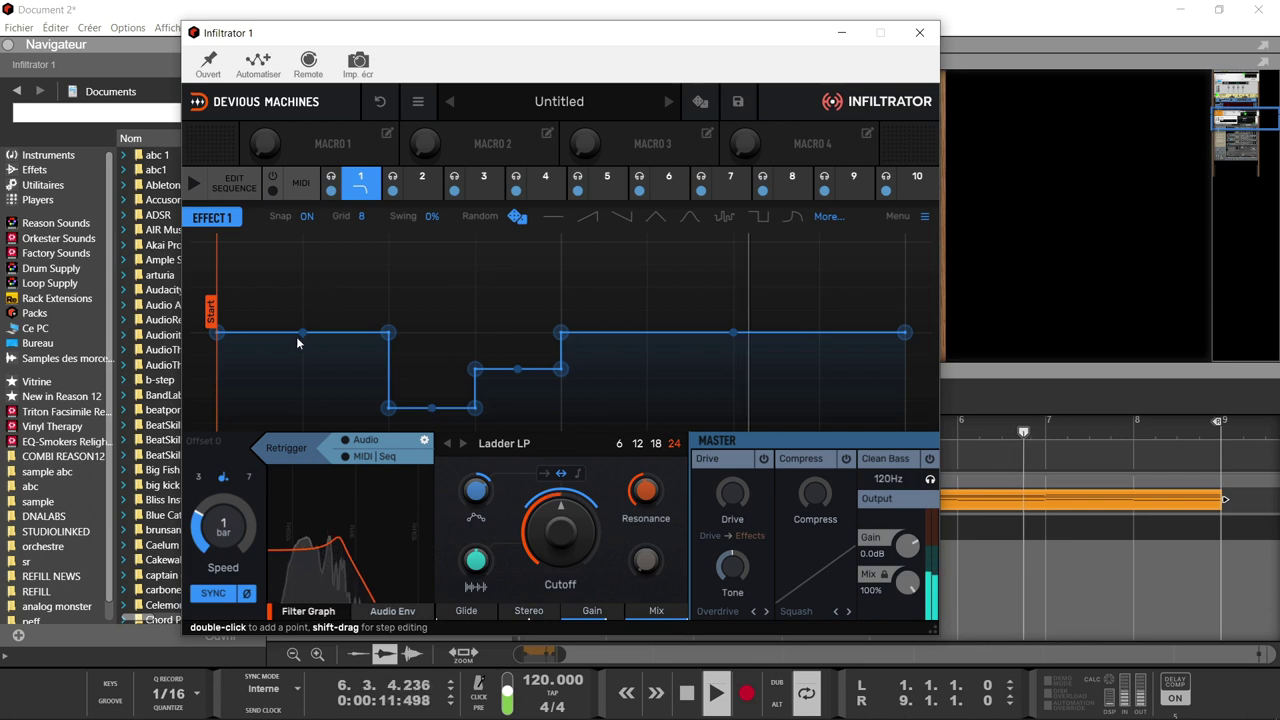
{"action": "mouse_move", "coordinate": [285, 308]}
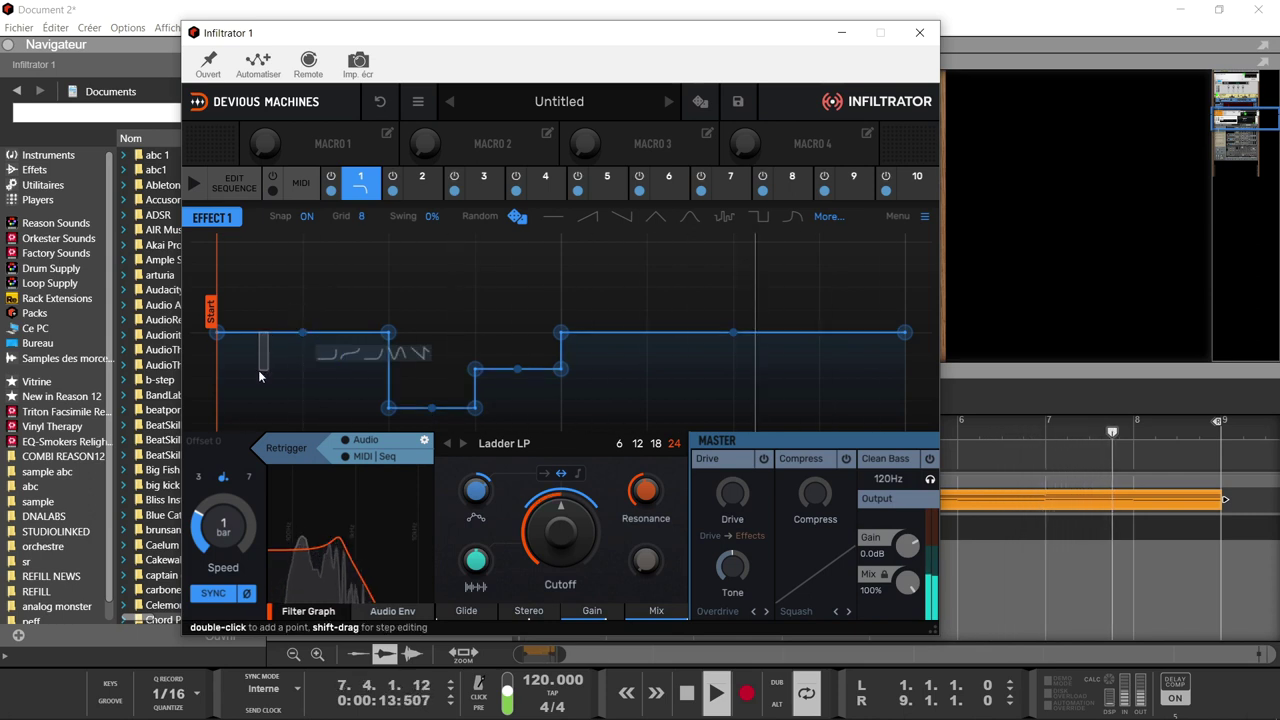
{"action": "left_click_drag", "start_coordinate": [265, 333], "coordinate": [263, 401]}
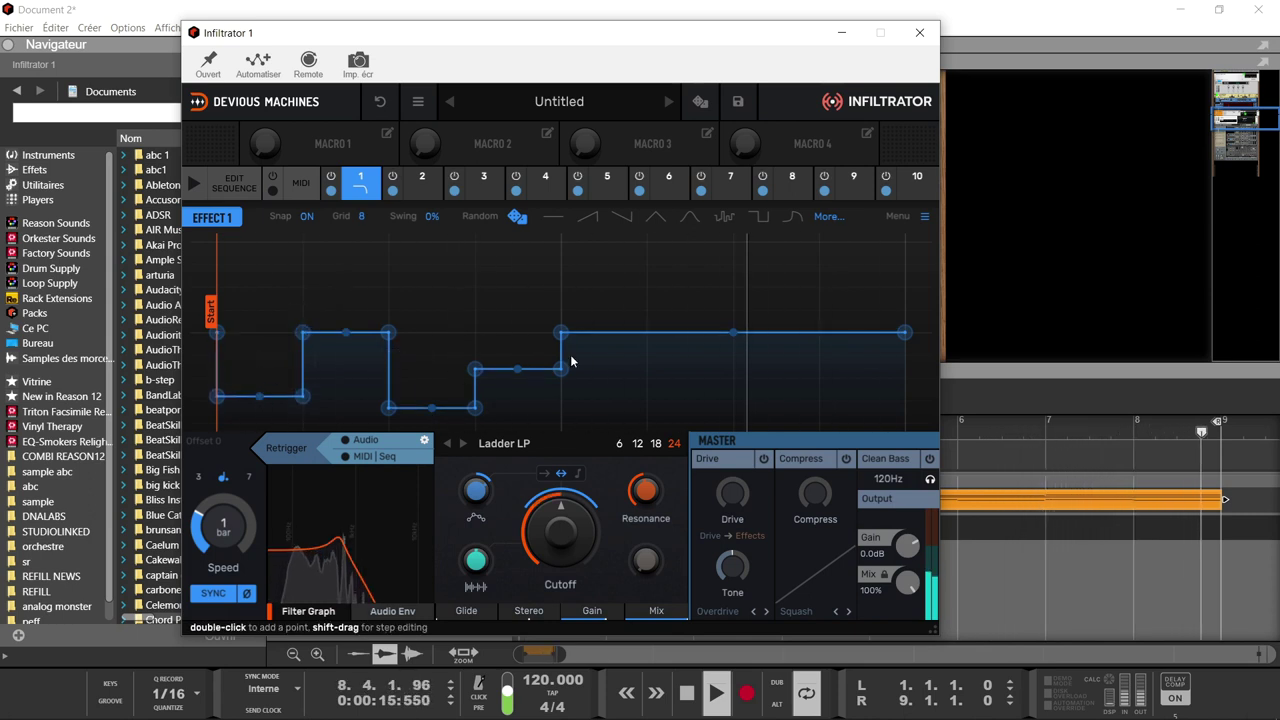
{"action": "left_click_drag", "start_coordinate": [613, 333], "coordinate": [617, 294]}
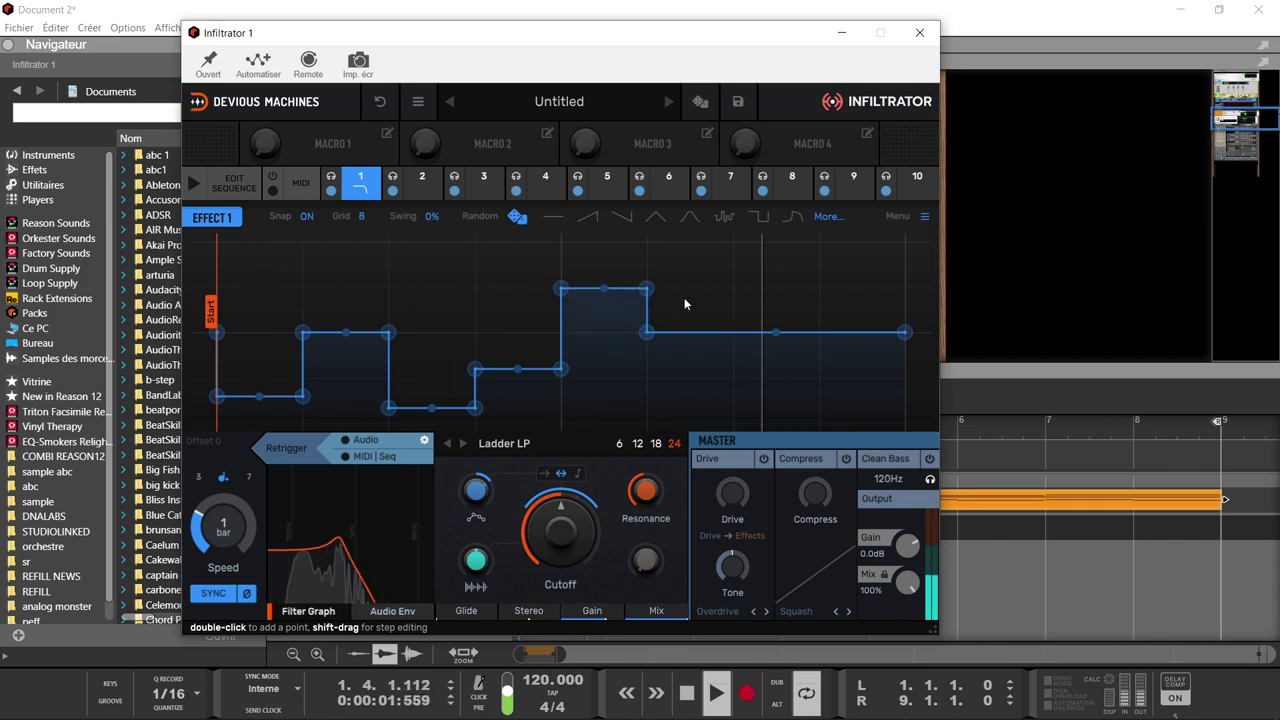
{"action": "left_click_drag", "start_coordinate": [688, 332], "coordinate": [688, 375]}
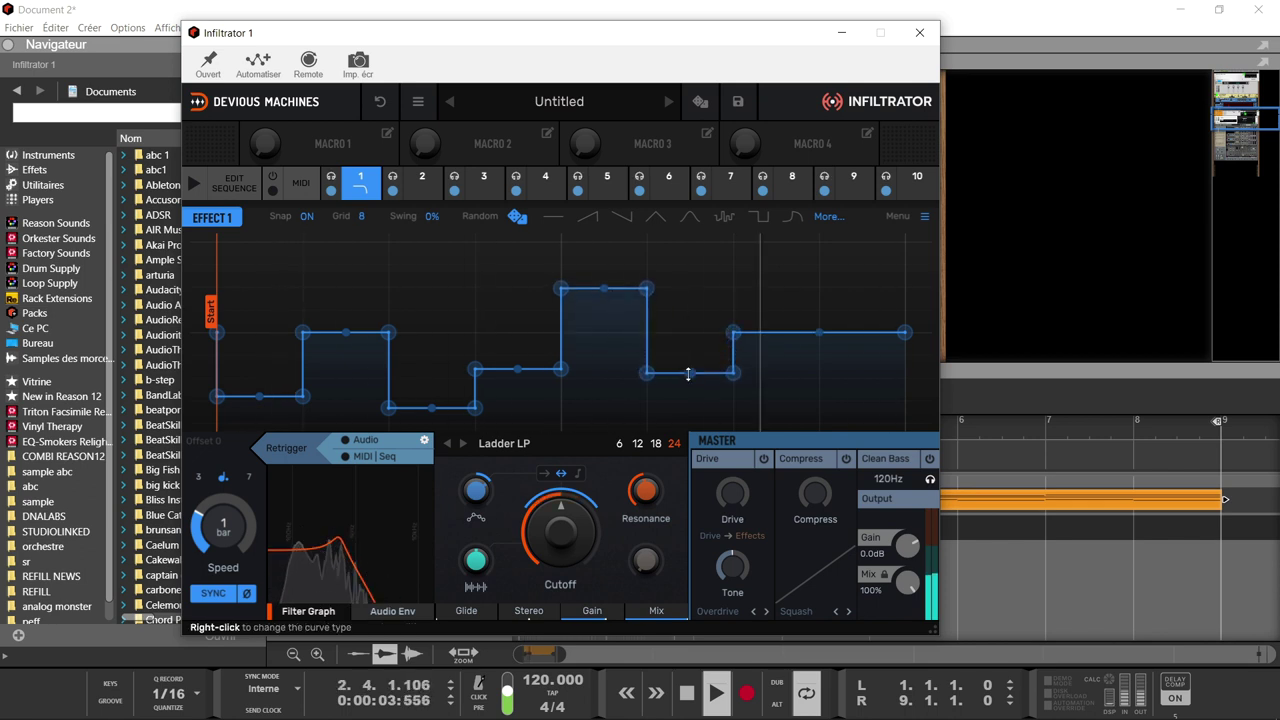
{"action": "left_click_drag", "start_coordinate": [772, 333], "coordinate": [773, 318]}
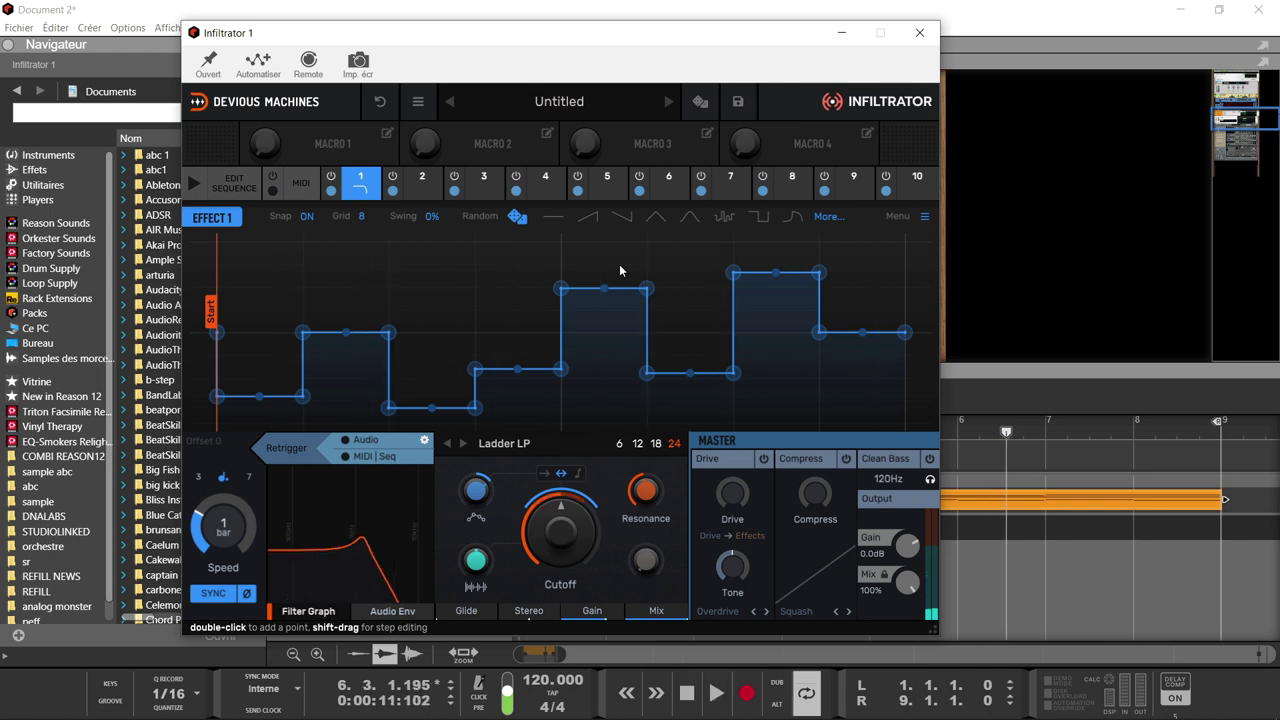
{"action": "key", "text": "space"}
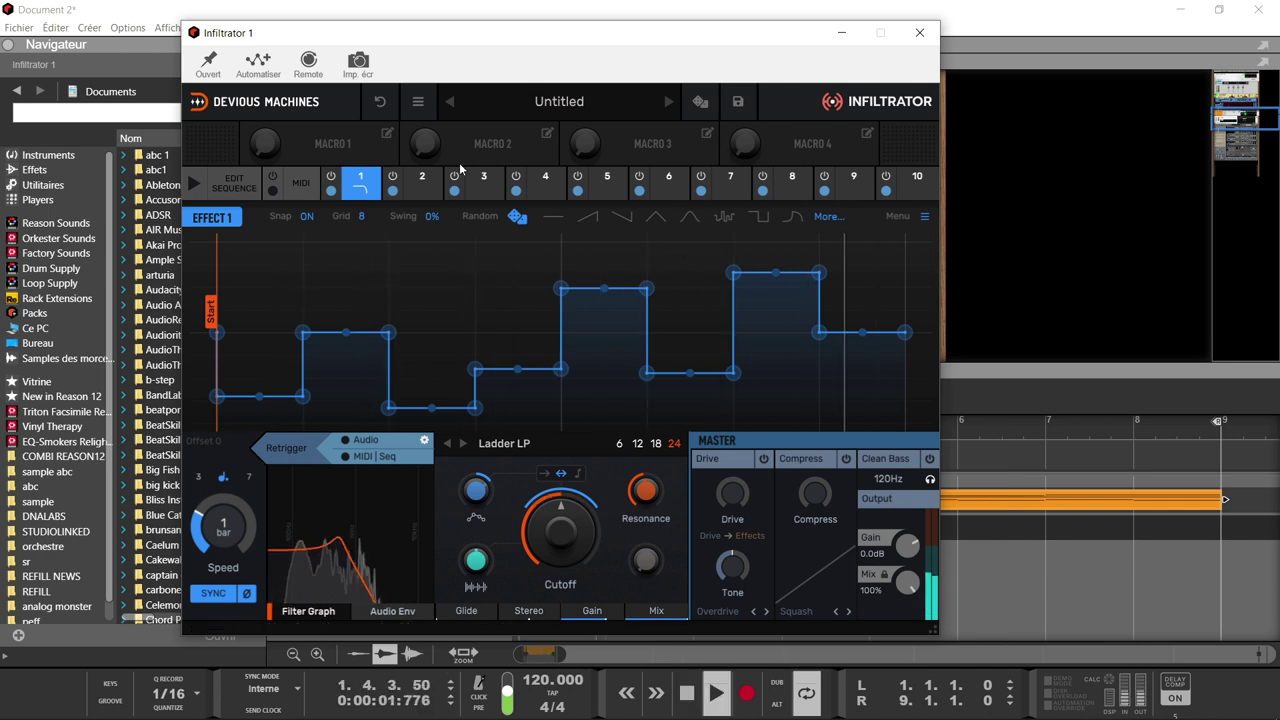
Step: Load the Looper into effect slot 2 and try different envelope shapes, ending on the flat line
{"action": "left_click", "coordinate": [427, 189]}
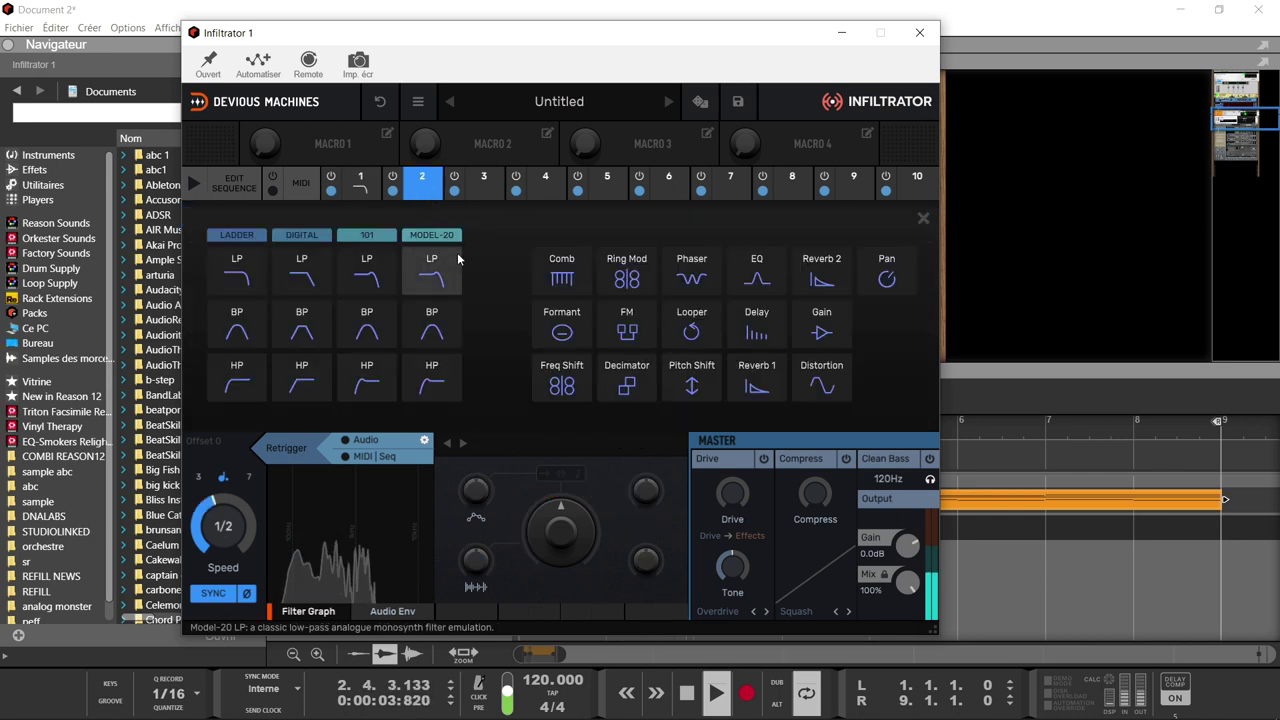
{"action": "left_click", "coordinate": [700, 330]}
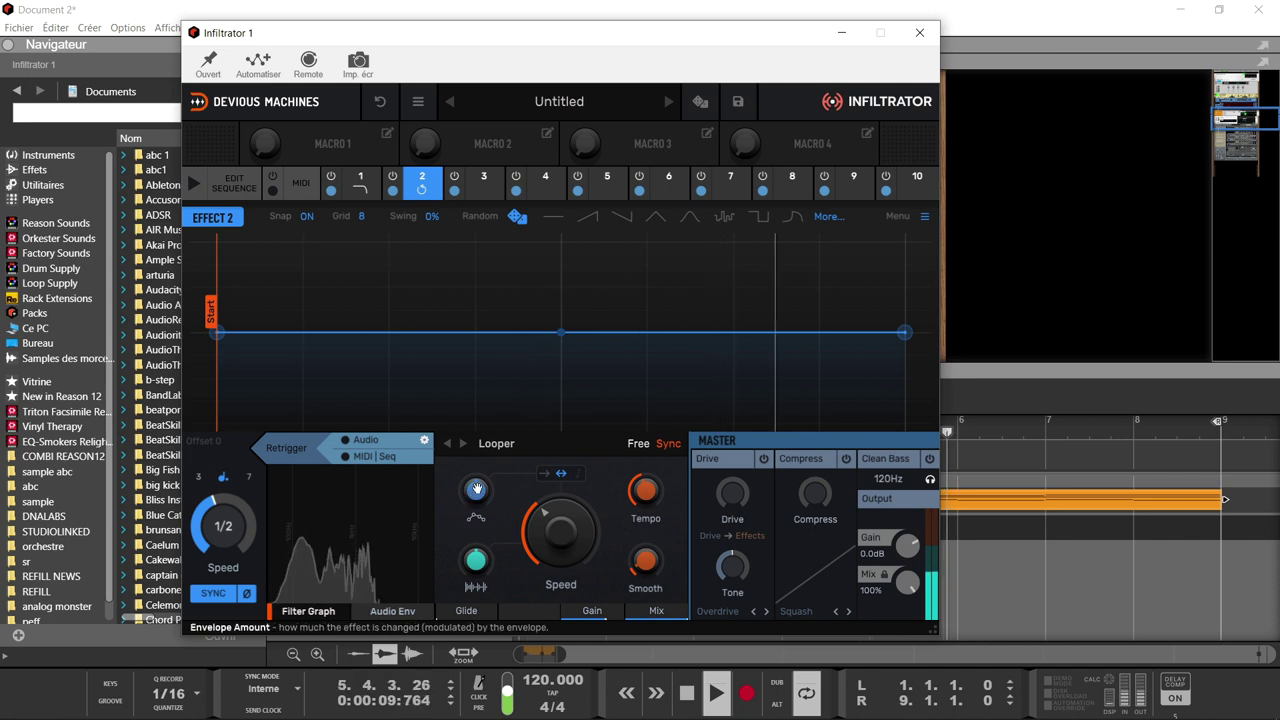
{"action": "left_click", "coordinate": [690, 218]}
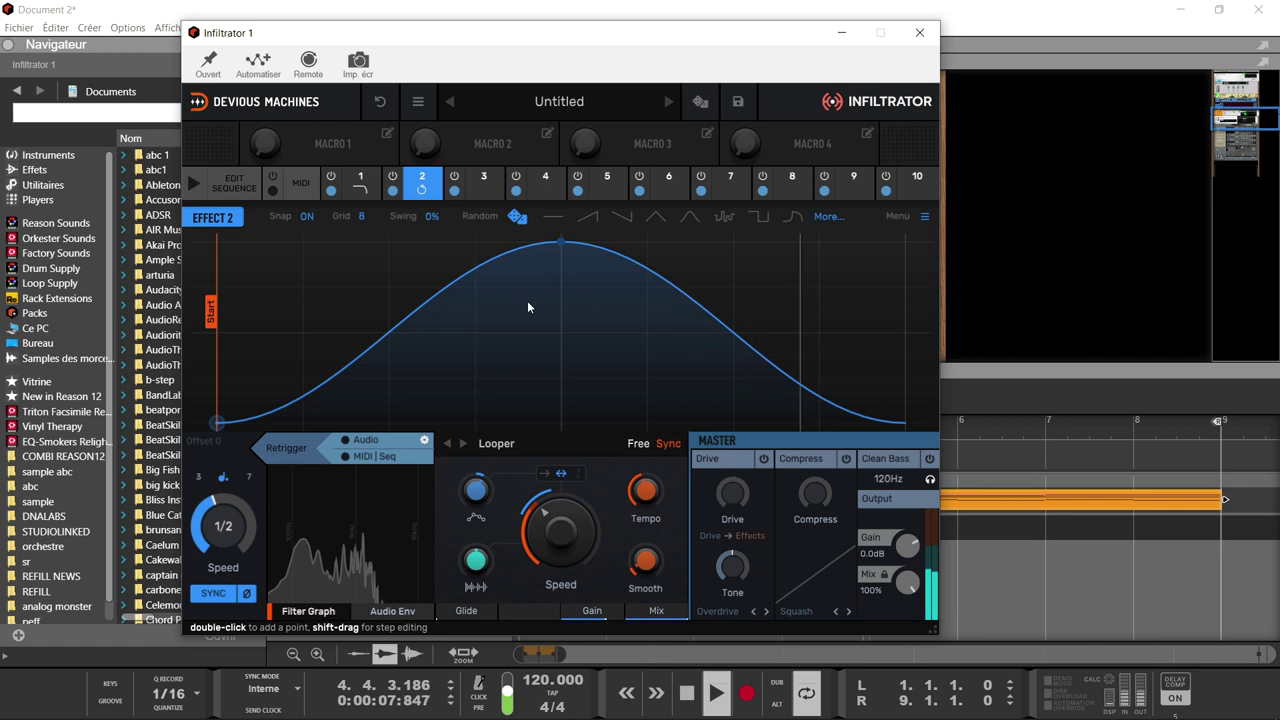
{"action": "left_click", "coordinate": [517, 216]}
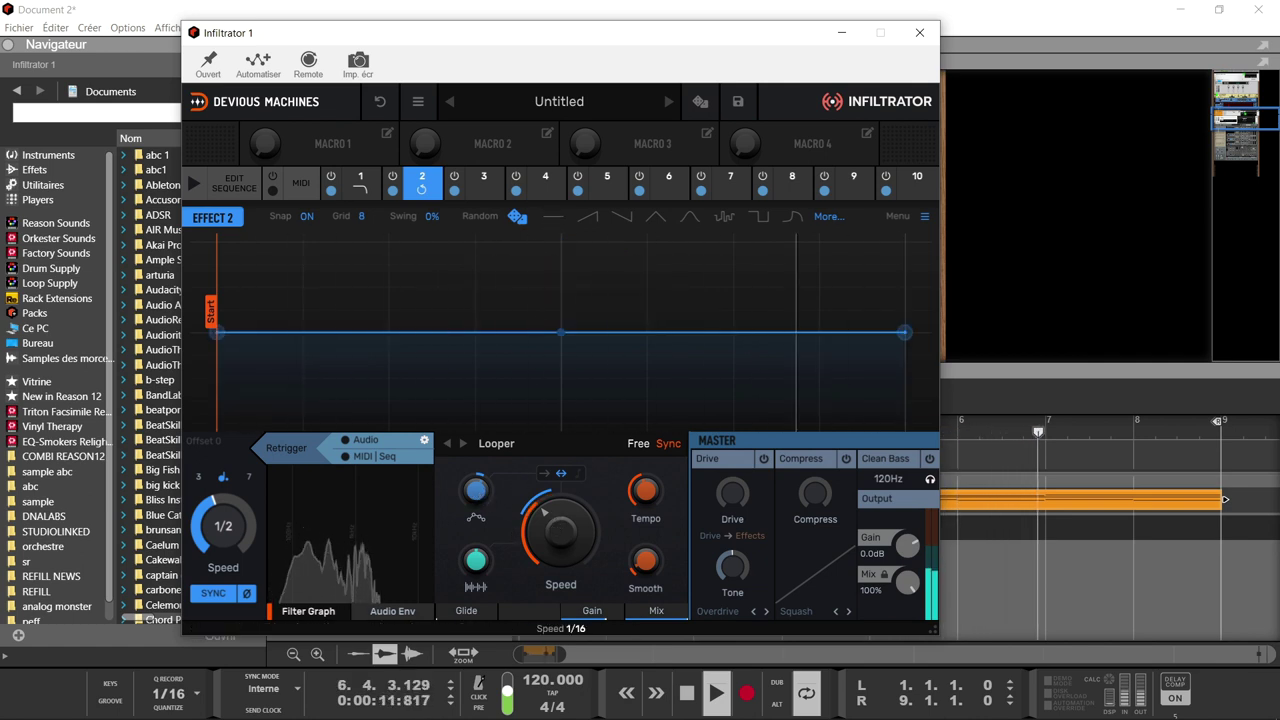
Step: Lower the Looper's speed, raise its audio envelope amount slightly, and set its envelope speed to 2 bars
{"action": "left_click_drag", "start_coordinate": [543, 520], "coordinate": [528, 521]}
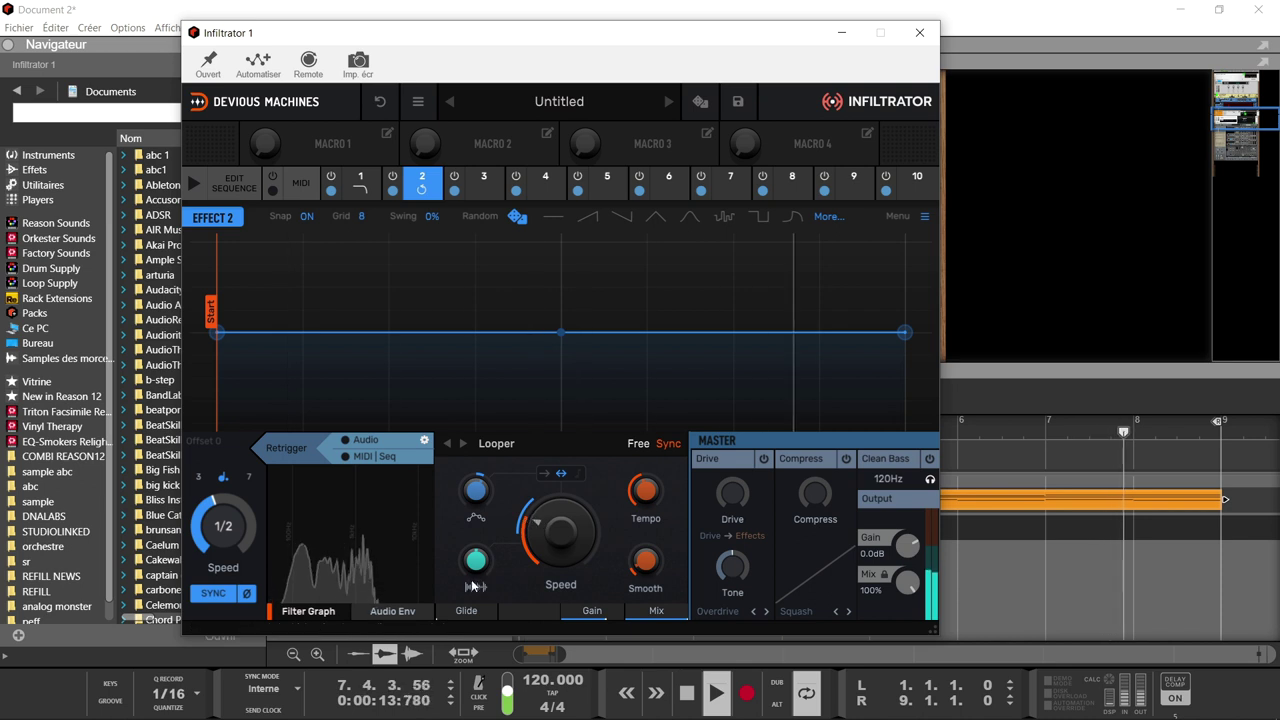
{"action": "mouse_move", "coordinate": [476, 568]}
{"action": "left_mouse_down"}
{"action": "mouse_move", "coordinate": [476, 548]}
{"action": "mouse_move", "coordinate": [476, 572]}
{"action": "left_mouse_up"}
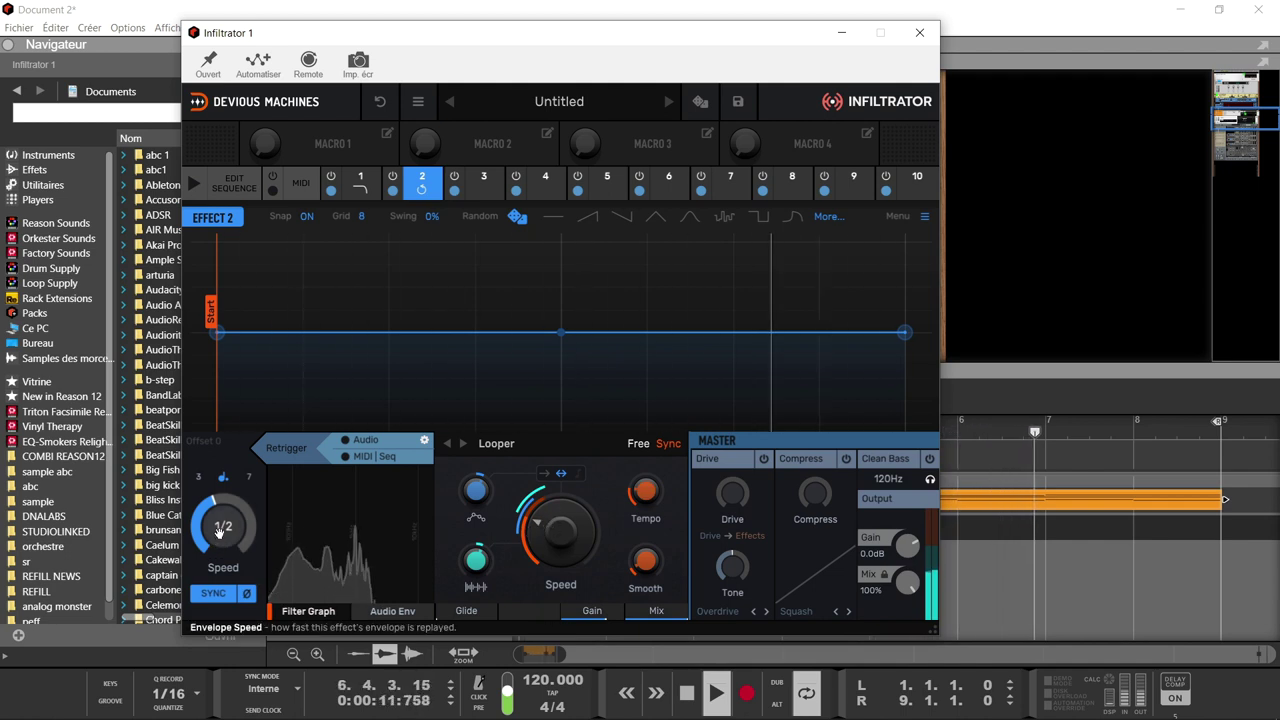
{"action": "left_click_drag", "start_coordinate": [219, 532], "coordinate": [219, 500]}
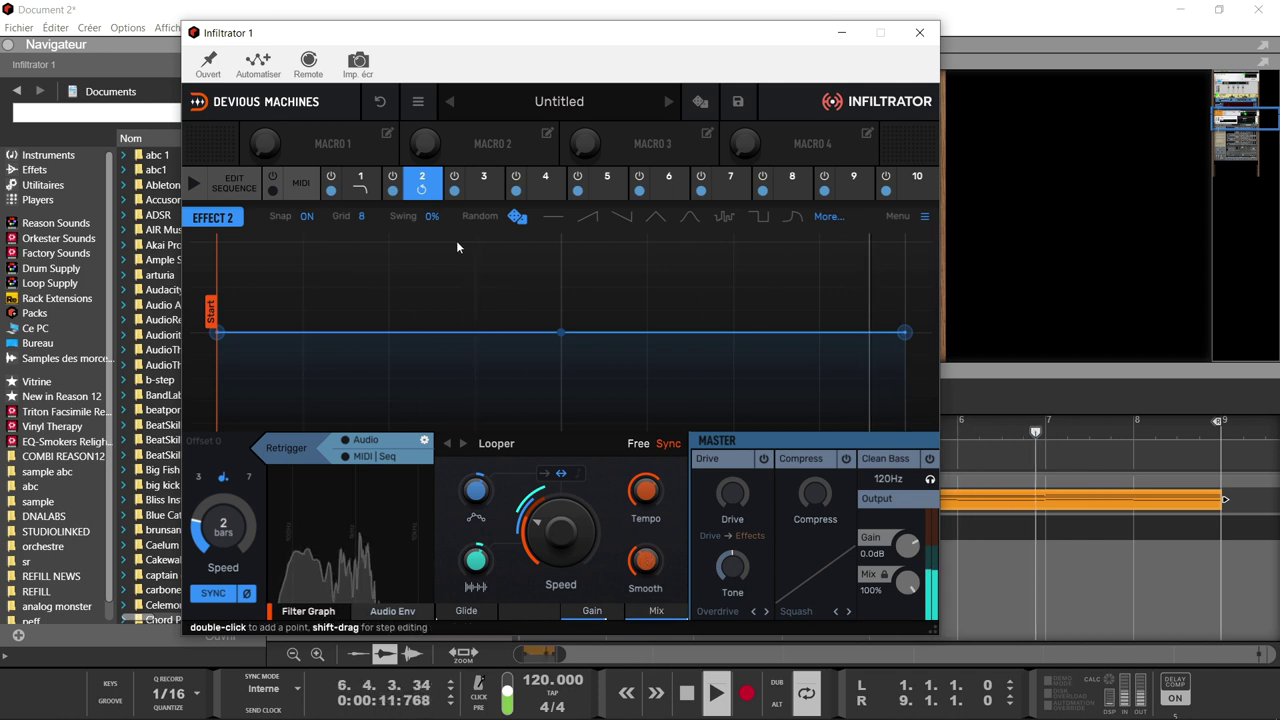
Step: Try different mix levels on effect 1 and effect 2, returning both to full
{"action": "left_click", "coordinate": [367, 191]}
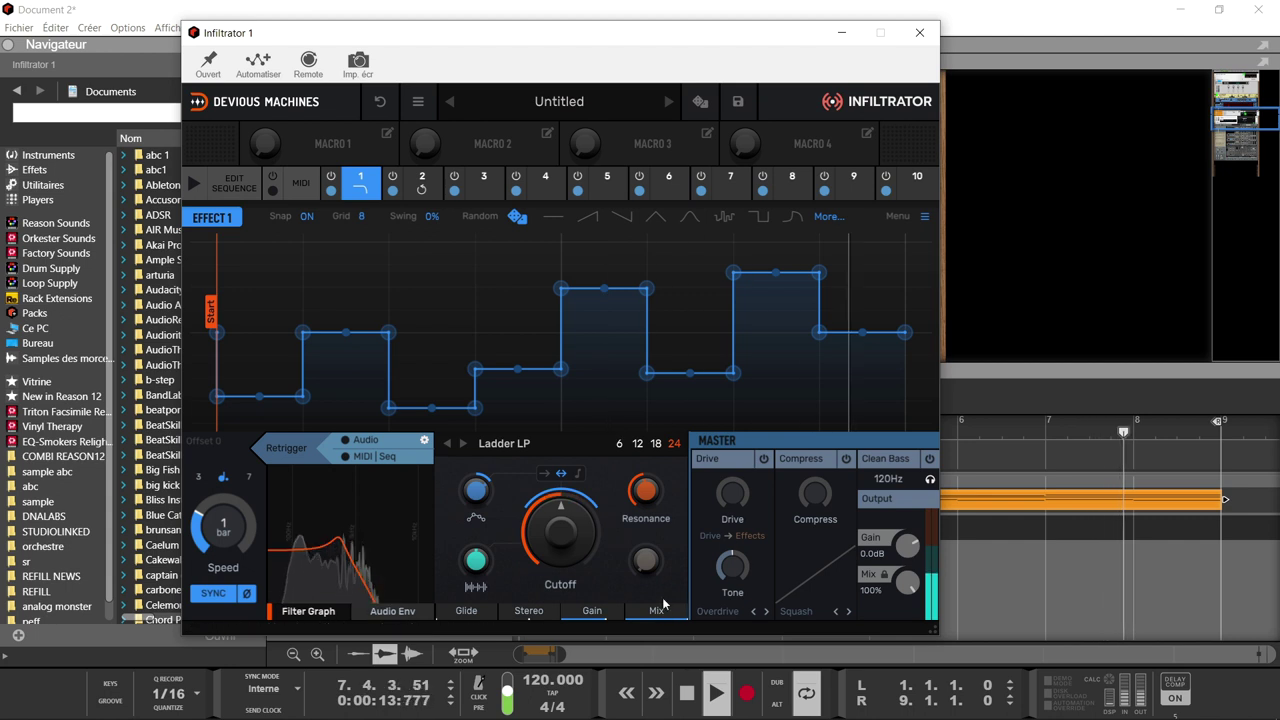
{"action": "left_click_drag", "start_coordinate": [657, 613], "coordinate": [657, 642]}
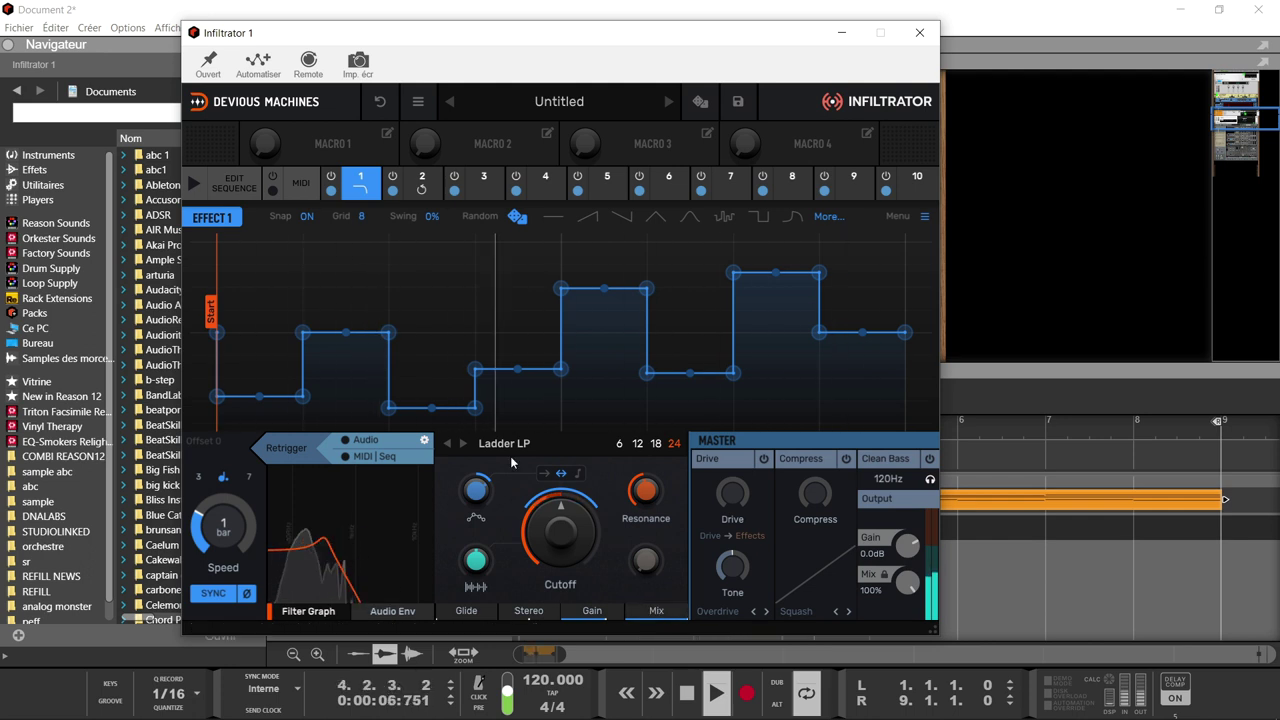
{"action": "left_click", "coordinate": [422, 180]}
{"action": "left_click_drag", "start_coordinate": [656, 611], "coordinate": [656, 609]}
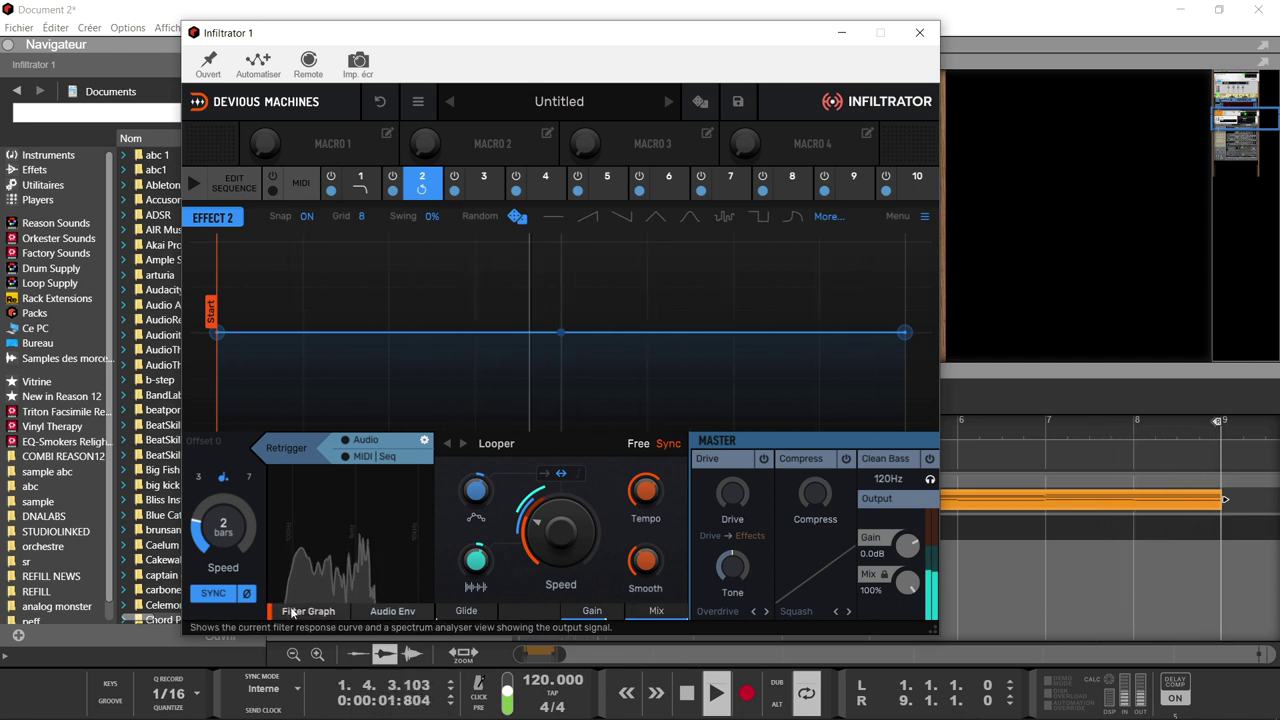
Step: Set the audio envelope attack to about 18.5 ms, raise hold, decay and gate, and reset effect 2's audio envelope amount to zero
{"action": "left_click", "coordinate": [392, 611]}
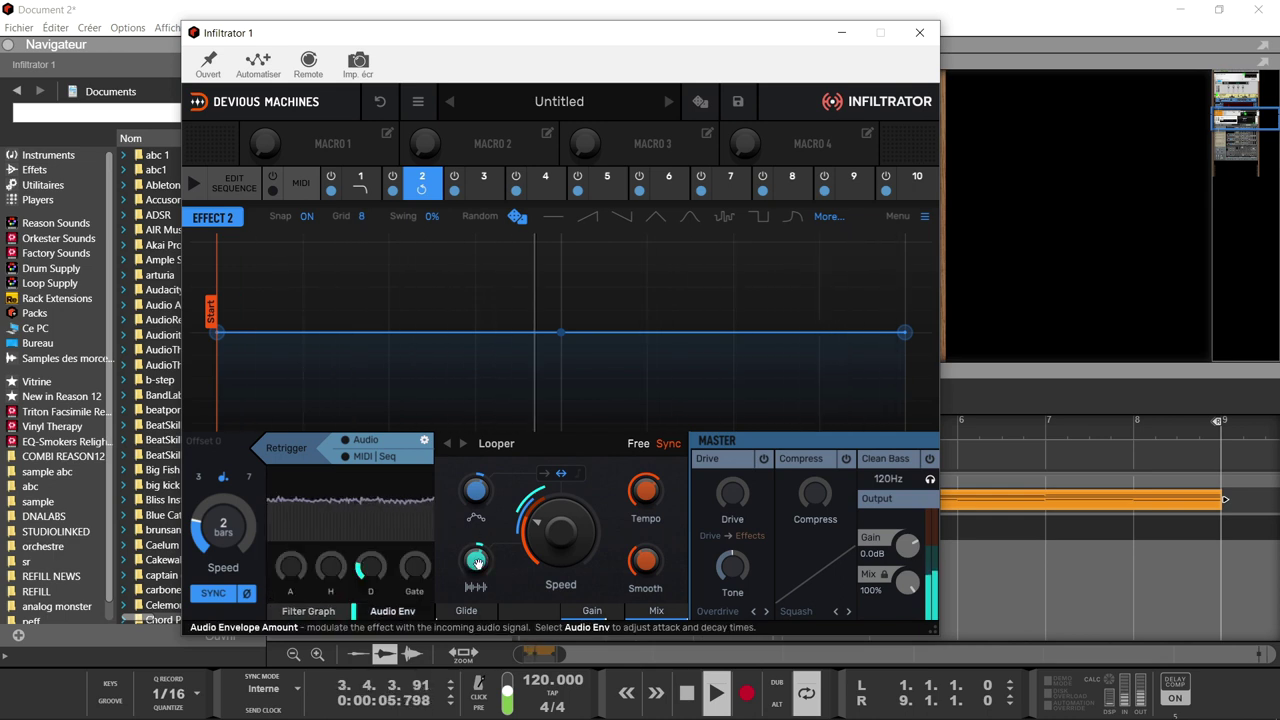
{"action": "left_click_drag", "start_coordinate": [290, 567], "coordinate": [292, 555]}
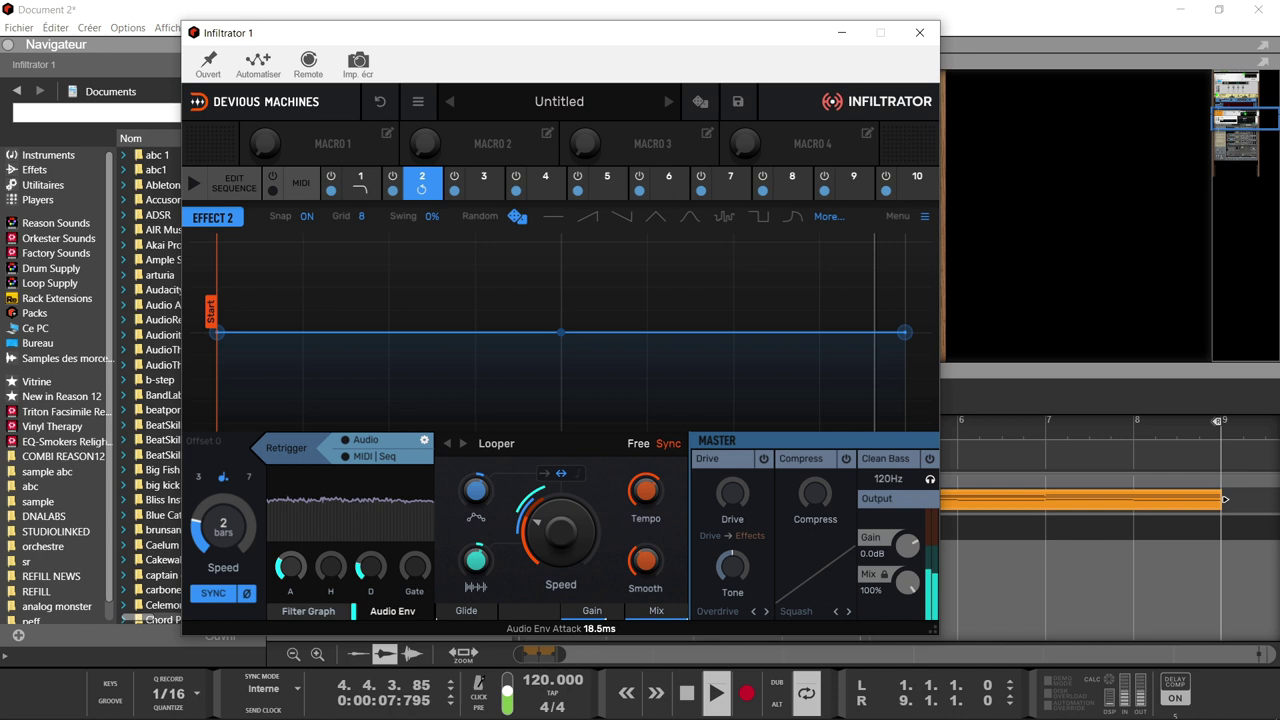
{"action": "left_click_drag", "start_coordinate": [370, 567], "coordinate": [414, 560]}
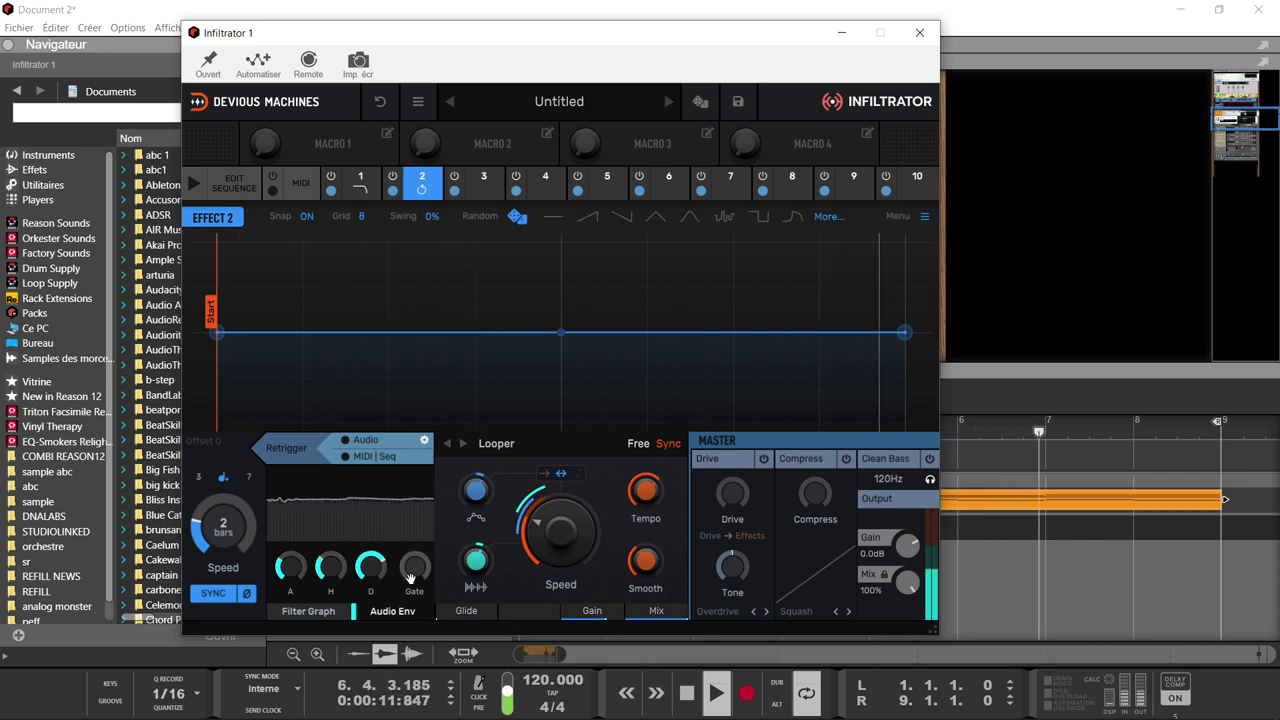
{"action": "mouse_move", "coordinate": [560, 533]}
{"action": "left_mouse_down"}
{"action": "mouse_move", "coordinate": [560, 500]}
{"action": "mouse_move", "coordinate": [560, 517]}
{"action": "left_mouse_up"}
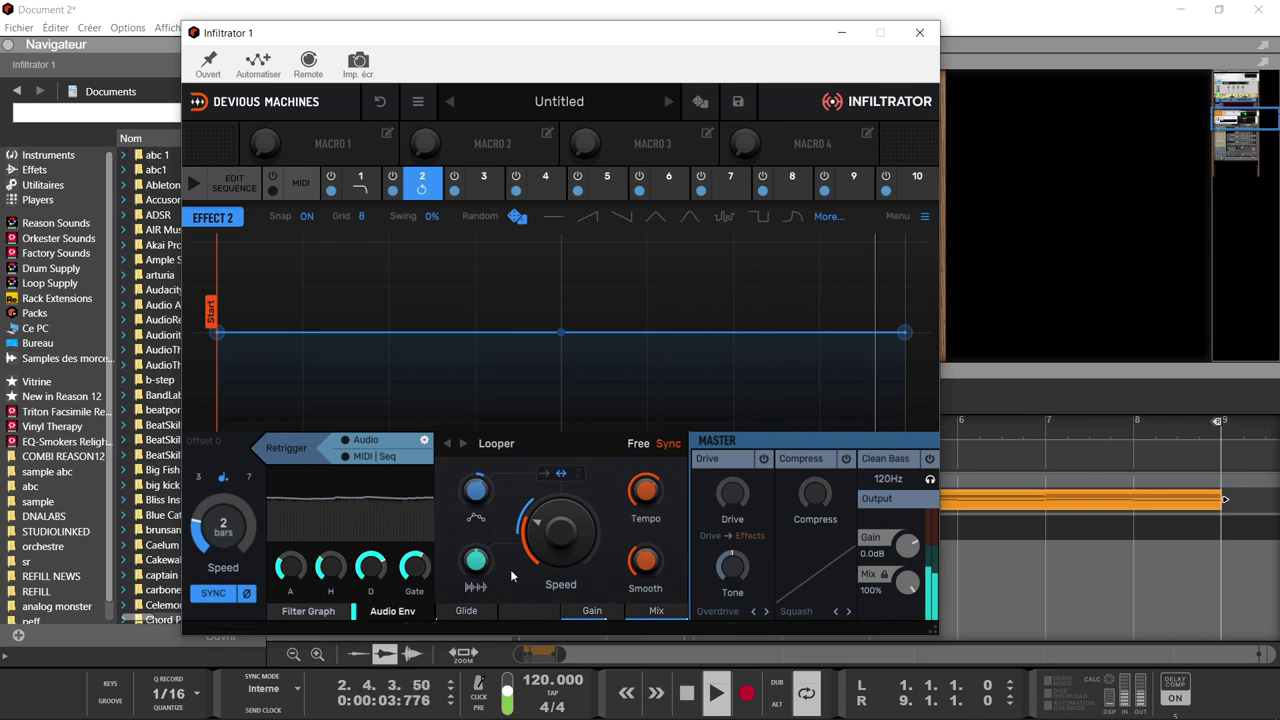
Step: Raise effect 1's audio envelope amount above 37%, shorten the audio envelope attack, and set its decay to 78.7 ms
{"action": "left_click", "coordinate": [361, 180]}
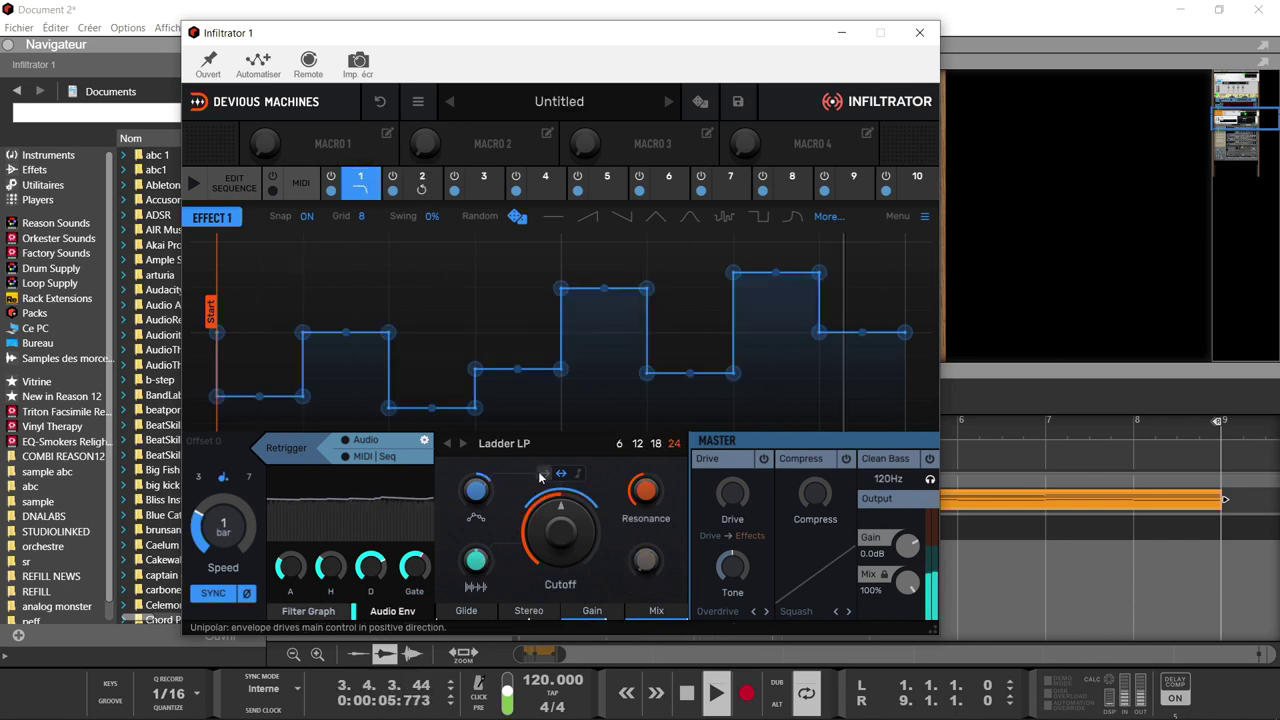
{"action": "left_click_drag", "start_coordinate": [474, 557], "coordinate": [474, 547]}
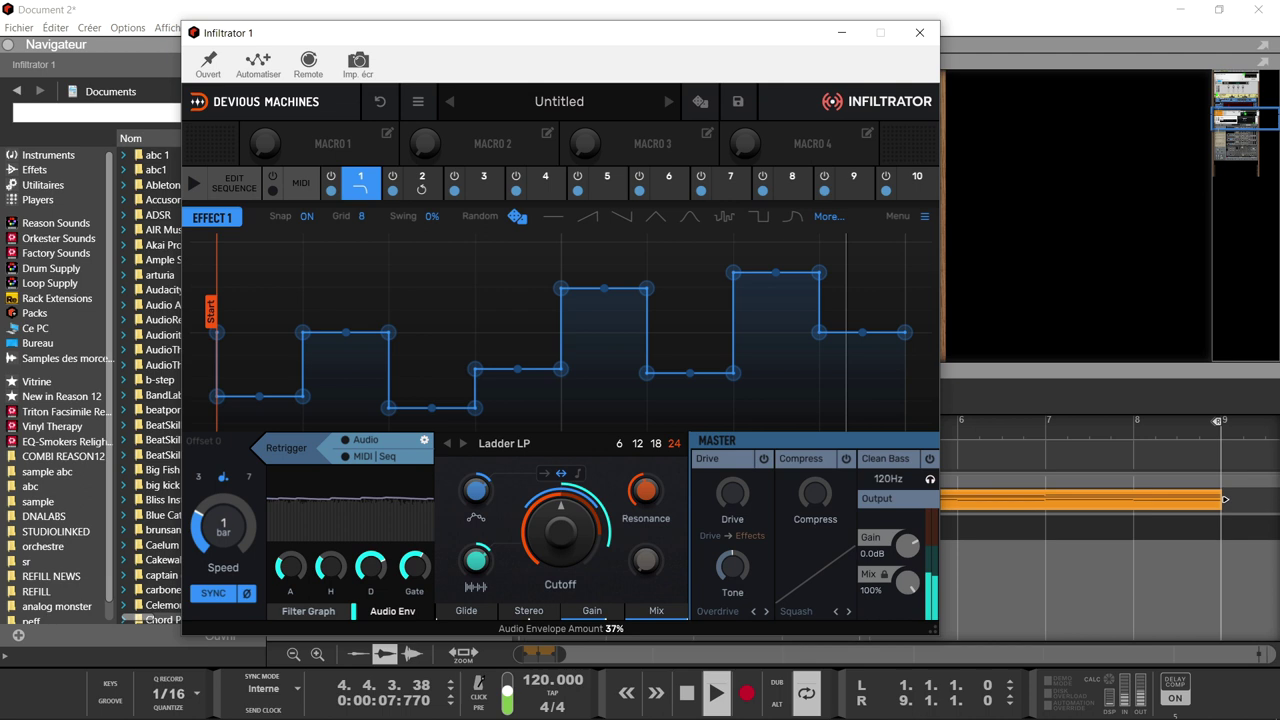
{"action": "left_click_drag", "start_coordinate": [372, 567], "coordinate": [322, 545]}
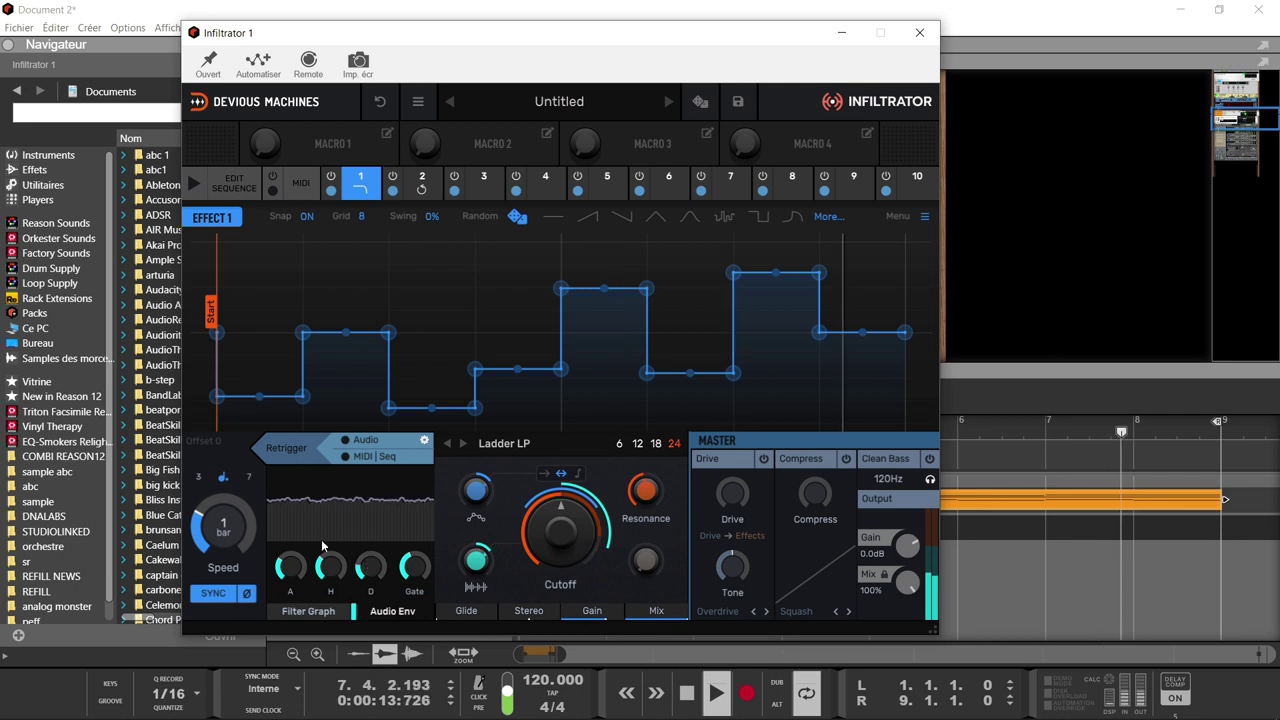
{"action": "left_click_drag", "start_coordinate": [474, 560], "coordinate": [474, 552]}
{"action": "left_click_drag", "start_coordinate": [290, 567], "coordinate": [290, 564]}
{"action": "left_click_drag", "start_coordinate": [370, 567], "coordinate": [370, 560]}
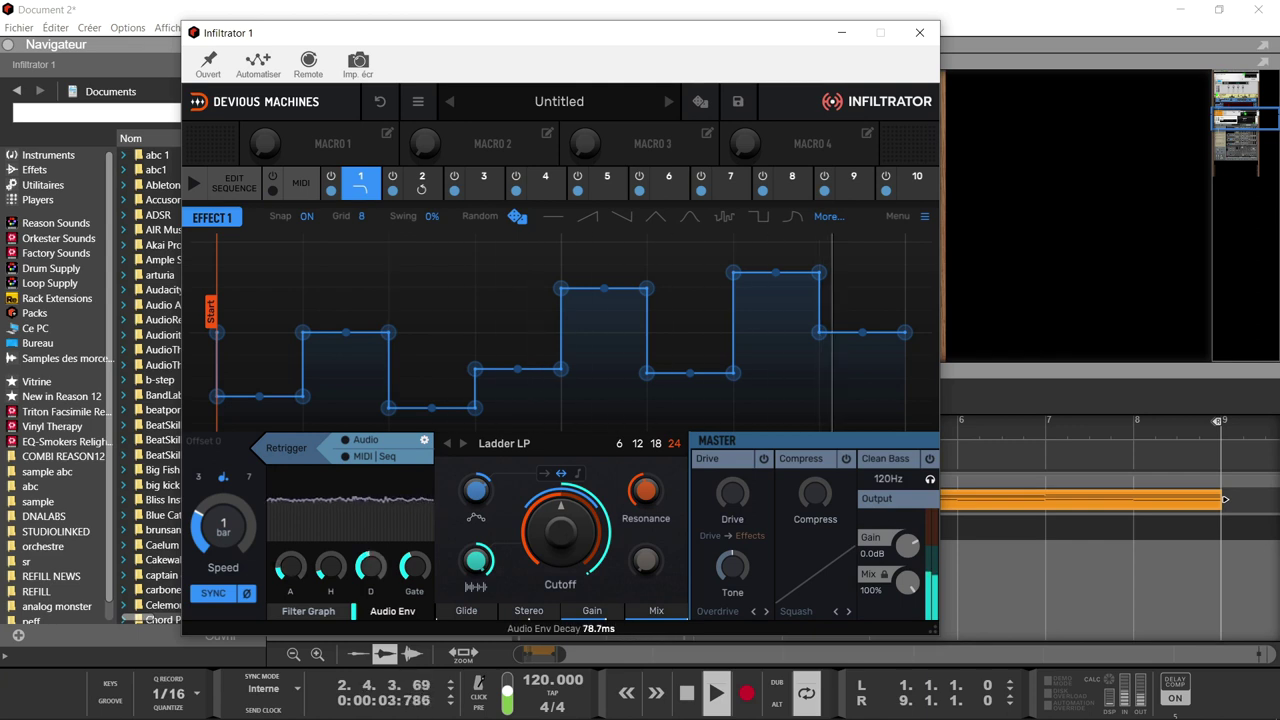
Step: Try audio envelope amounts of -26% and -8% on effect 1, settle on a small positive amount, and set its speed to 3/4
{"action": "left_click_drag", "start_coordinate": [474, 560], "coordinate": [474, 558]}
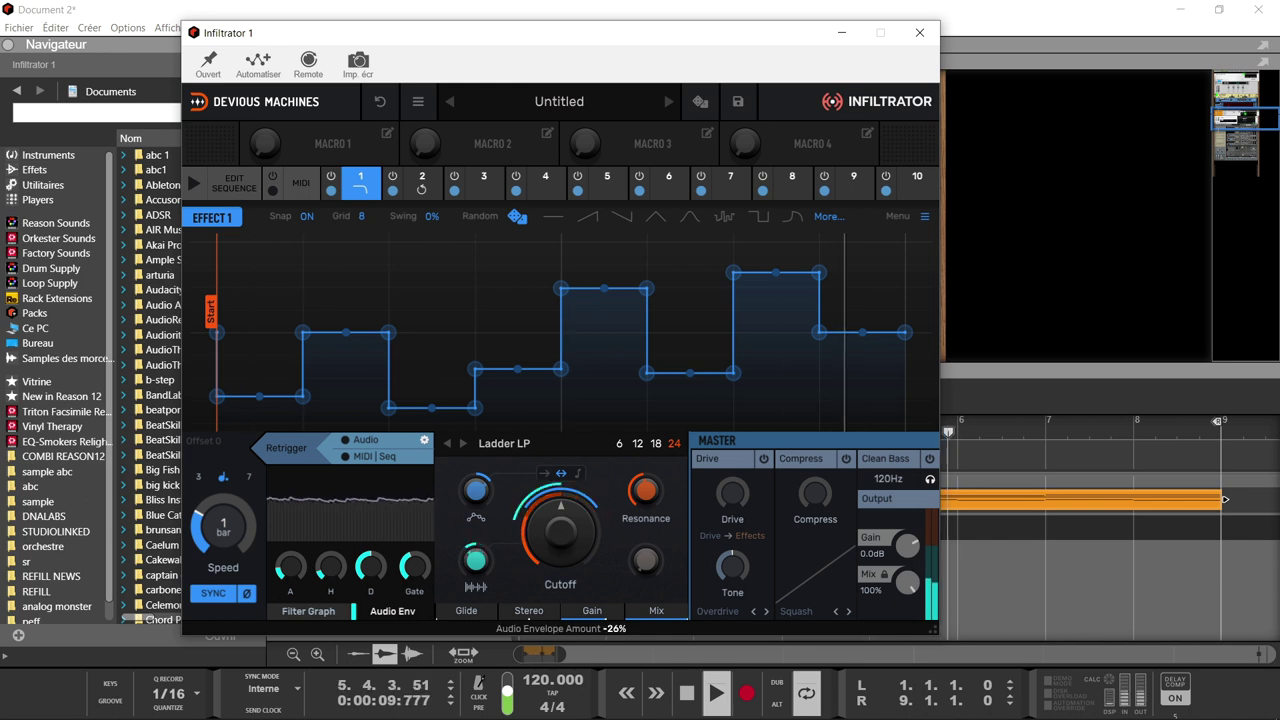
{"action": "left_click_drag", "start_coordinate": [474, 560], "coordinate": [474, 556]}
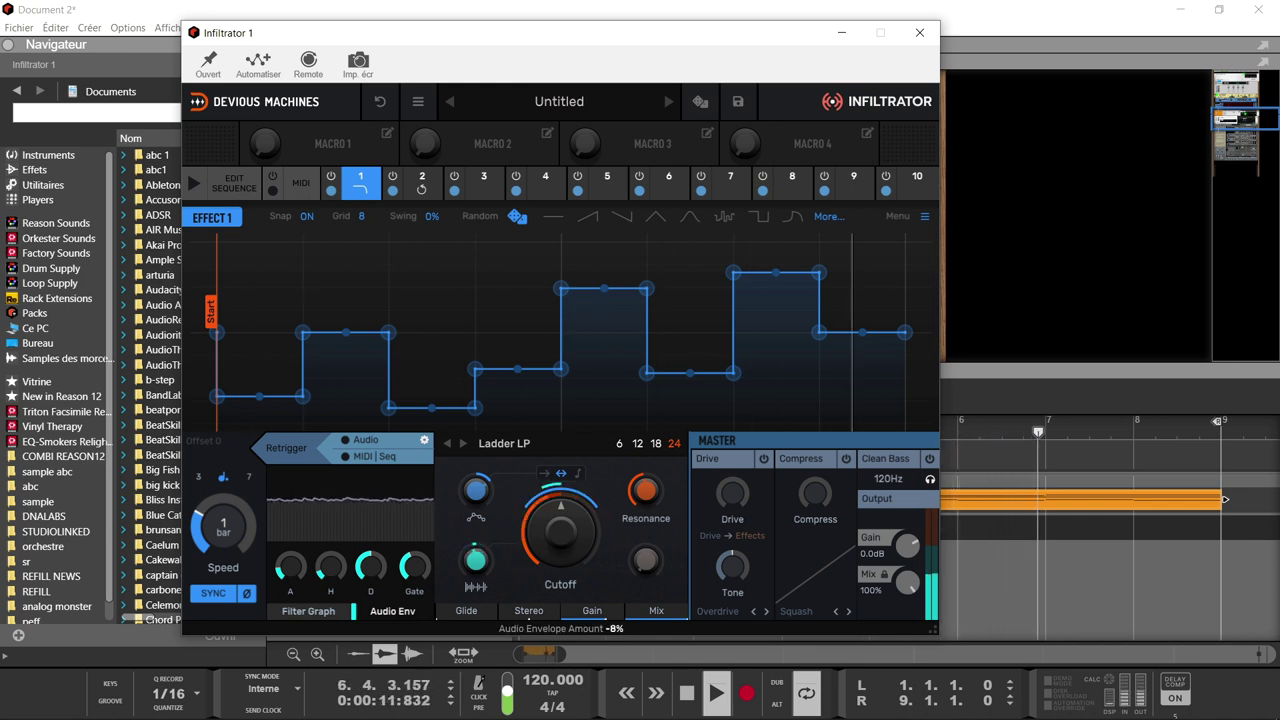
{"action": "left_click_drag", "start_coordinate": [474, 560], "coordinate": [474, 554]}
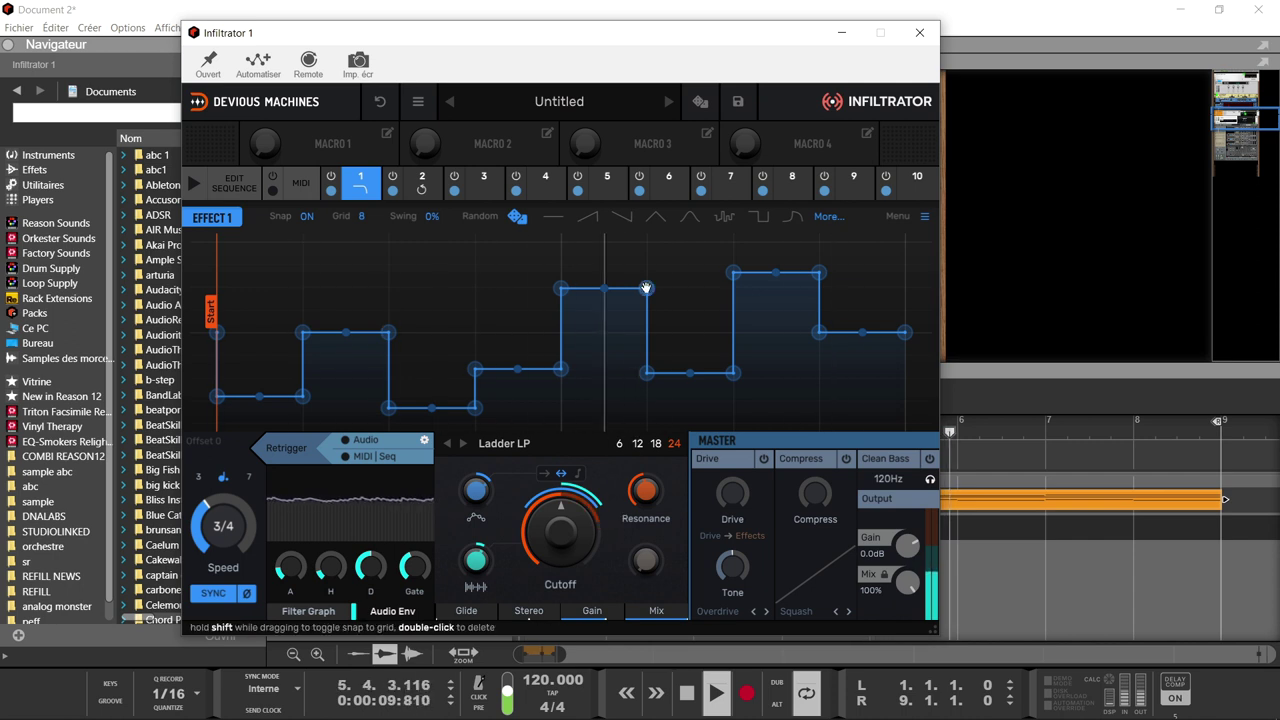
Step: Add a Formant effect in slot 3 and give its envelope the smooth bell shape peaking at mid-cycle
{"action": "left_click", "coordinate": [483, 192]}
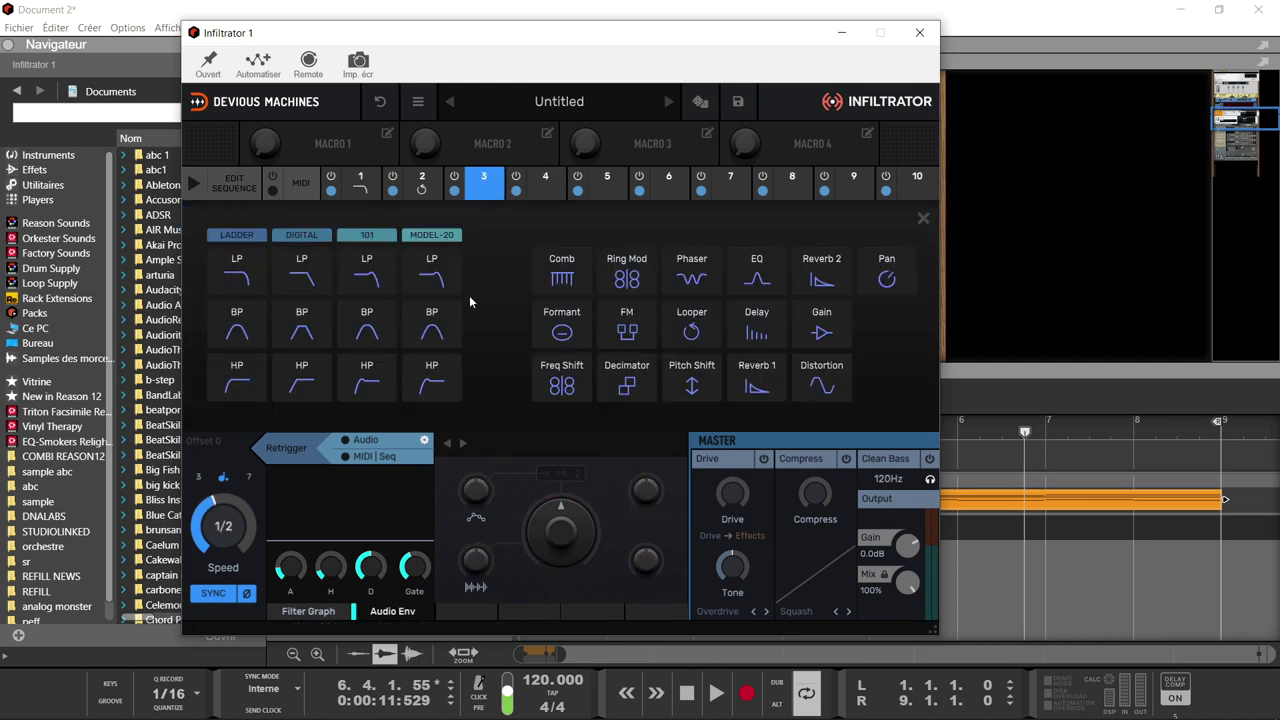
{"action": "left_click", "coordinate": [563, 331]}
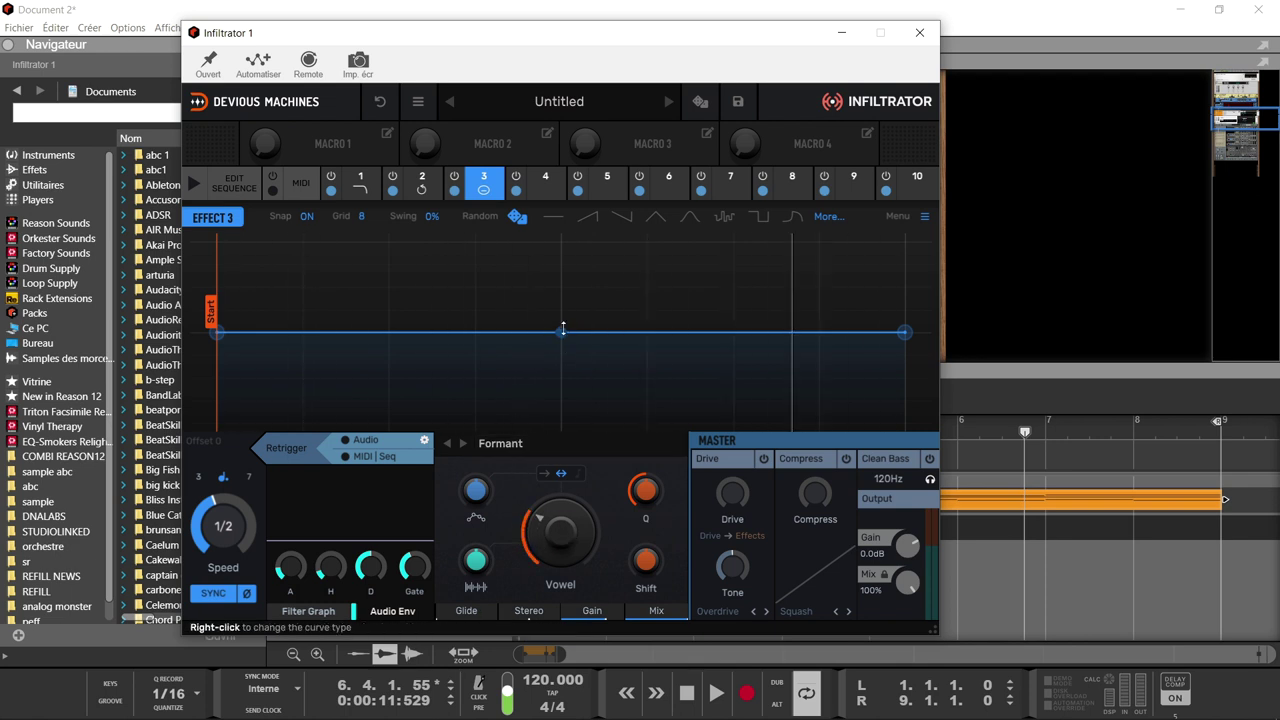
{"action": "left_click_drag", "start_coordinate": [561, 336], "coordinate": [580, 268]}
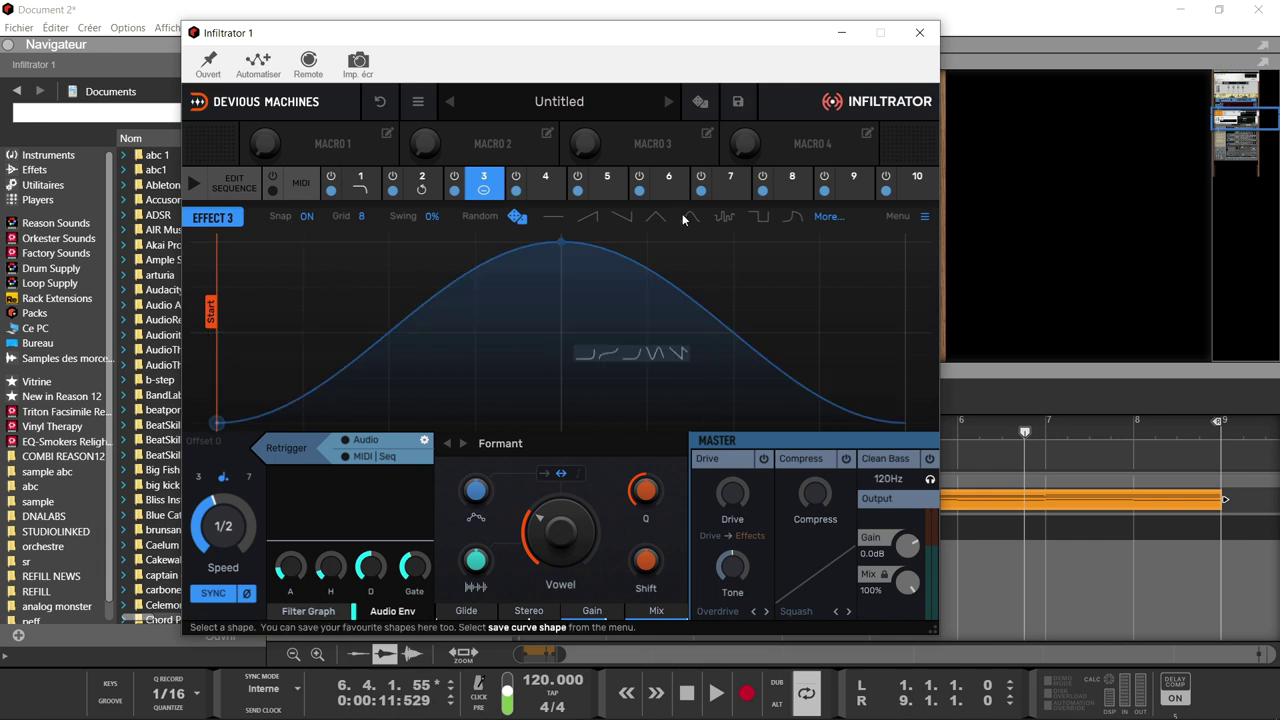
Step: Show the Formant's filter graph, set the vowel to about 45%, and raise its envelope amount
{"action": "left_click", "coordinate": [312, 611]}
{"action": "left_click_drag", "start_coordinate": [570, 540], "coordinate": [570, 516]}
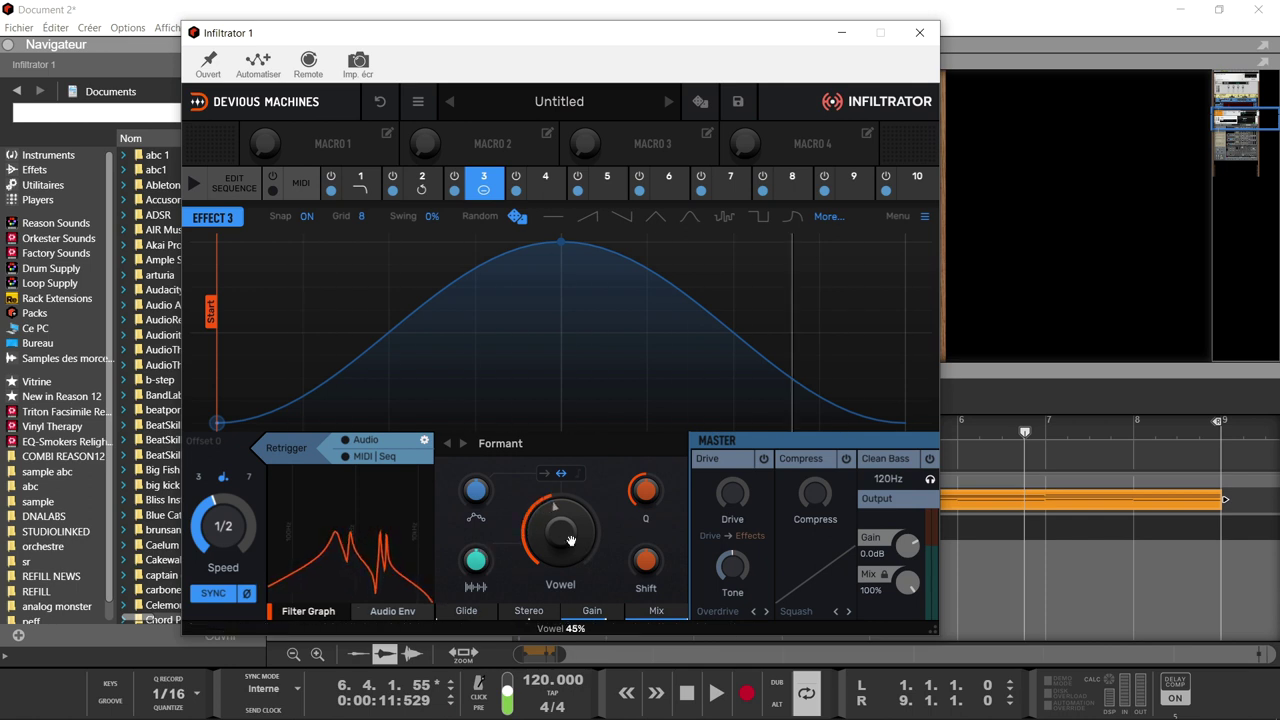
{"action": "left_click_drag", "start_coordinate": [480, 493], "coordinate": [477, 490]}
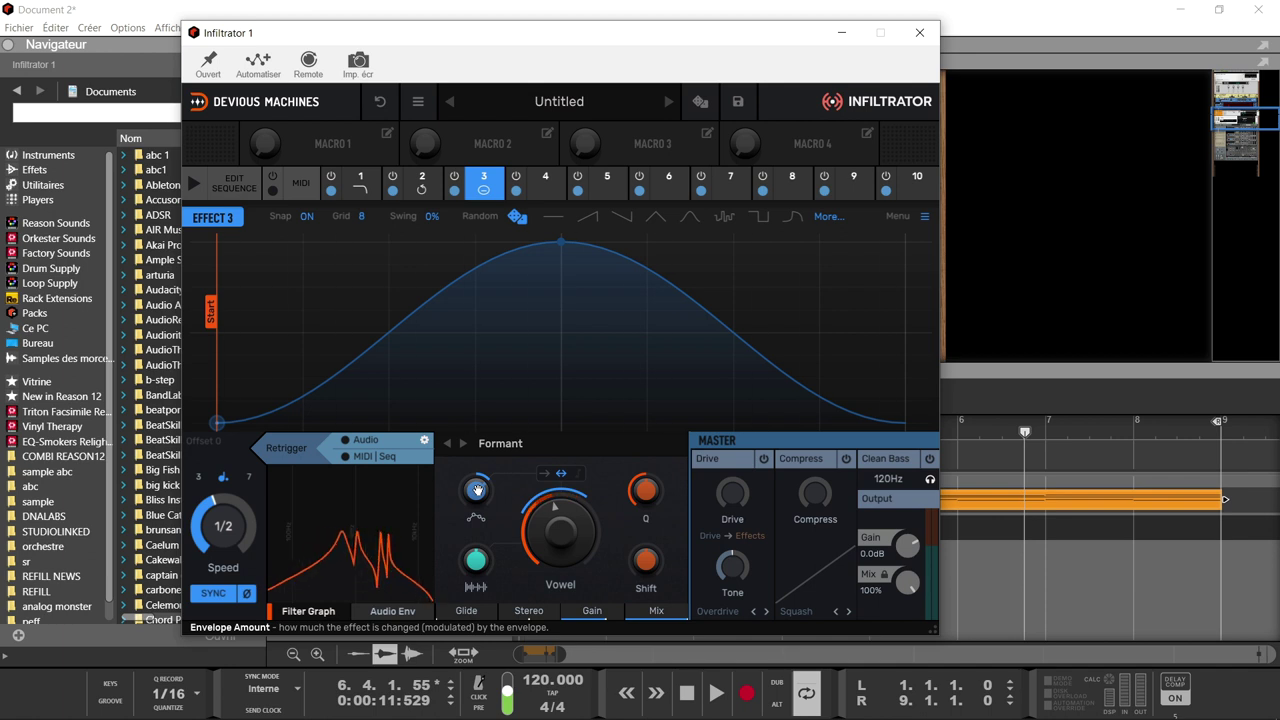
Step: During playback, lower the Formant's mix and set its vowel to 44%, envelope amount to 17%, and audio envelope amount to 19%
{"action": "key", "text": "space"}
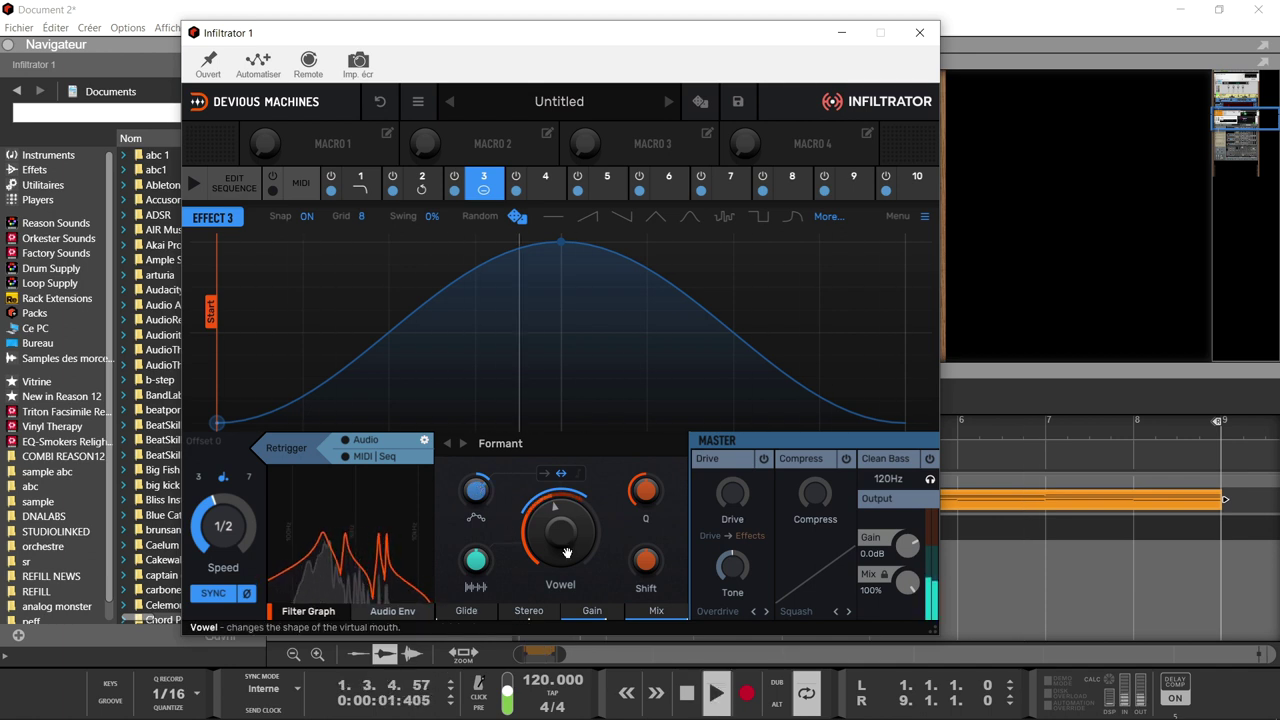
{"action": "left_click_drag", "start_coordinate": [654, 609], "coordinate": [654, 645]}
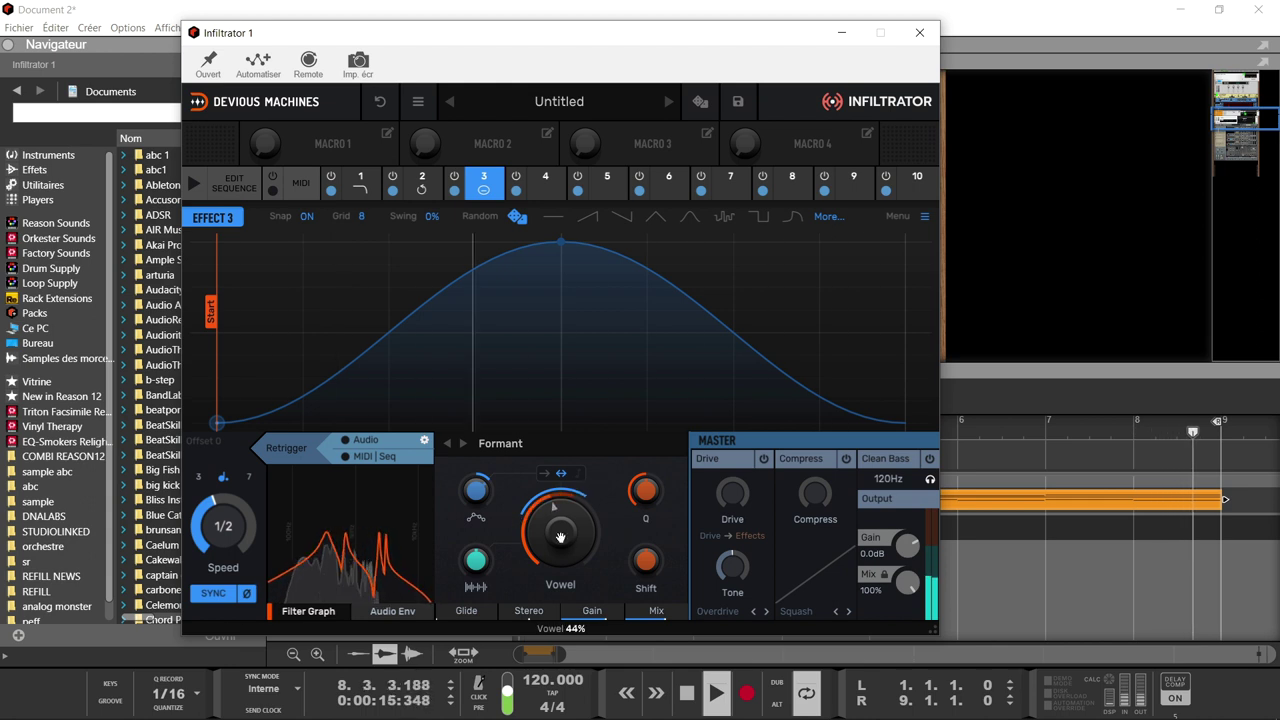
{"action": "left_click_drag", "start_coordinate": [476, 490], "coordinate": [476, 470]}
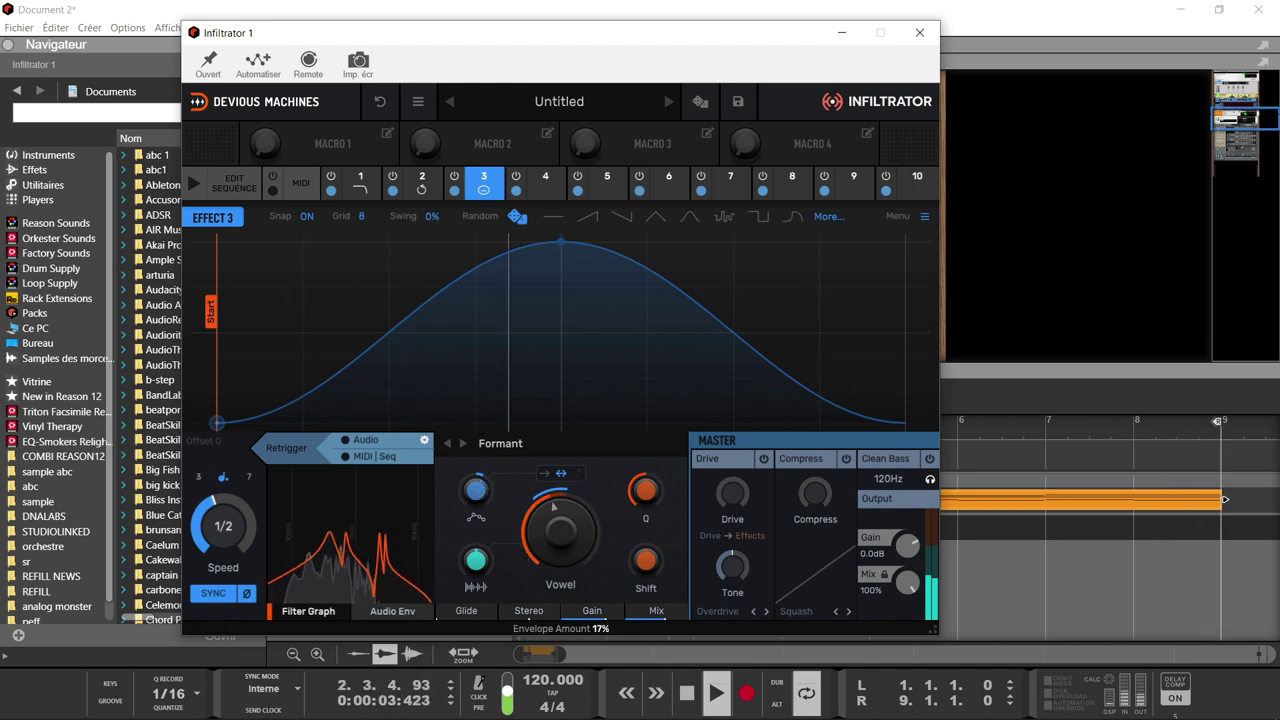
{"action": "left_click_drag", "start_coordinate": [530, 494], "coordinate": [530, 478]}
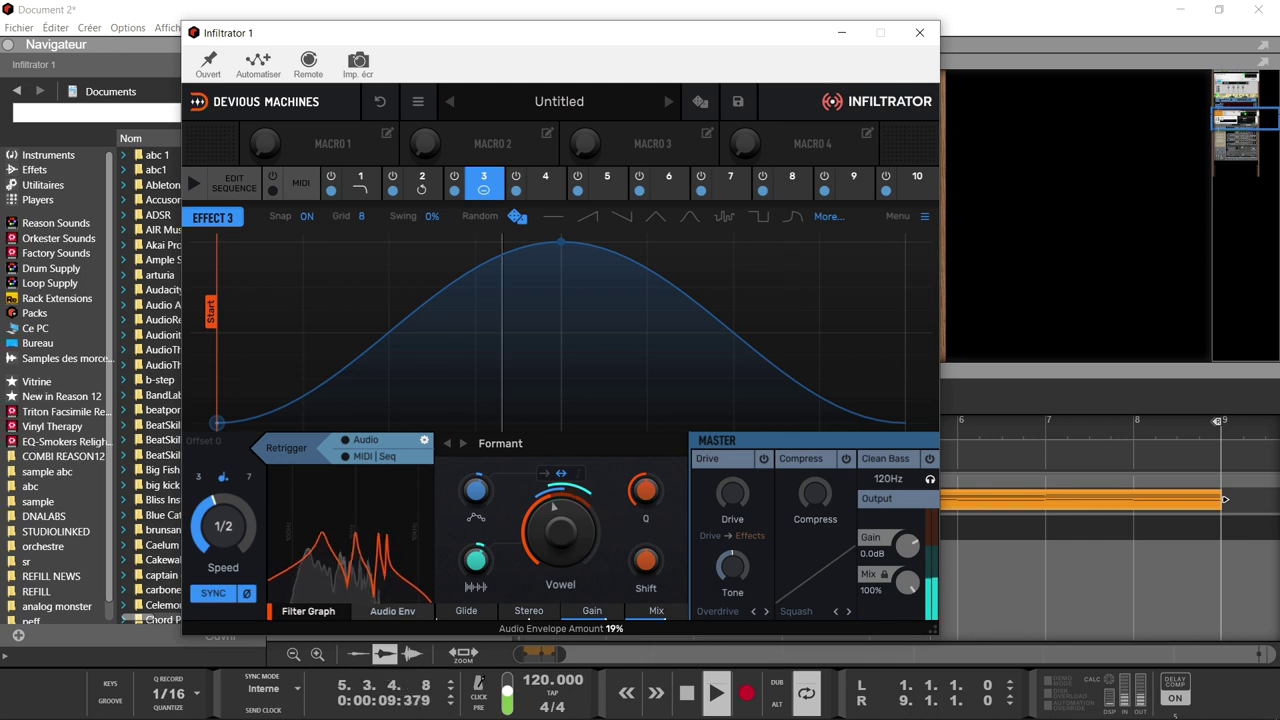
Step: Set the Formant's Q to about 0.92, try its shift control, and stop playback
{"action": "left_click", "coordinate": [652, 487]}
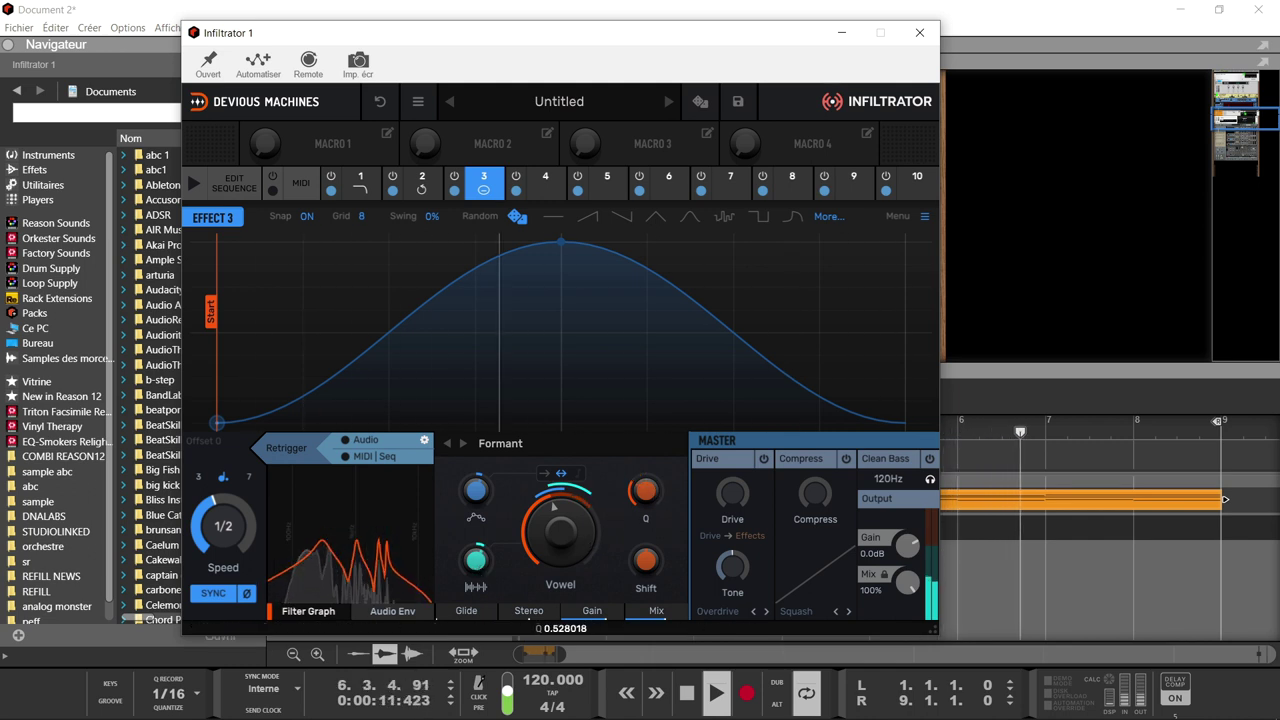
{"action": "left_click_drag", "start_coordinate": [652, 487], "coordinate": [652, 453]}
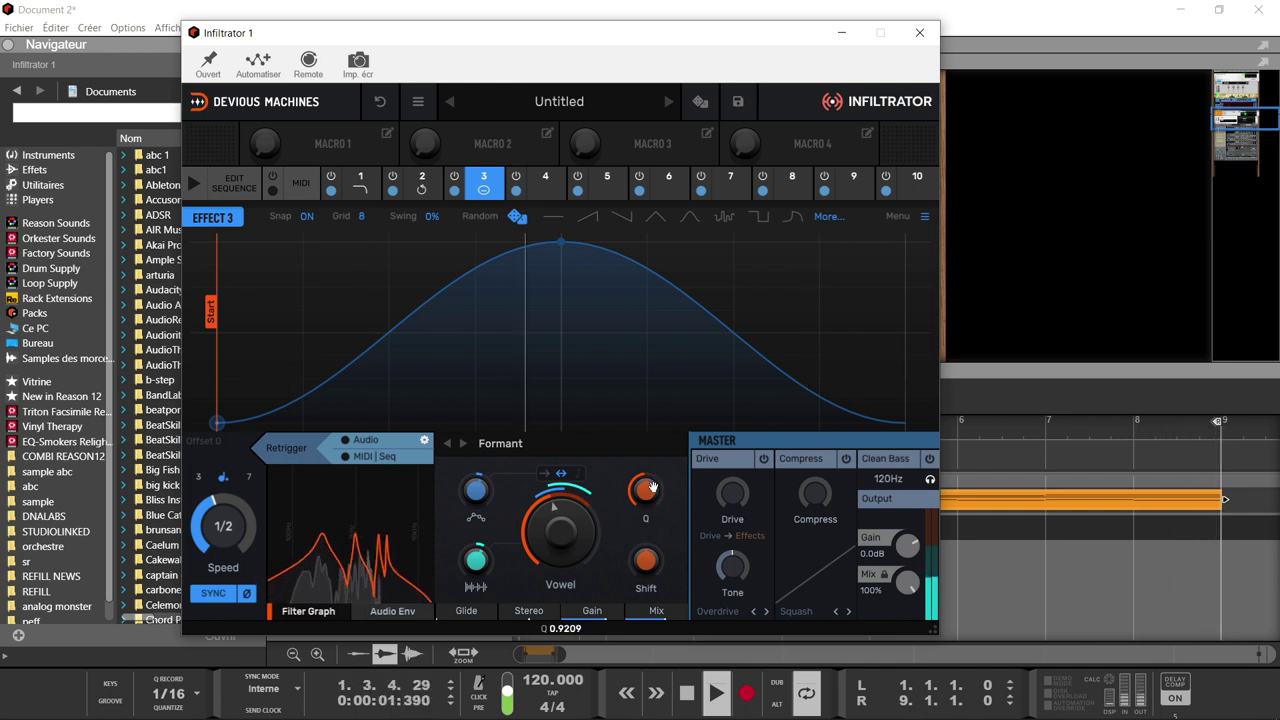
{"action": "left_click", "coordinate": [646, 560]}
{"action": "mouse_move", "coordinate": [646, 560]}
{"action": "left_mouse_down"}
{"action": "mouse_move", "coordinate": [646, 580]}
{"action": "mouse_move", "coordinate": [646, 550]}
{"action": "mouse_move", "coordinate": [648, 562]}
{"action": "left_mouse_up"}
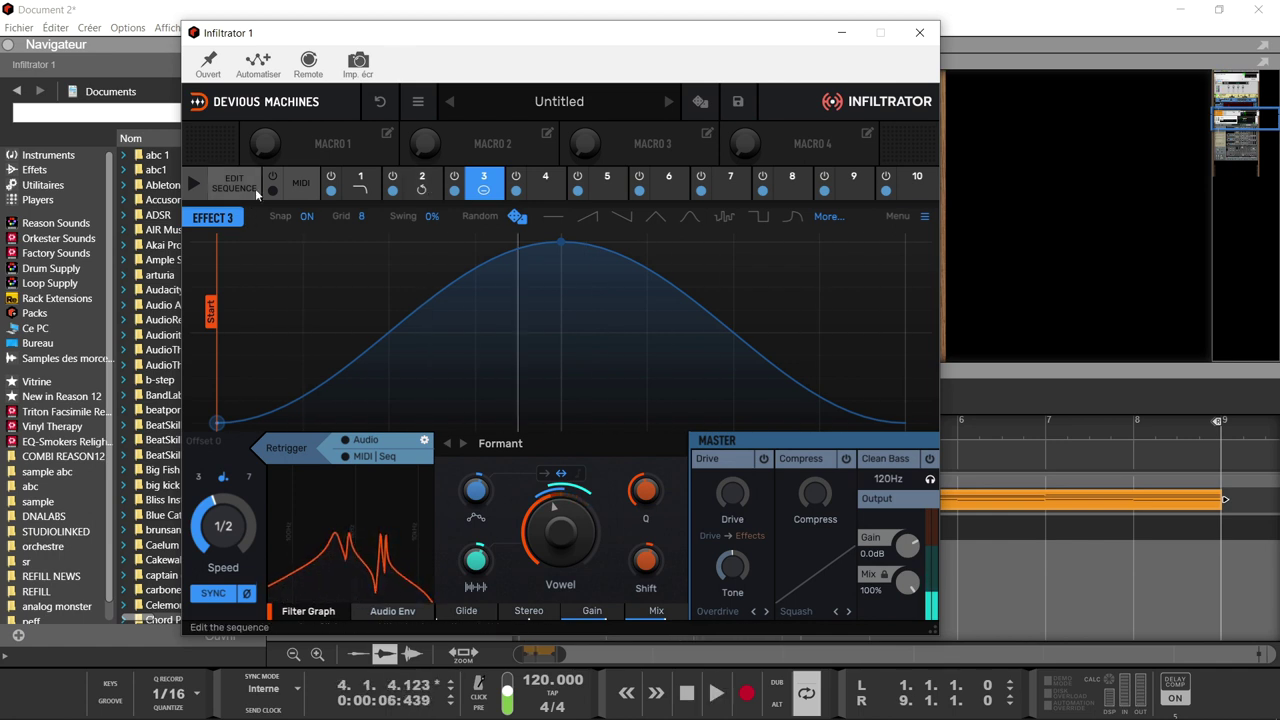
Step: Enable MIDI triggering of the effects, close the plugin window, and create a sequencer track for Infiltrator 1
{"action": "left_click", "coordinate": [299, 190]}
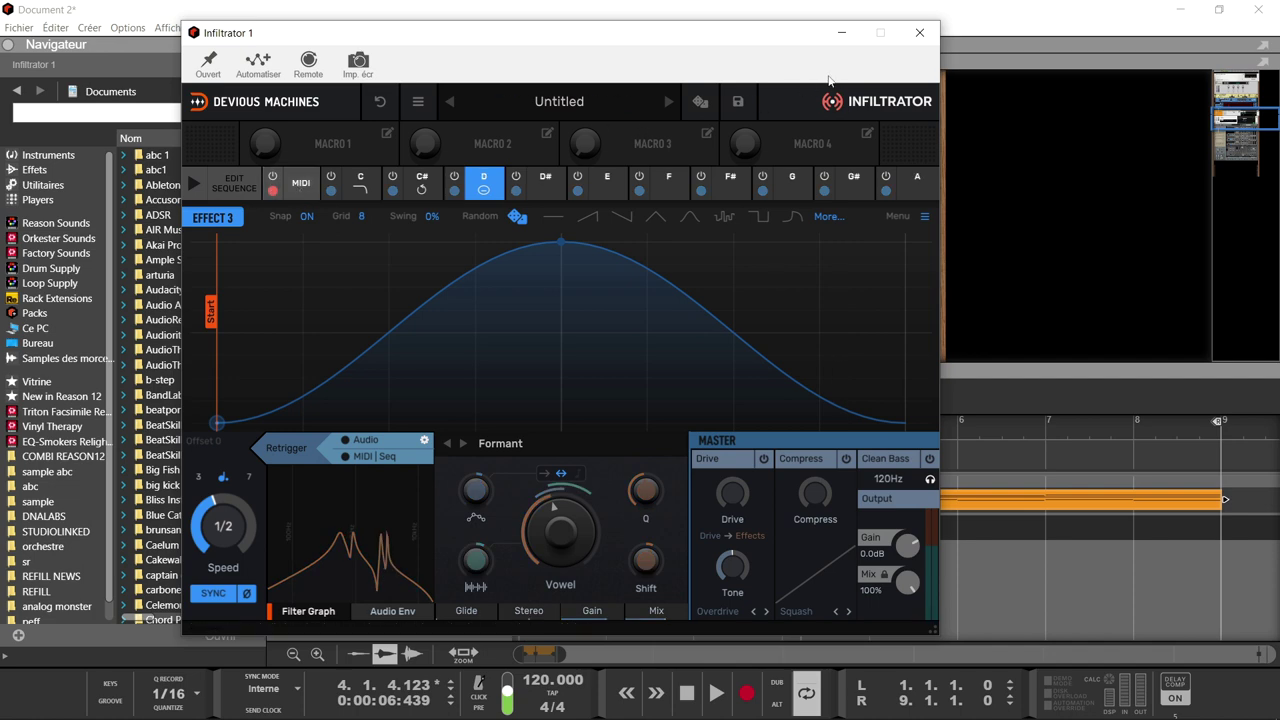
{"action": "left_click", "coordinate": [918, 35]}
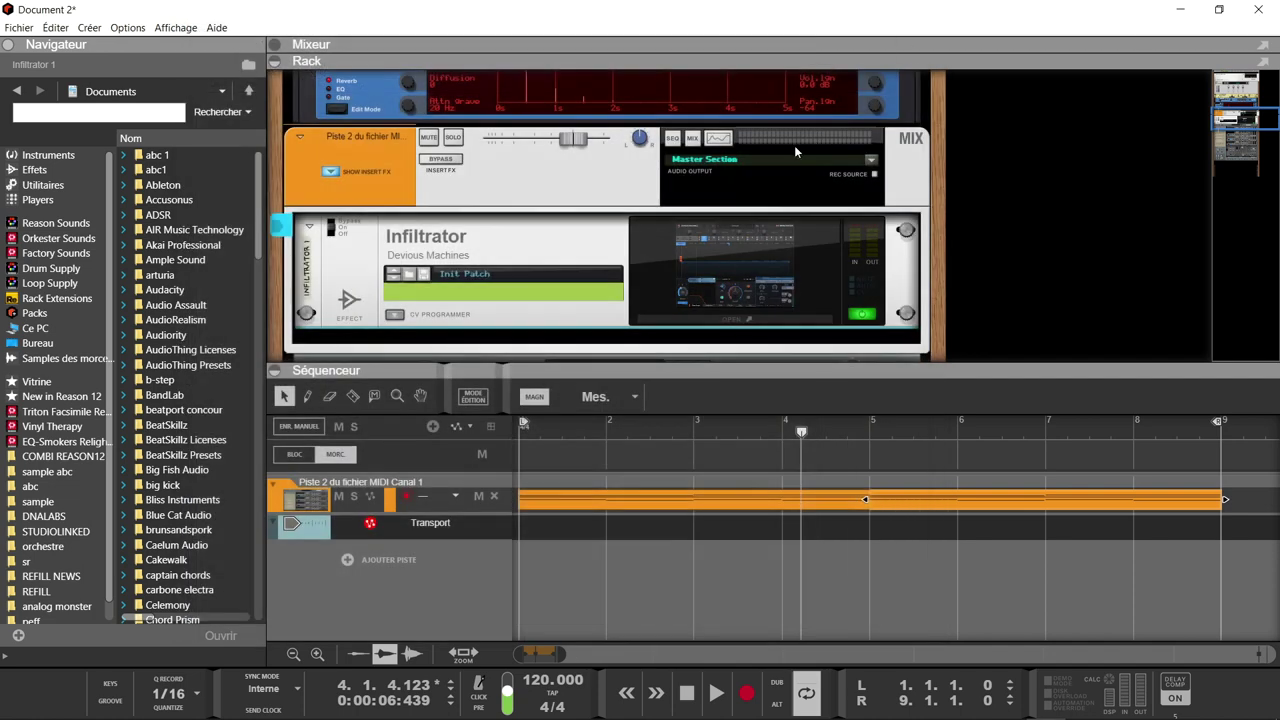
{"action": "left_click", "coordinate": [585, 254]}
{"action": "right_click", "coordinate": [583, 254]}
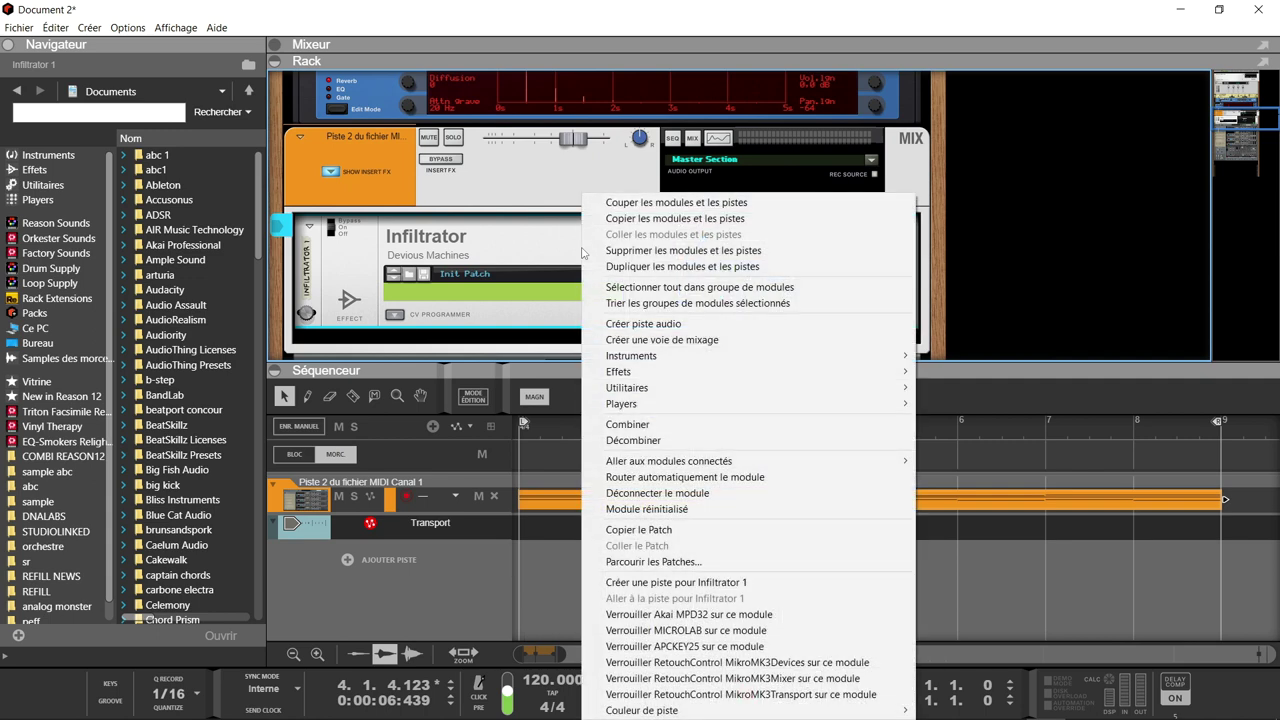
{"action": "left_click", "coordinate": [695, 584]}
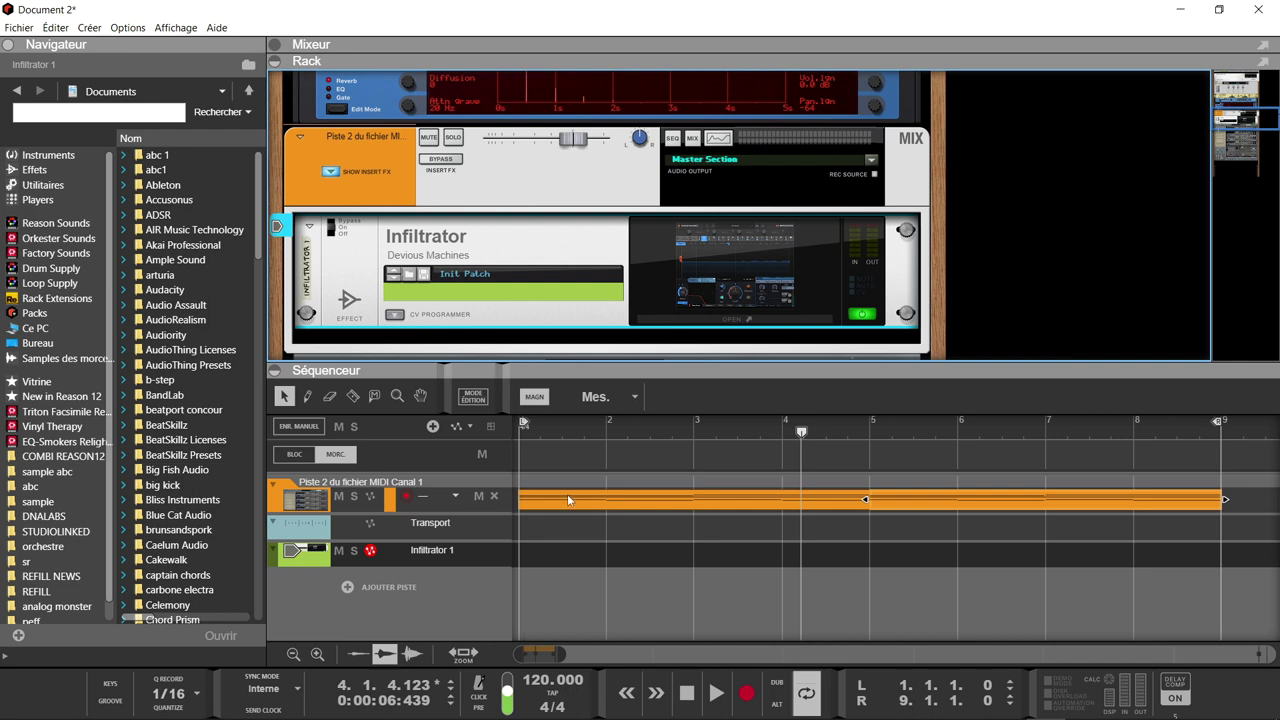
Step: Add a new note lane to the Infiltrator 1 track and reopen the Infiltrator plugin window
{"action": "right_click", "coordinate": [486, 552]}
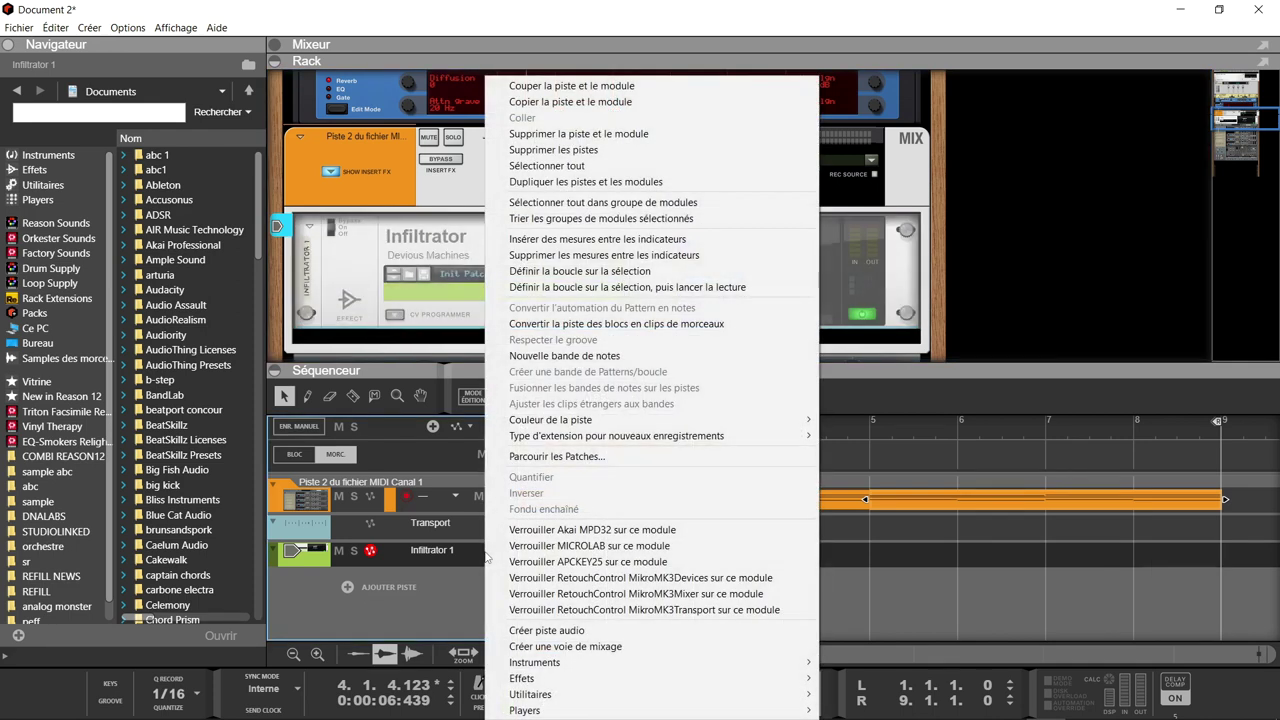
{"action": "left_click", "coordinate": [589, 360]}
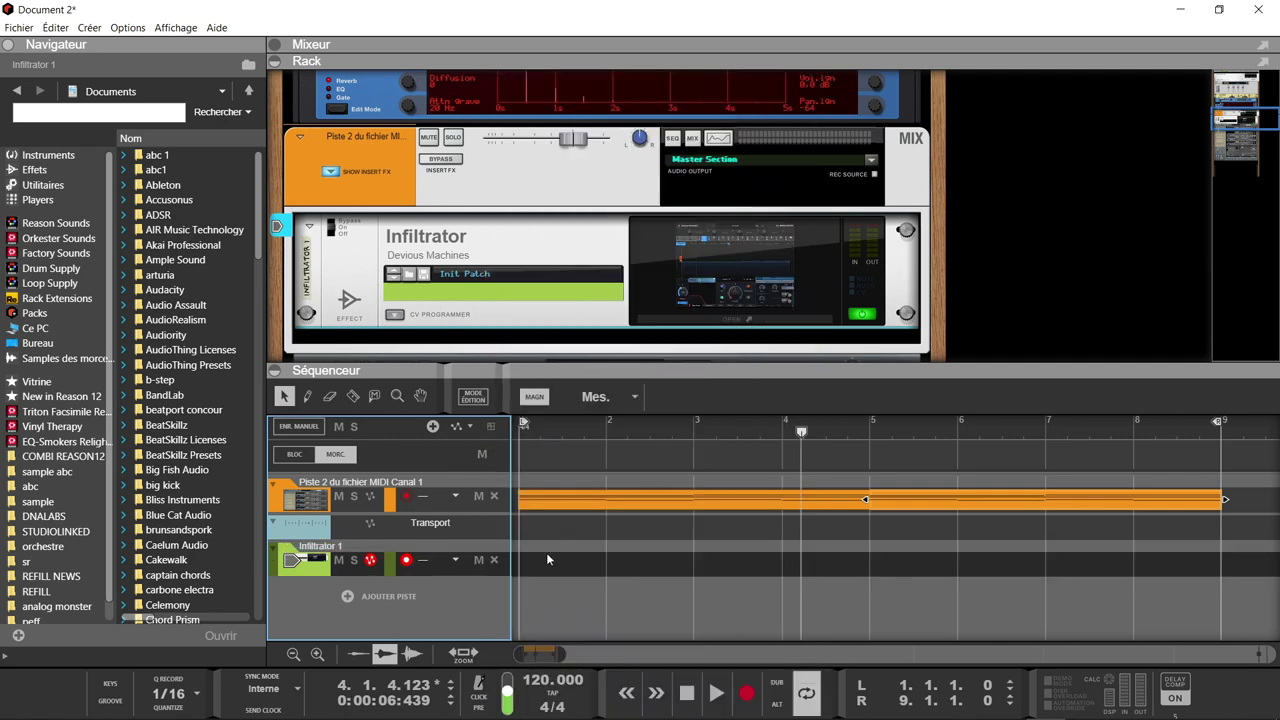
{"action": "left_click", "coordinate": [652, 293]}
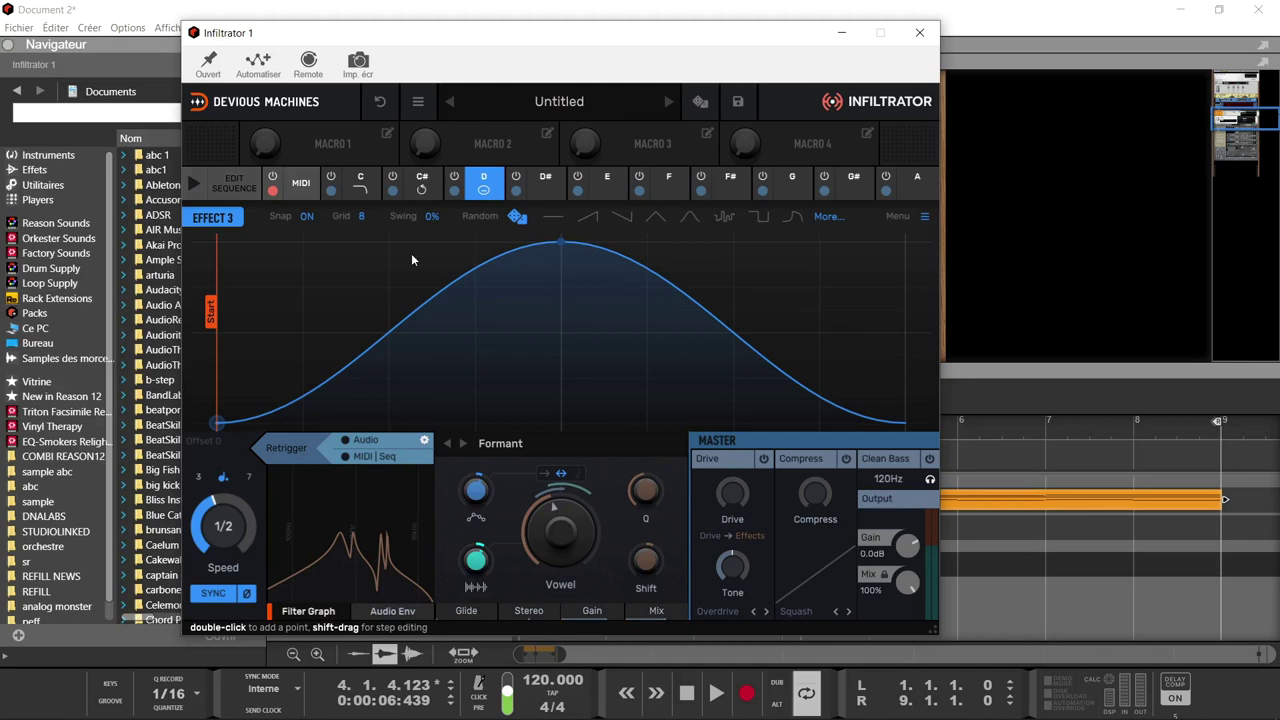
Step: Show effect 1, the Ladder LP filter assigned to note C, and start playback to audition it over MIDI
{"action": "left_click", "coordinate": [331, 190]}
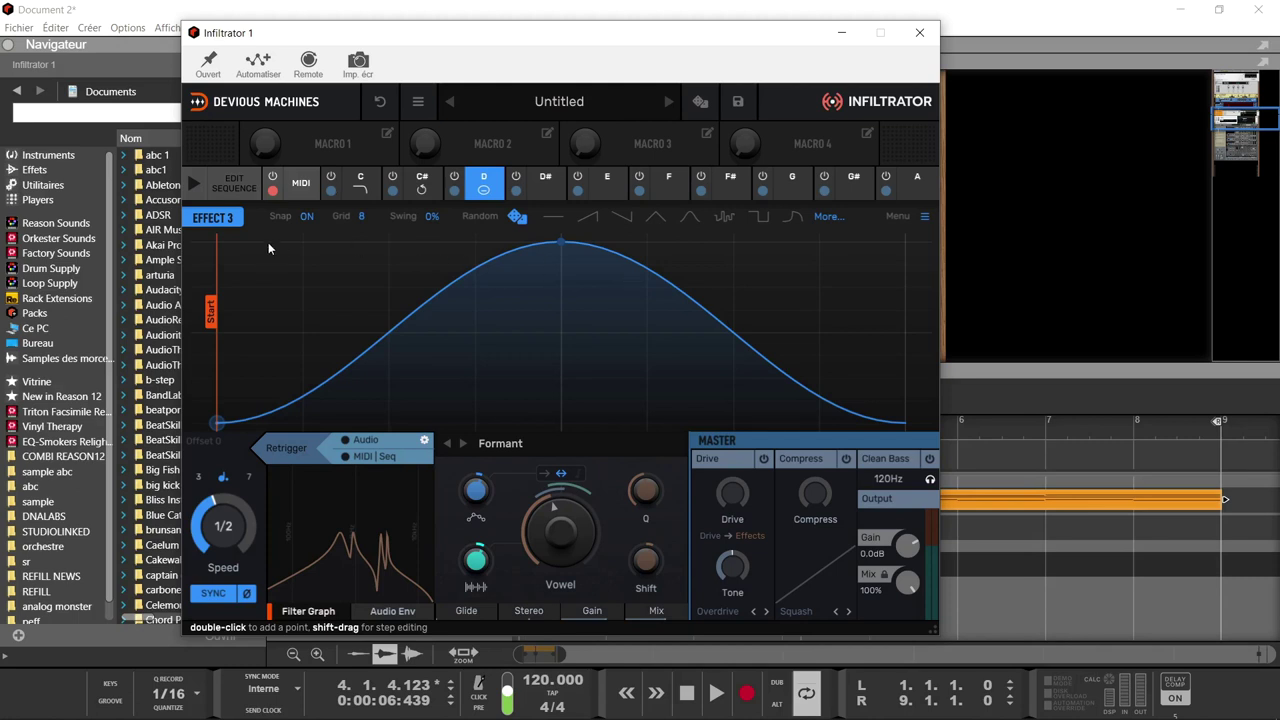
{"action": "left_click", "coordinate": [367, 195]}
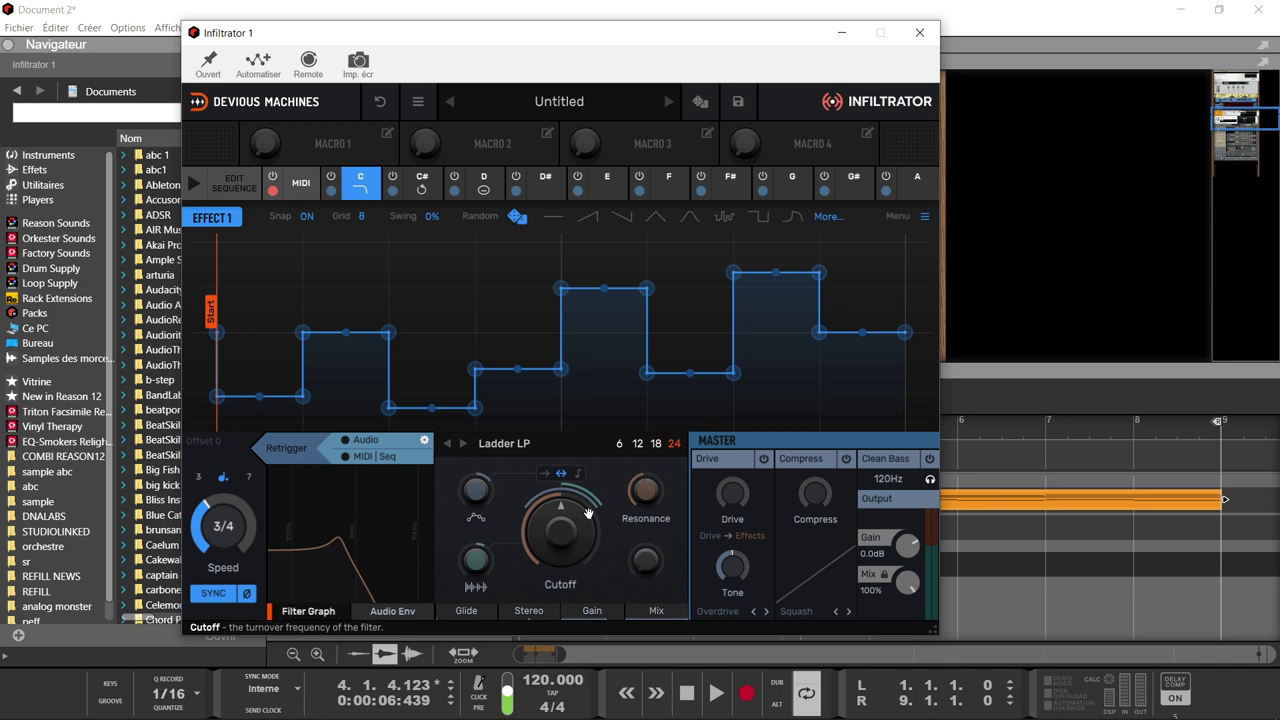
{"action": "key", "text": "space"}
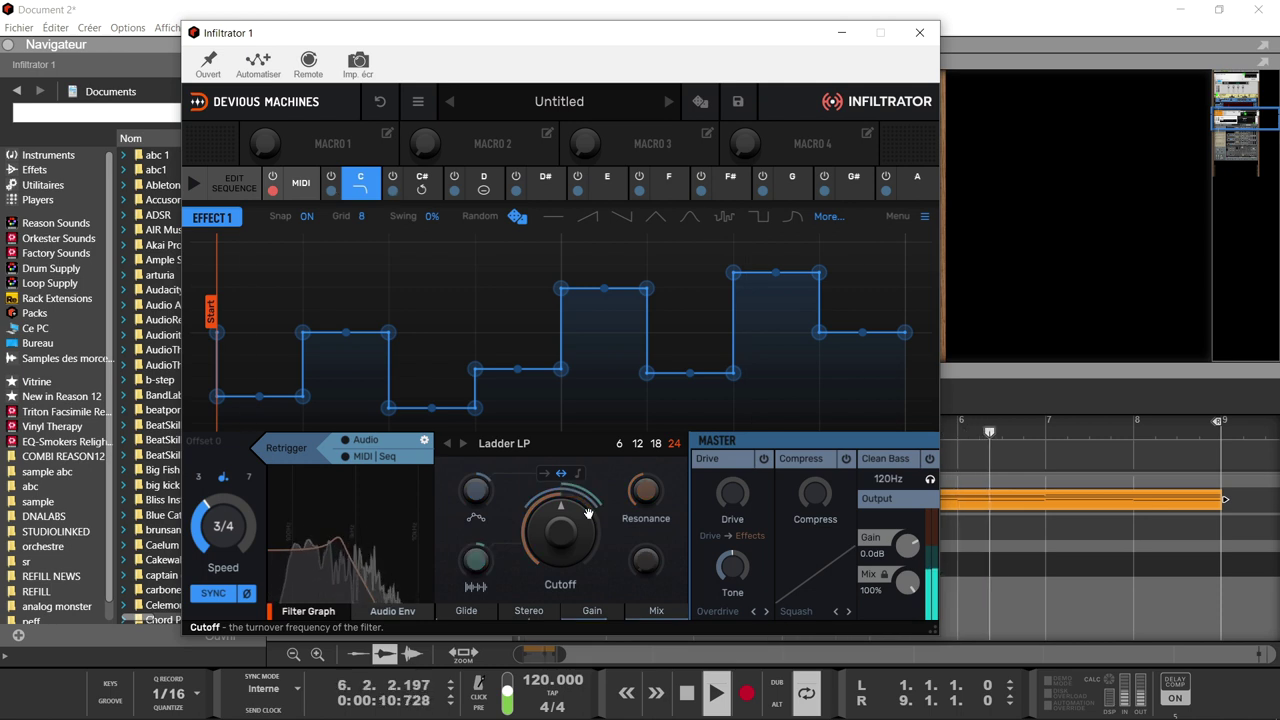
Step: Raise the envelope amount of the Looper on note C#, set its speed to 3/4, and try a random stepped envelope before flattening it
{"action": "left_click", "coordinate": [422, 192]}
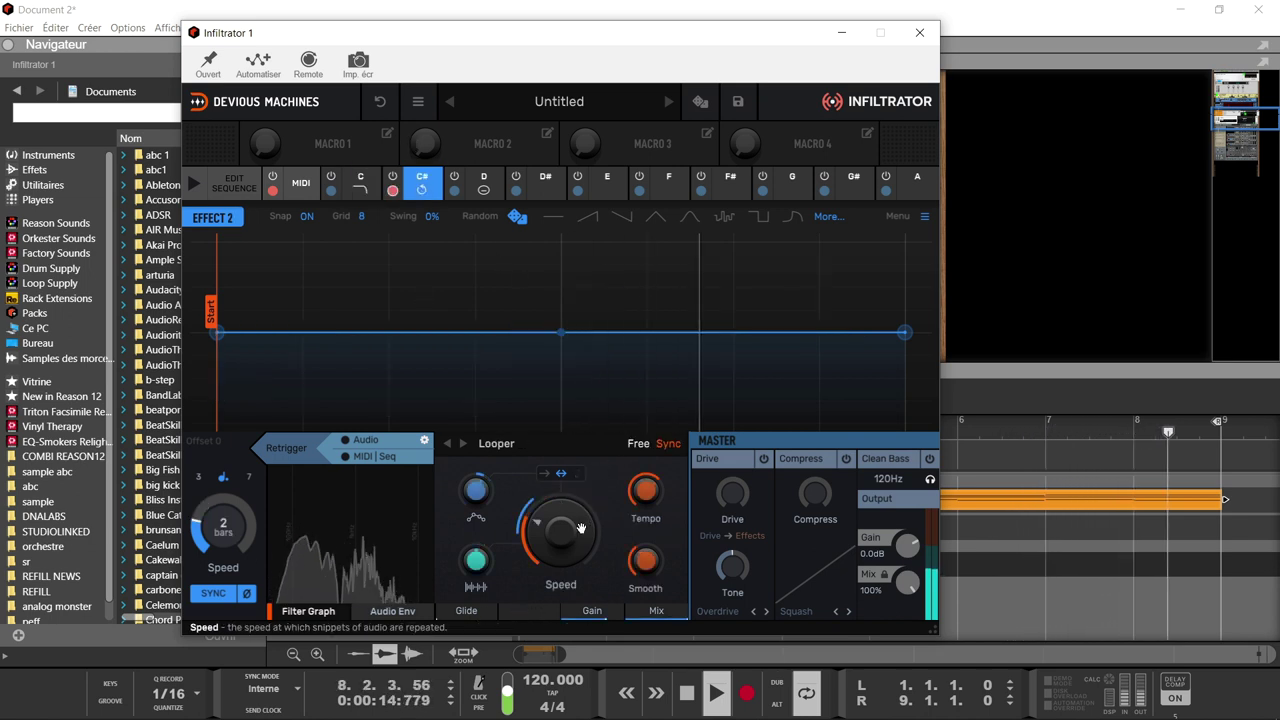
{"action": "left_click_drag", "start_coordinate": [580, 528], "coordinate": [585, 283]}
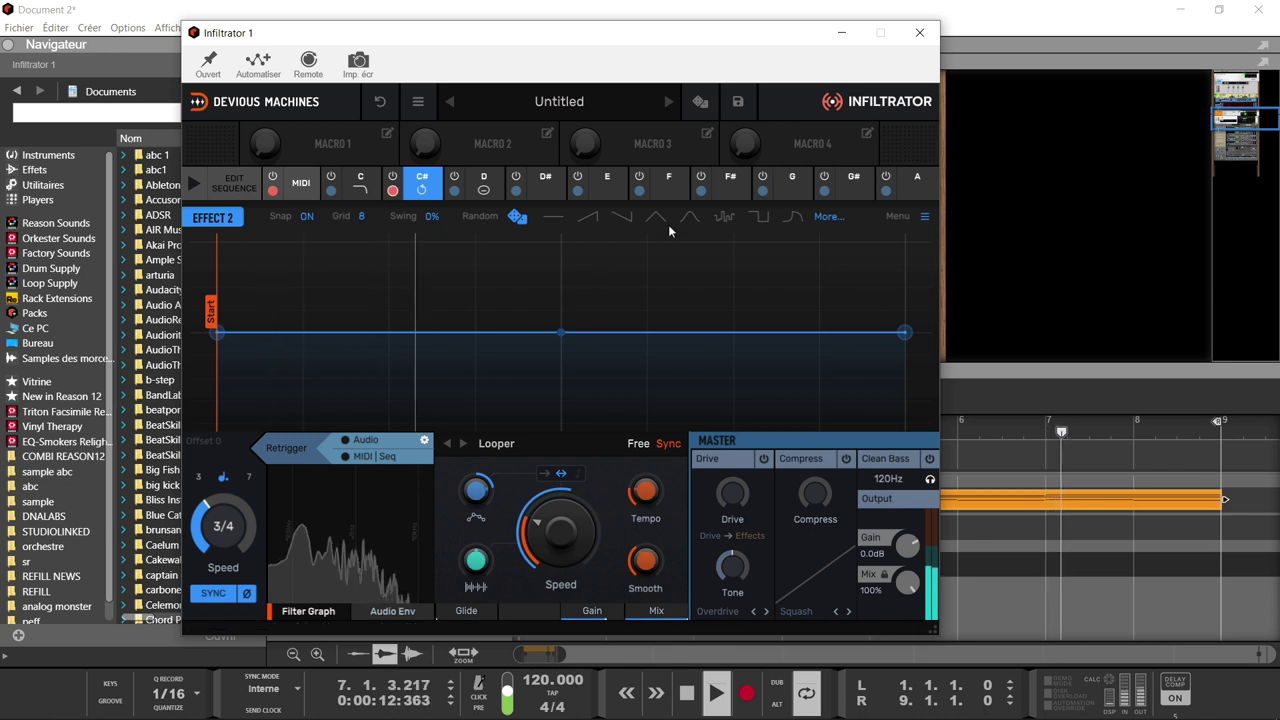
{"action": "left_click", "coordinate": [729, 219]}
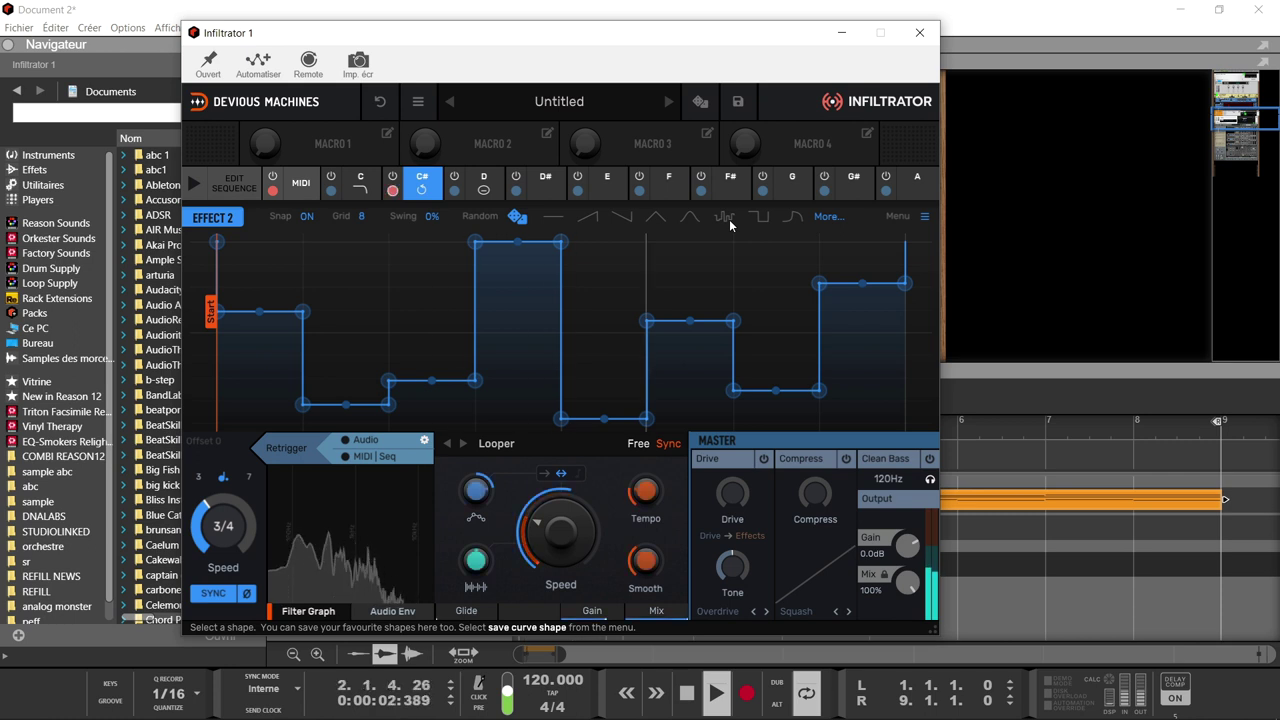
{"action": "left_click", "coordinate": [557, 219]}
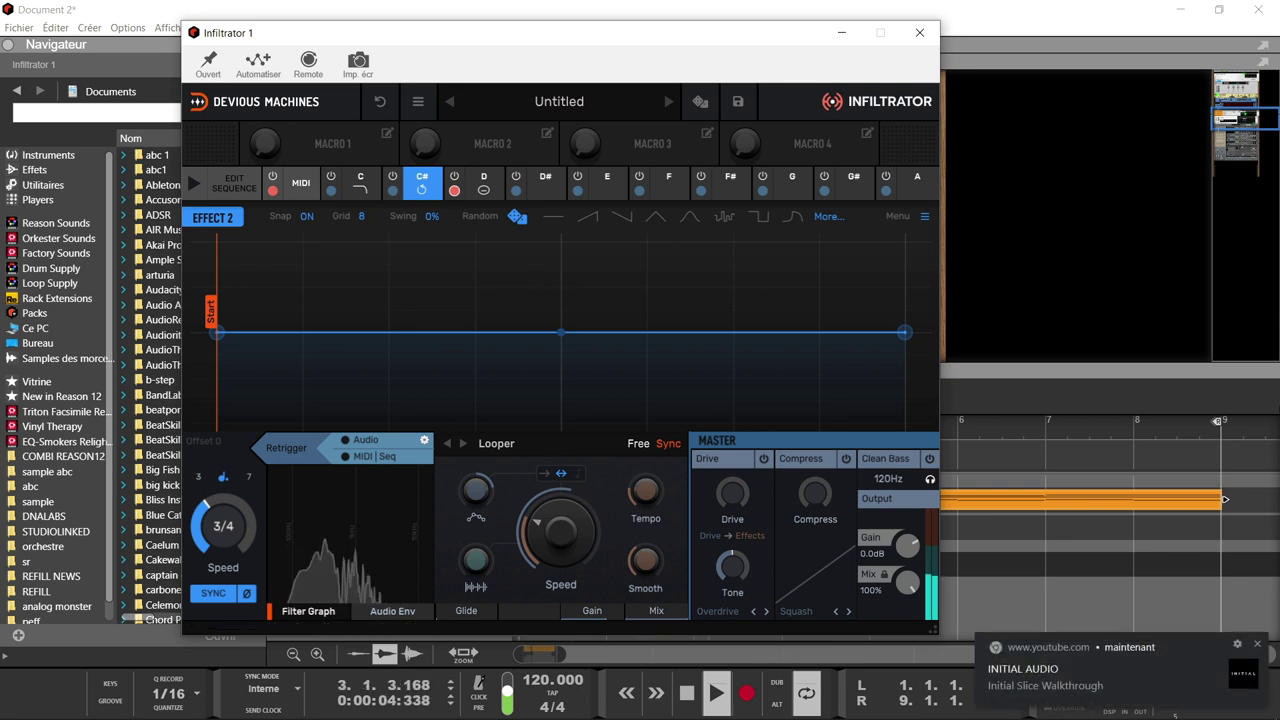
Step: Lower the peak of the Formant's envelope on note D to just above the midline, and dismiss the YouTube notification
{"action": "left_click", "coordinate": [504, 190]}
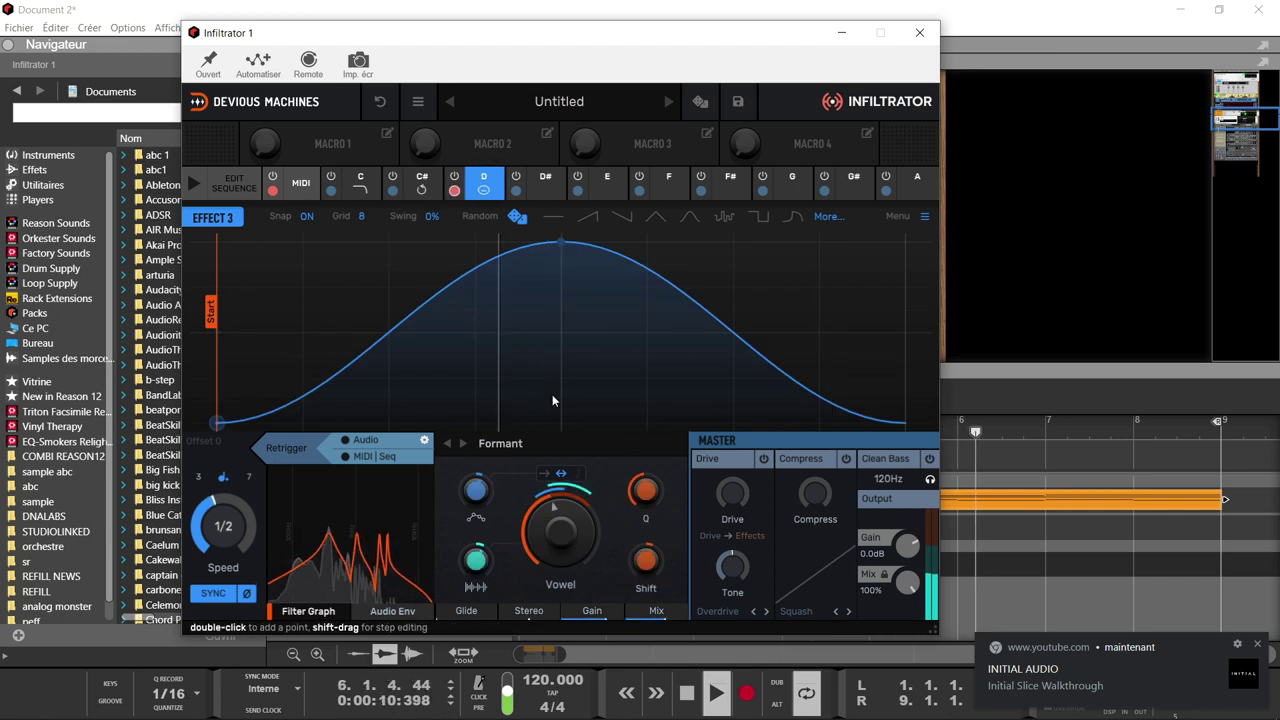
{"action": "left_click_drag", "start_coordinate": [551, 244], "coordinate": [561, 349]}
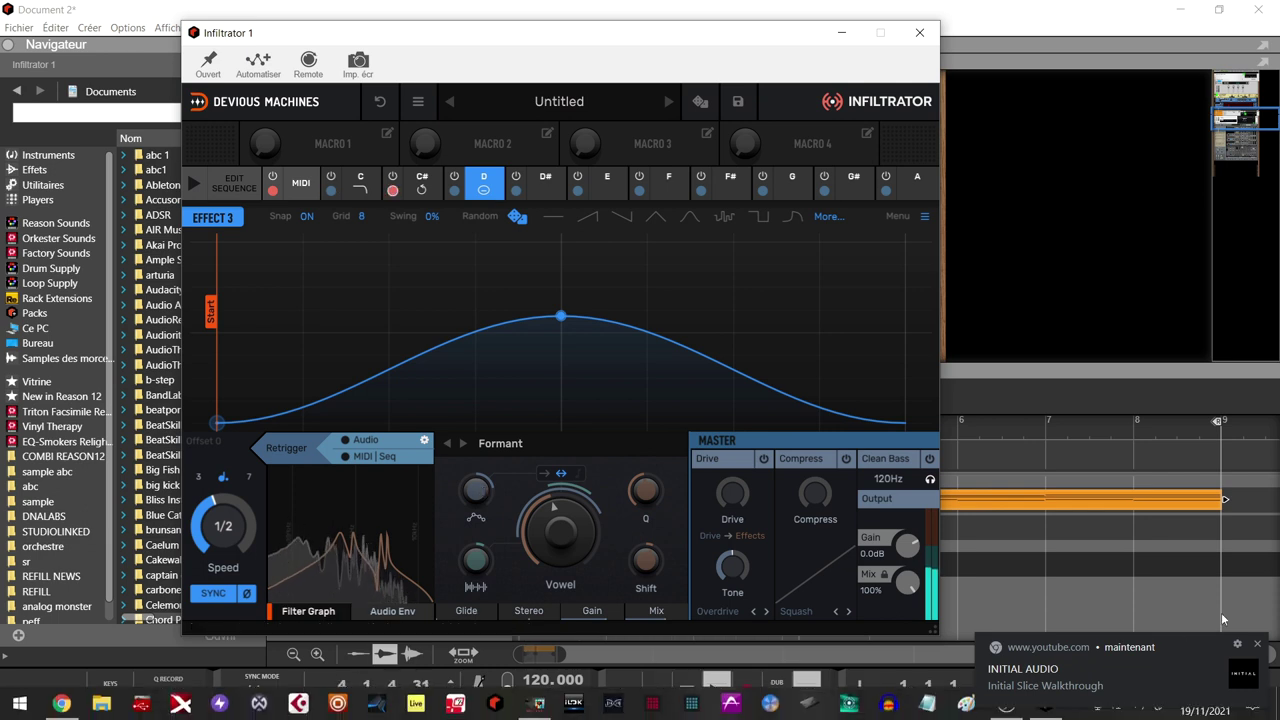
{"action": "left_click", "coordinate": [1257, 645]}
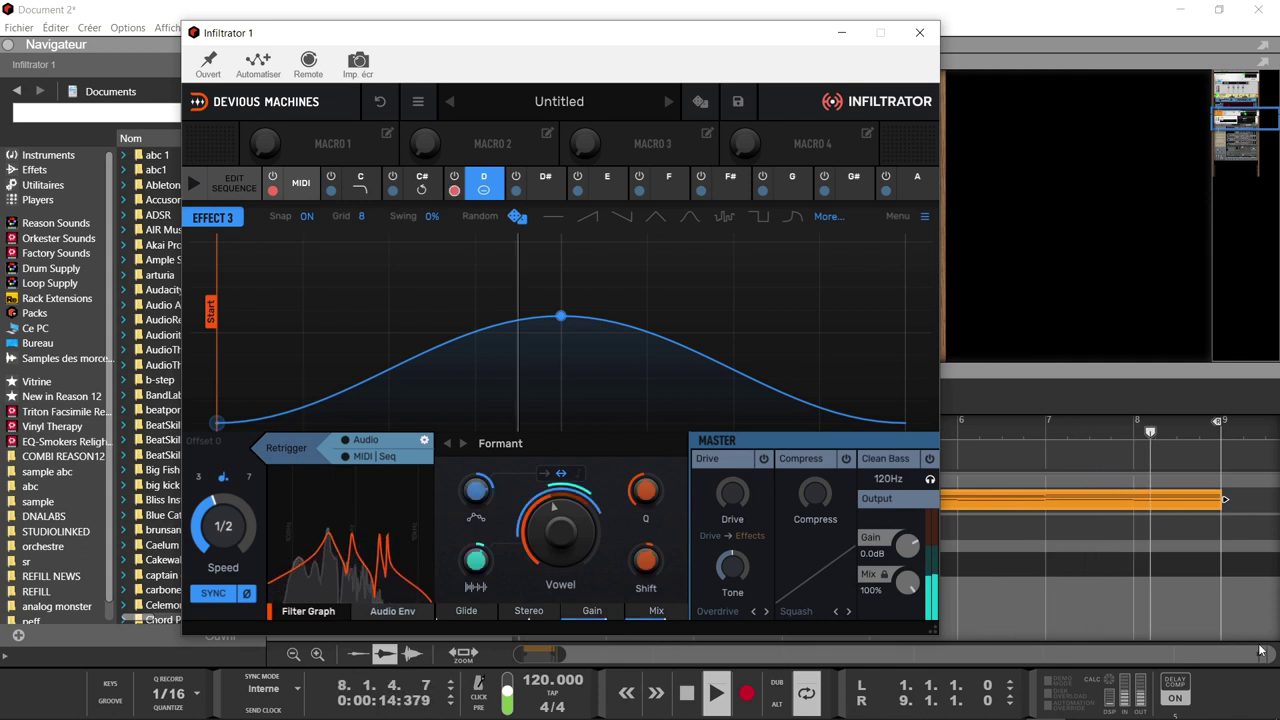
Step: Stop playback, close the Infiltrator window, and record effect-triggering MIDI notes on the Infiltrator 1 track across the eight-bar loop
{"action": "key", "text": "space"}
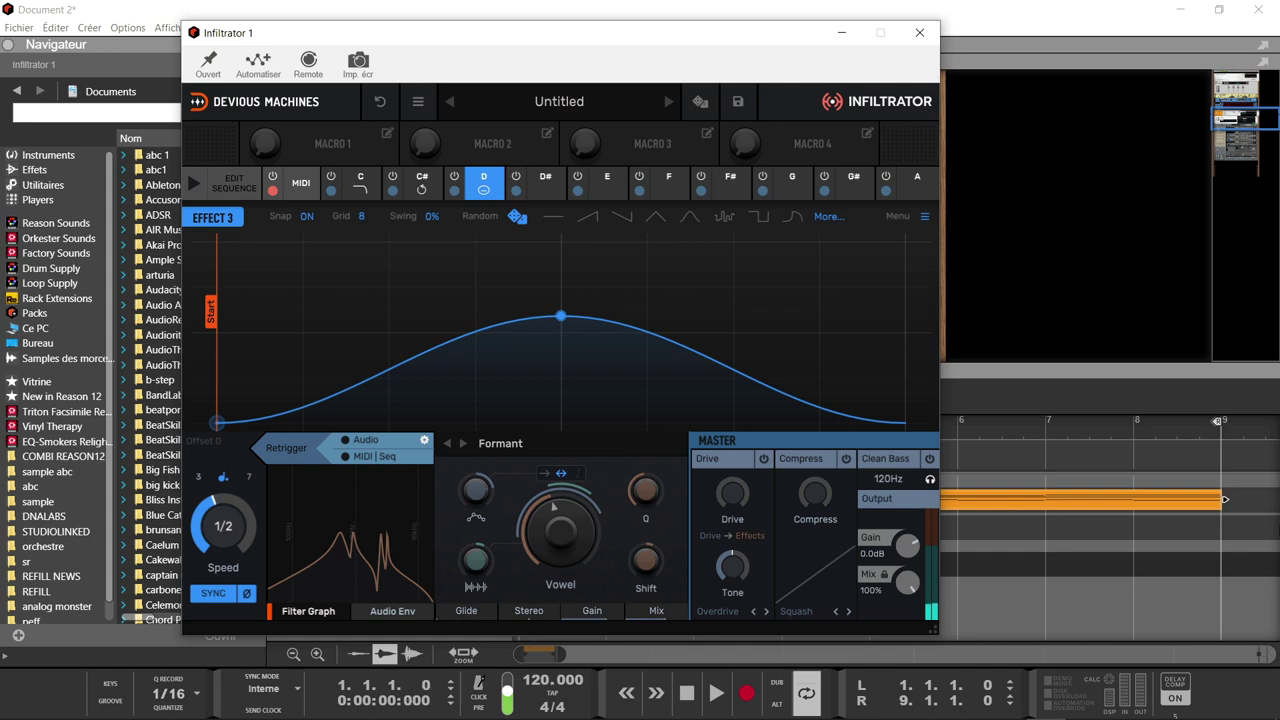
{"action": "left_click", "coordinate": [918, 34]}
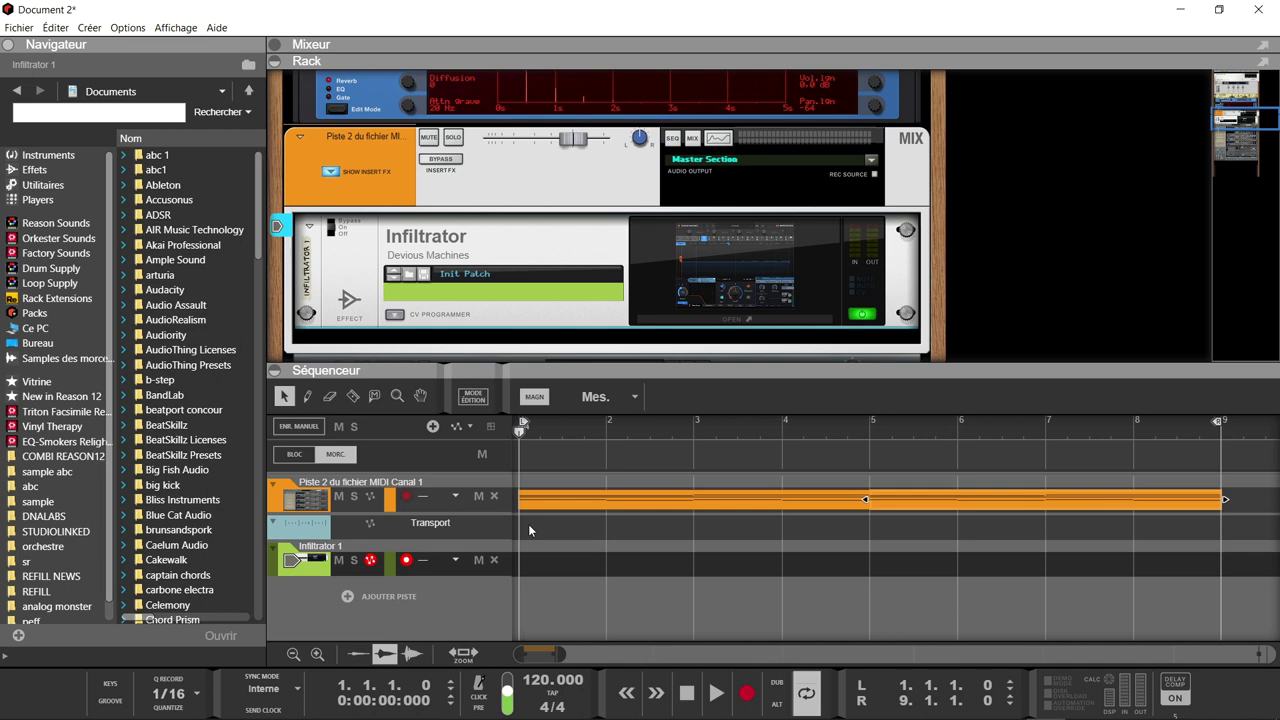
{"action": "key", "text": "ctrl+Return"}
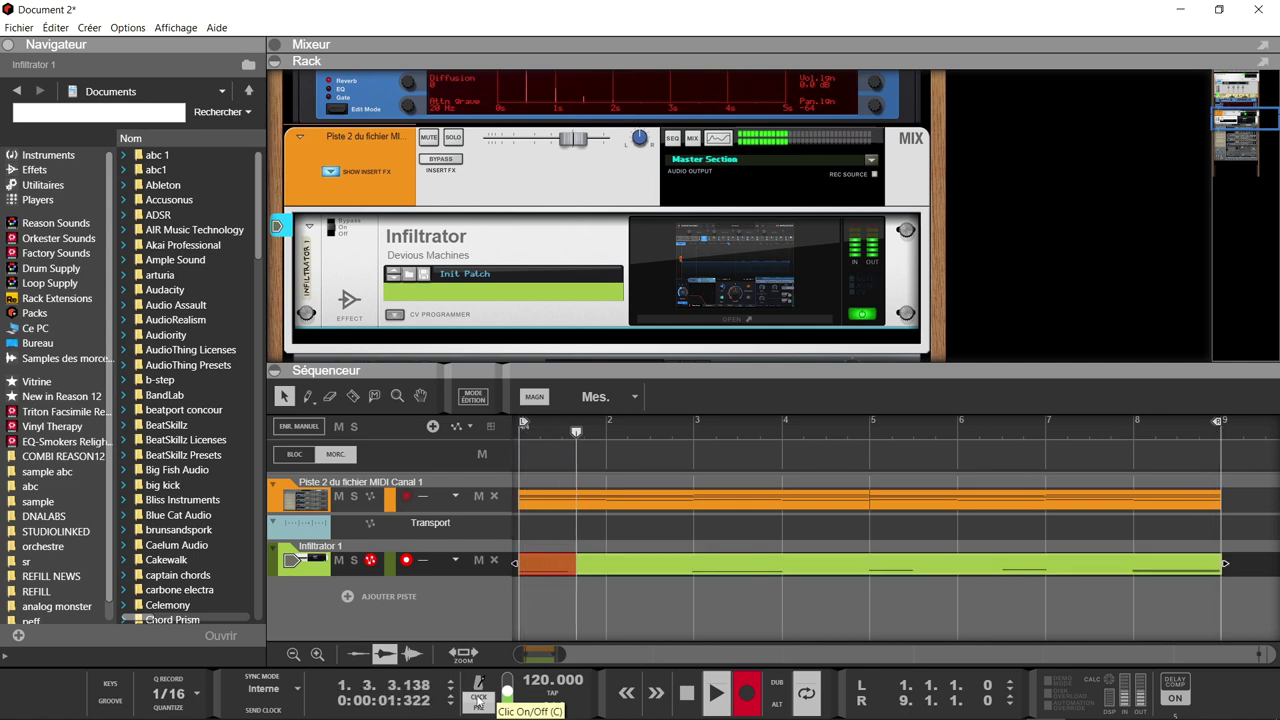
{"action": "key", "text": "ctrl+Return"}
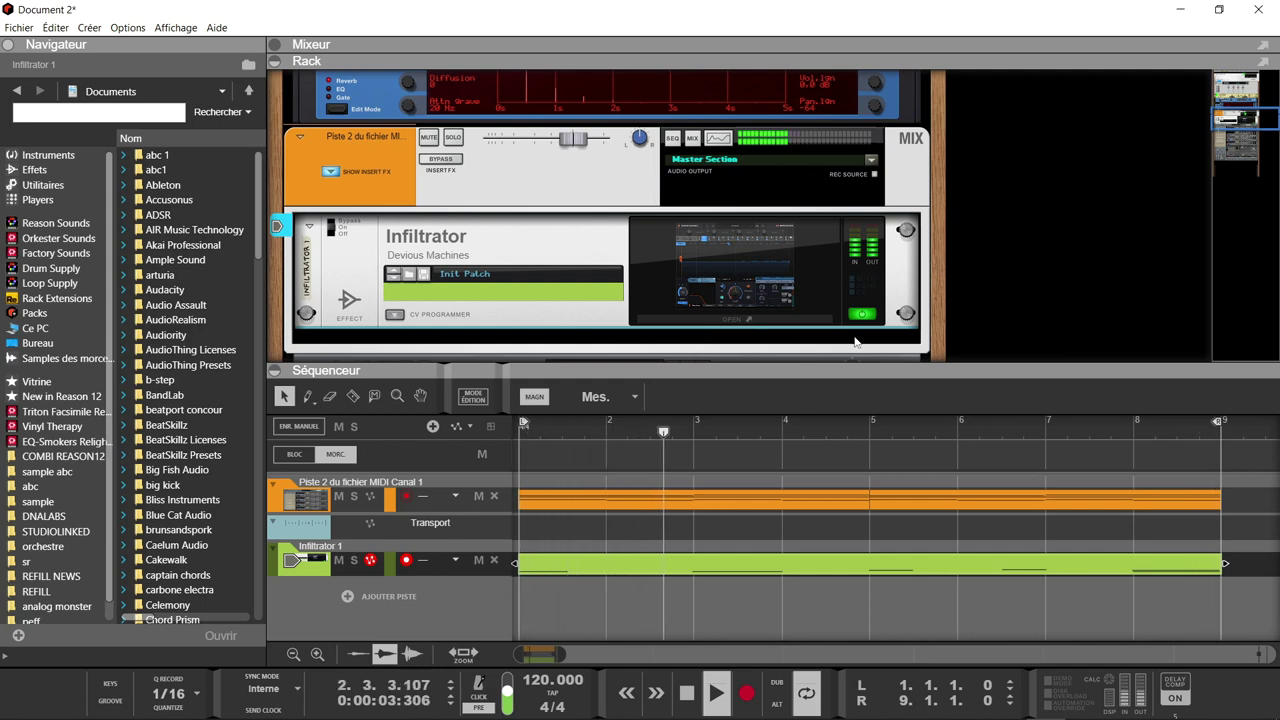
Step: Reopen the Infiltrator window during playback to check how the recorded notes trigger the effects, then stop
{"action": "left_click", "coordinate": [727, 312]}
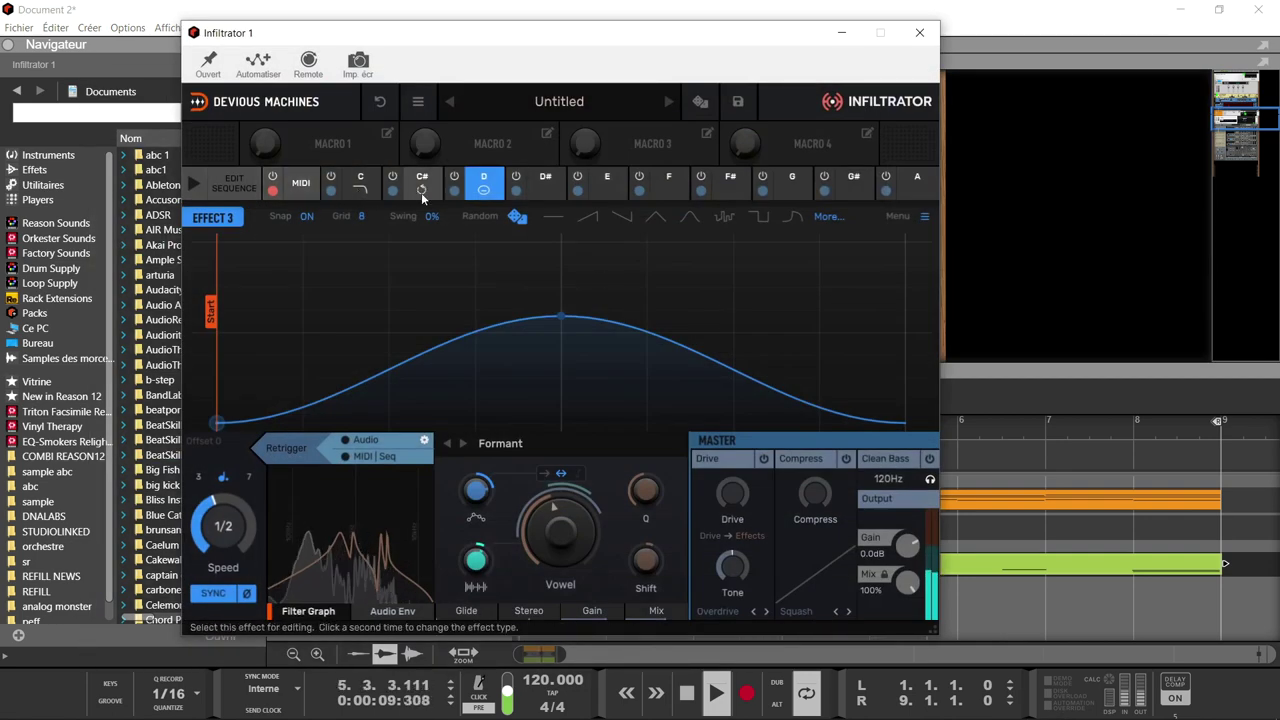
{"action": "key", "text": "space"}
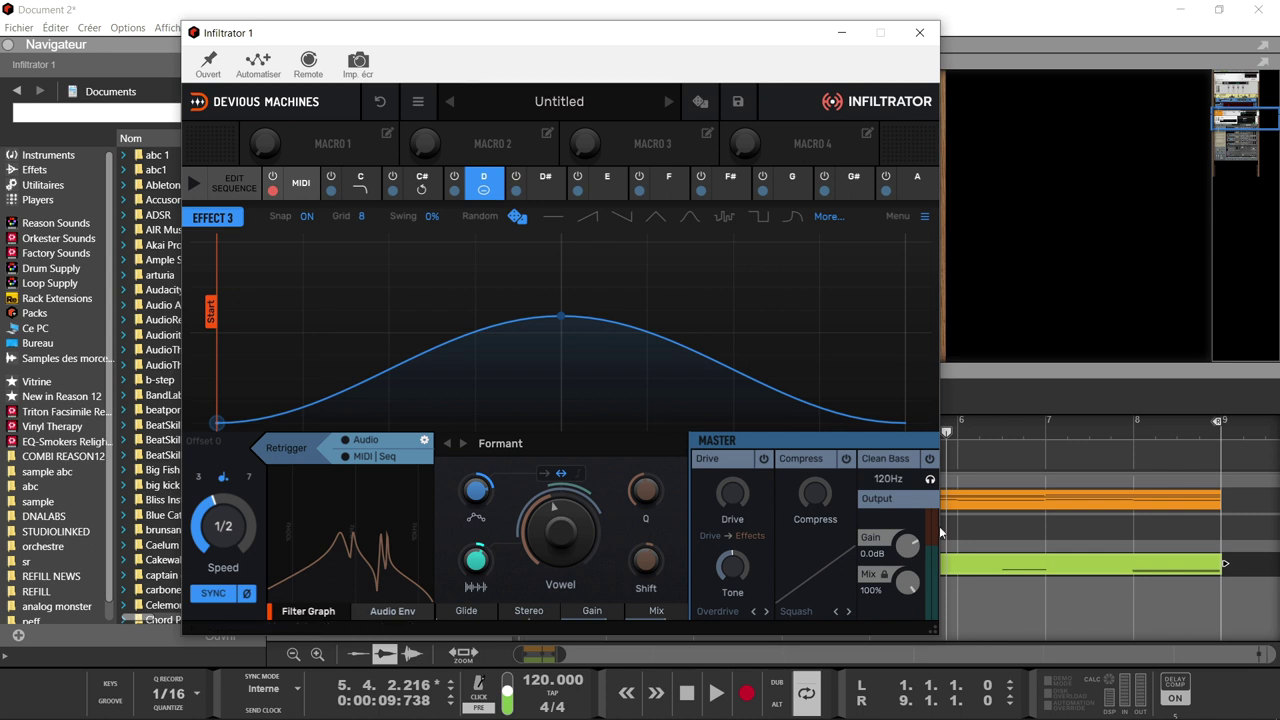
{"action": "left_click", "coordinate": [958, 563]}
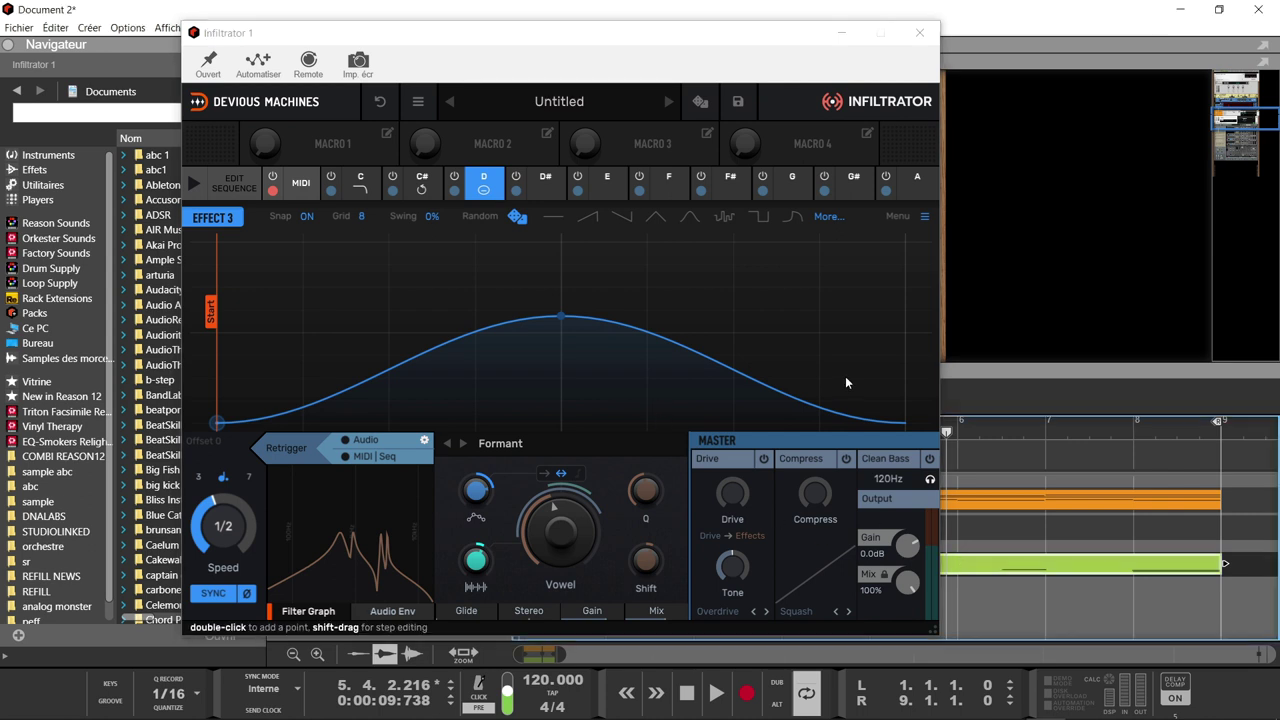
Step: Disable MIDI mode and program an eight-step sequence with LP on steps 1, 2, 7 and 8, Looper on 3–4, and Formant on 5–6
{"action": "left_click", "coordinate": [294, 184]}
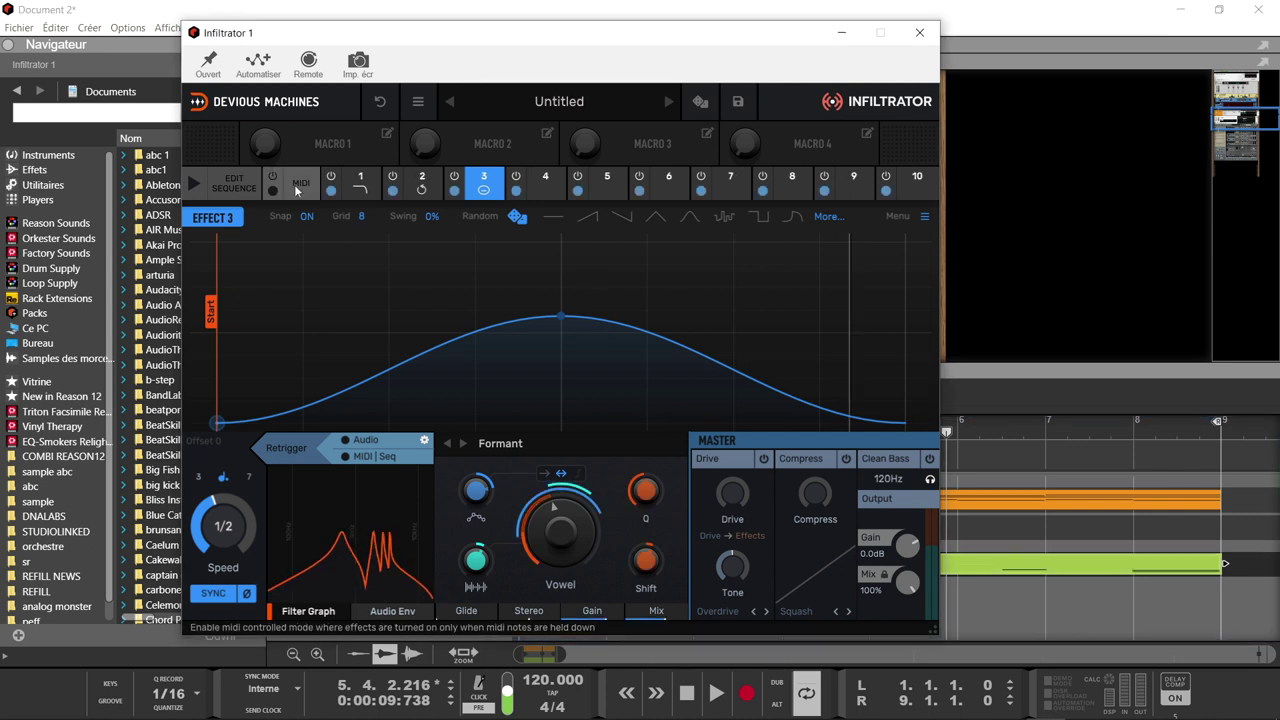
{"action": "left_click", "coordinate": [213, 189]}
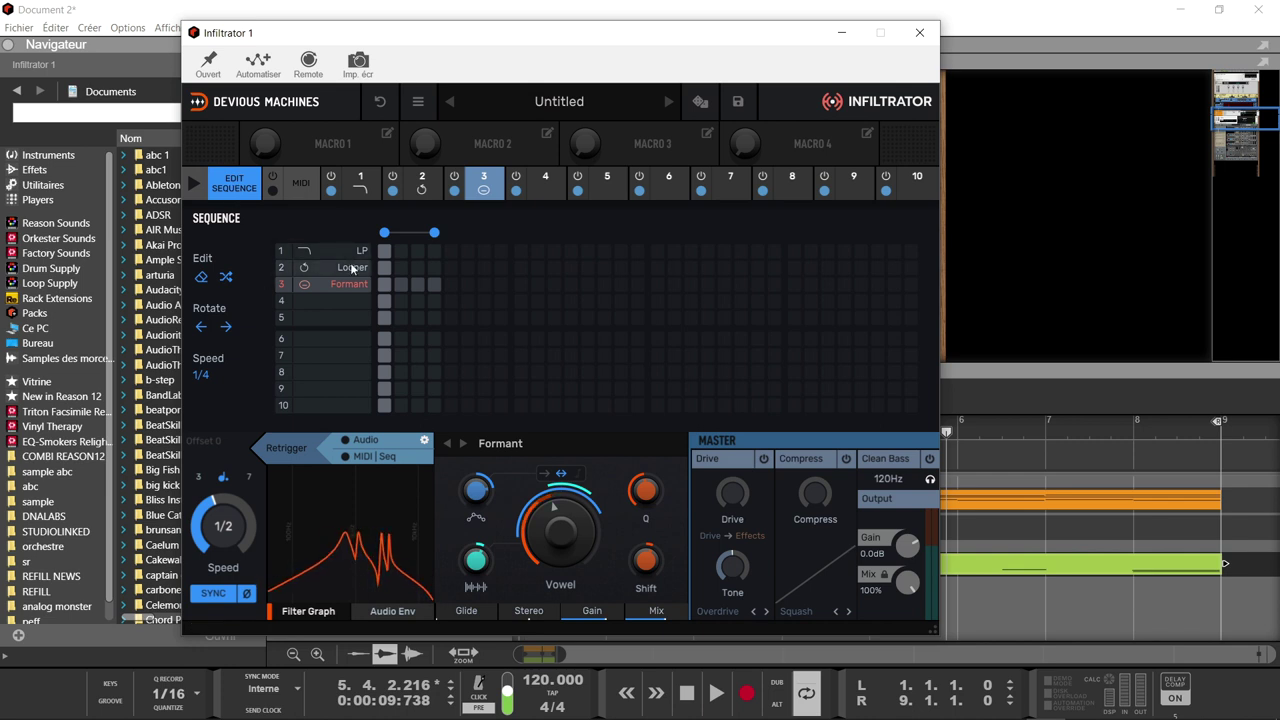
{"action": "left_click_drag", "start_coordinate": [435, 234], "coordinate": [508, 231]}
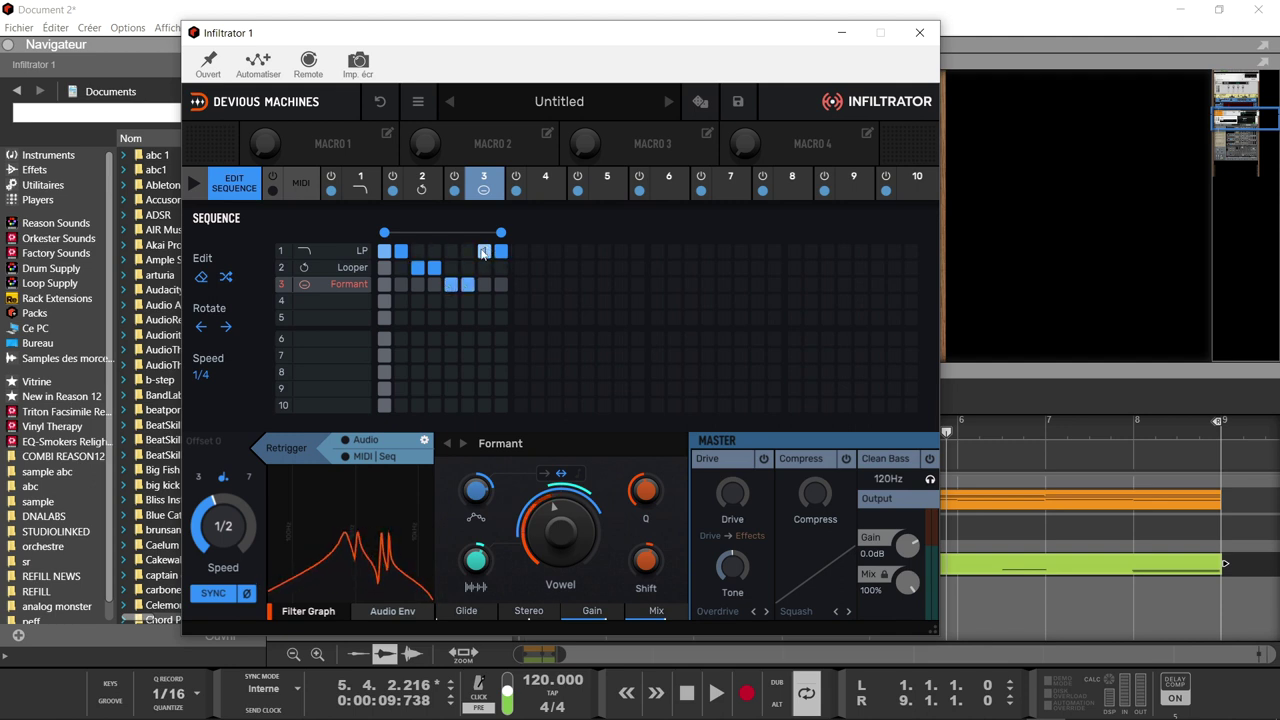
Step: Turn on the effect sequencer and play the song to audition the eight-step pattern
{"action": "left_click", "coordinate": [190, 184]}
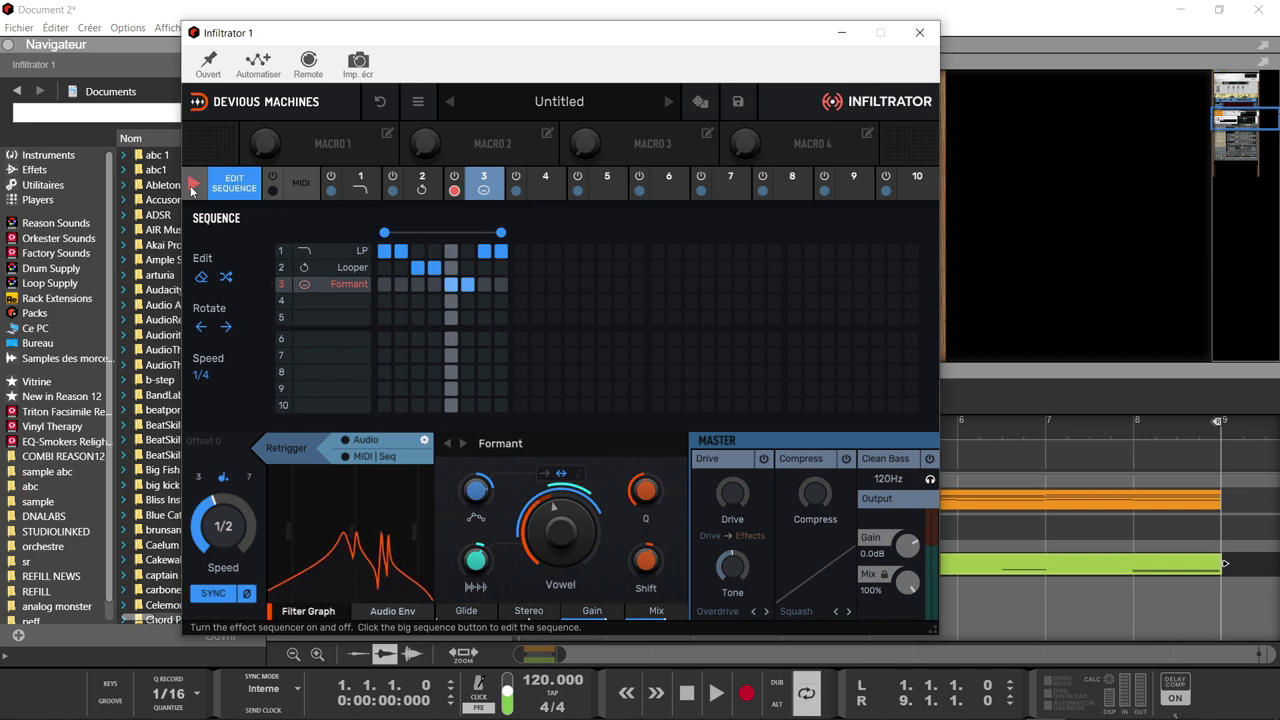
{"action": "key", "text": "space"}
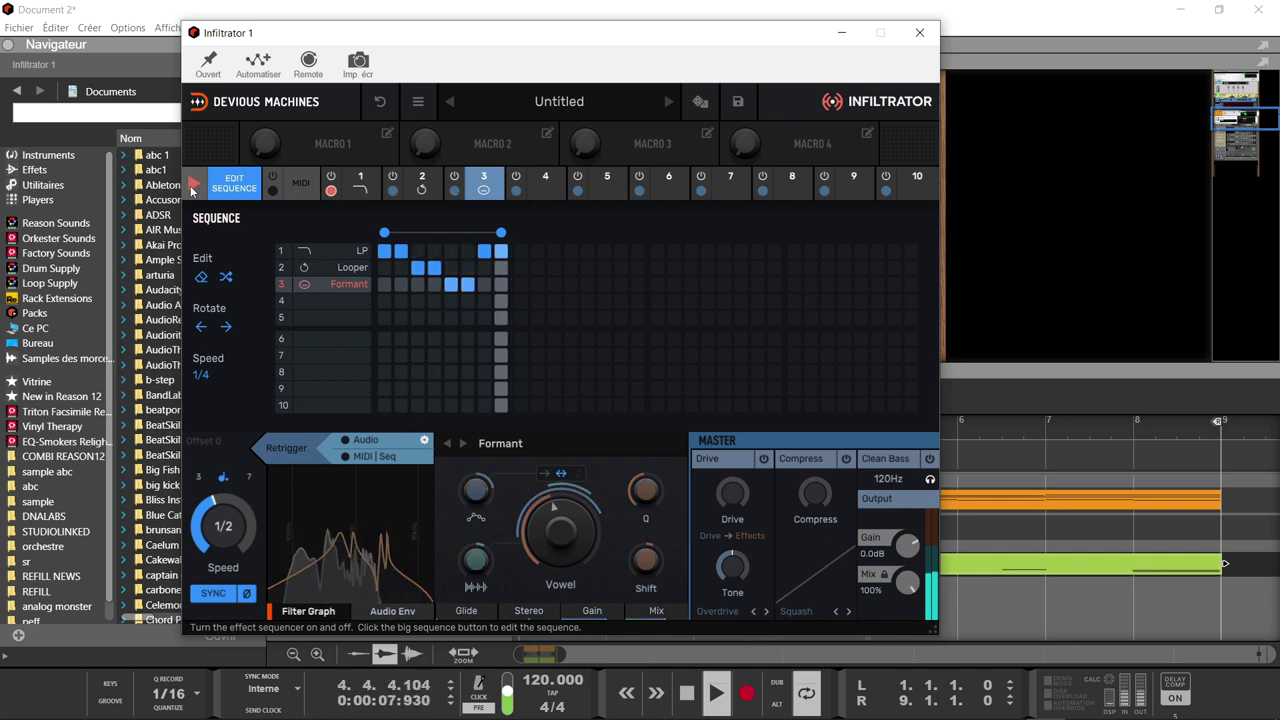
{"action": "left_click", "coordinate": [467, 268]}
{"action": "left_click", "coordinate": [467, 284]}
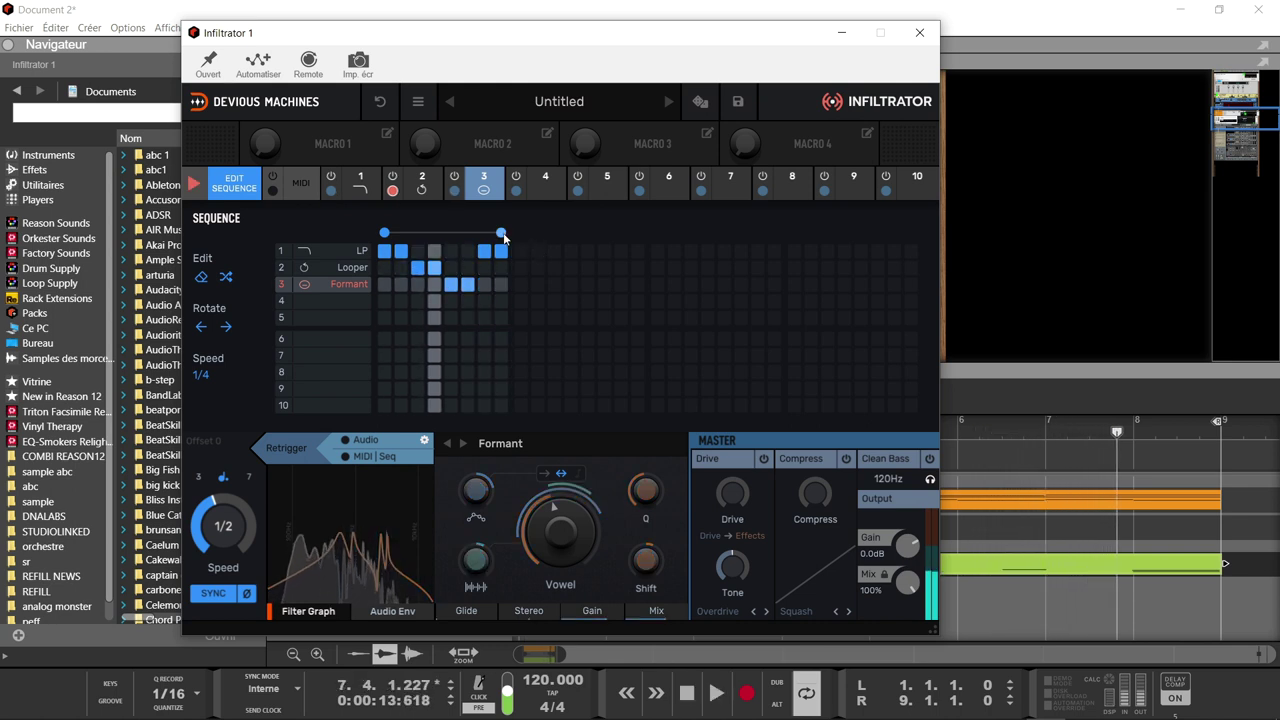
Step: Extend the sequence to 16 steps, adding LP on 9–12, Looper on 9–10 and 13–16, and Formant on 11–12, and audition it
{"action": "left_click_drag", "start_coordinate": [501, 232], "coordinate": [638, 232]}
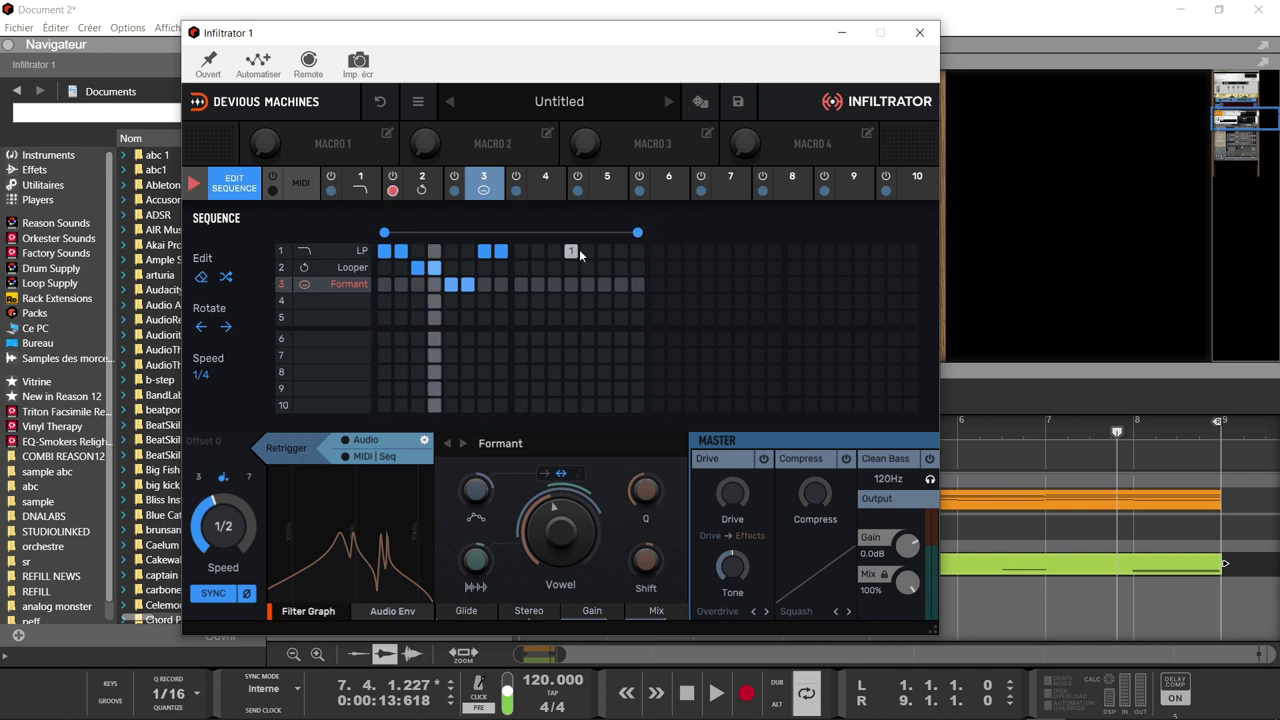
{"action": "left_click", "coordinate": [521, 251]}
{"action": "left_click", "coordinate": [538, 251]}
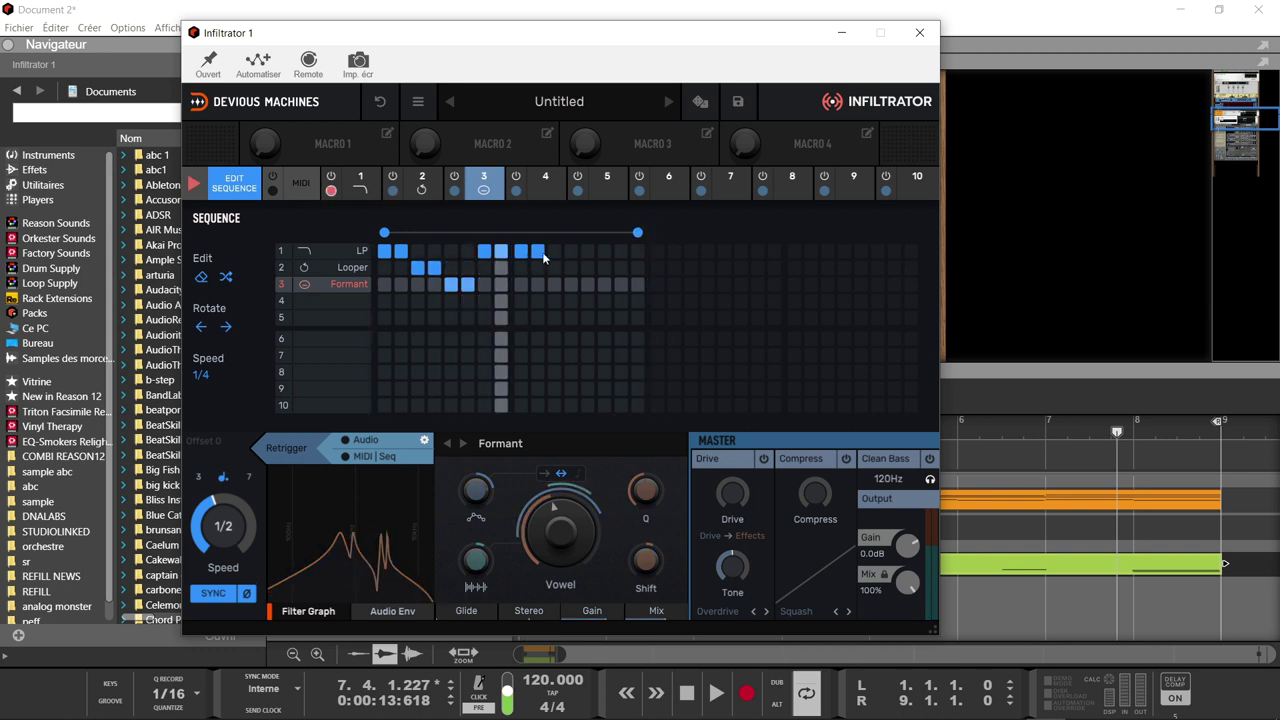
{"action": "left_click", "coordinate": [520, 268]}
{"action": "left_click", "coordinate": [538, 268]}
{"action": "left_click_drag", "start_coordinate": [554, 284], "coordinate": [588, 284]}
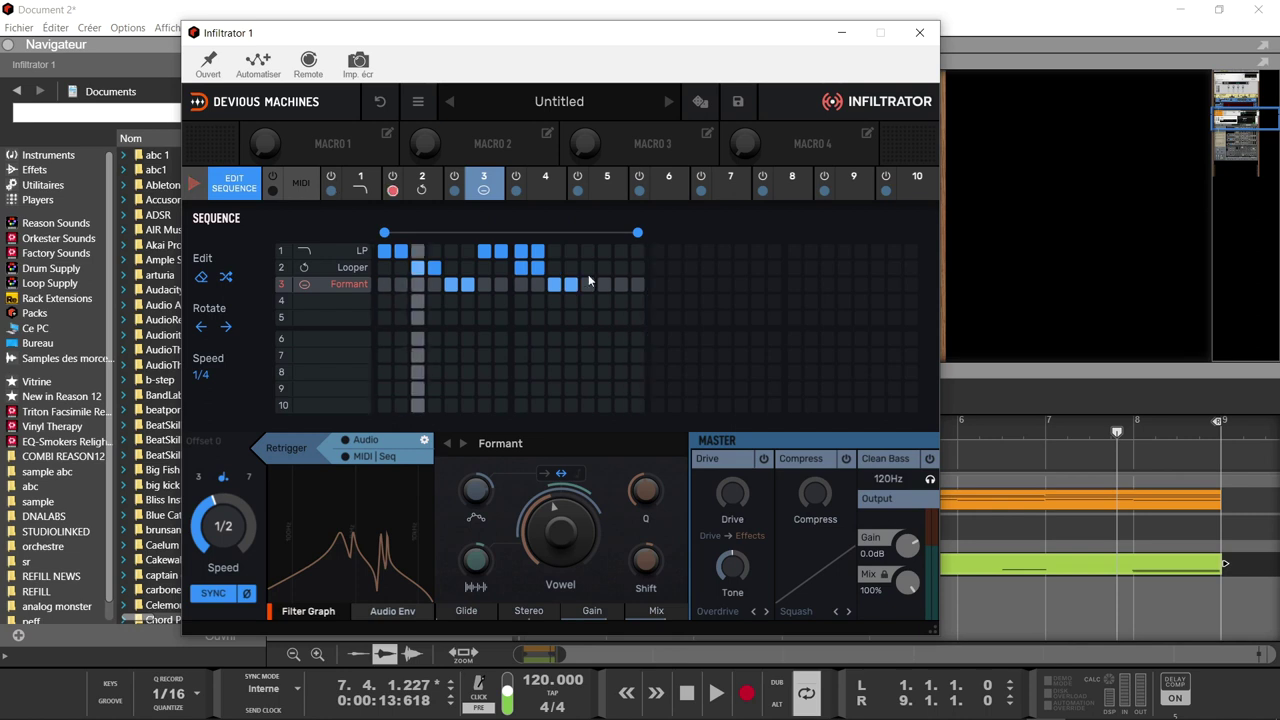
{"action": "mouse_move", "coordinate": [554, 251]}
{"action": "left_mouse_down"}
{"action": "mouse_move", "coordinate": [590, 277]}
{"action": "mouse_move", "coordinate": [638, 267]}
{"action": "left_mouse_up"}
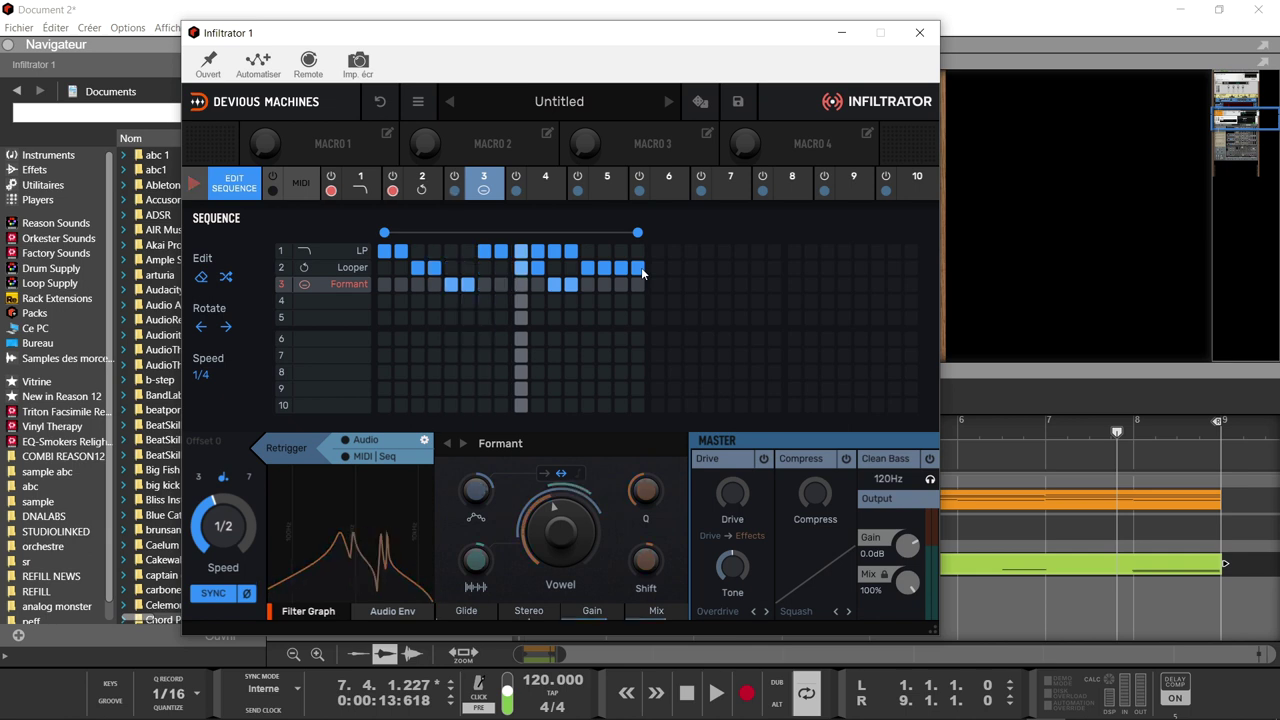
{"action": "key", "text": "space"}
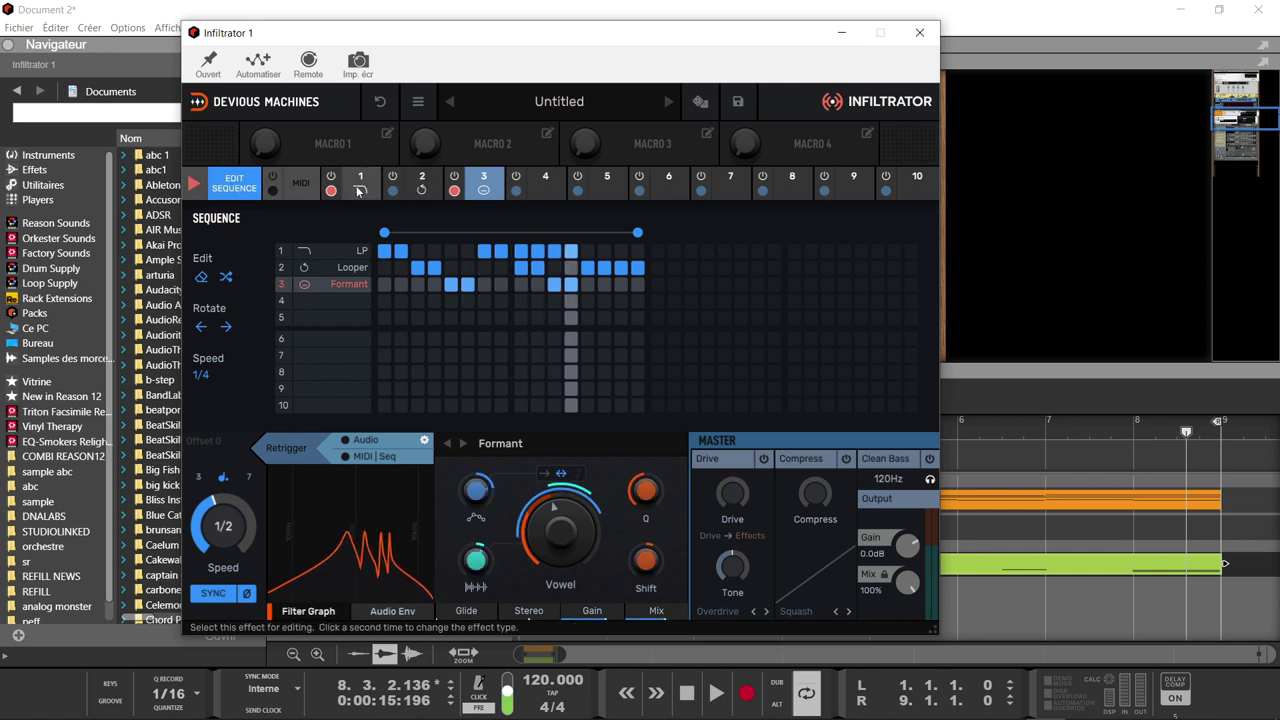
Step: Close the sequence editor to return to effect 3's envelope, and switch MIDI mode on and back off to leave the sequencer disabled
{"action": "left_click", "coordinate": [236, 186]}
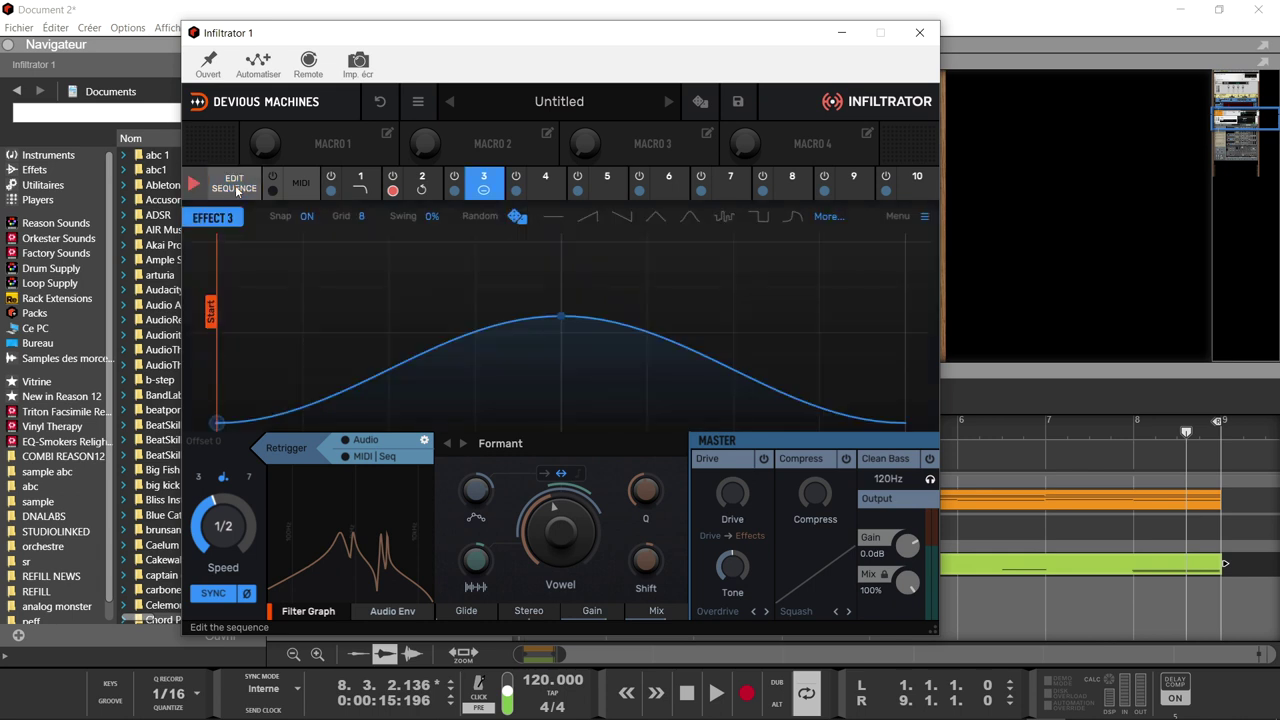
{"action": "left_click", "coordinate": [297, 186]}
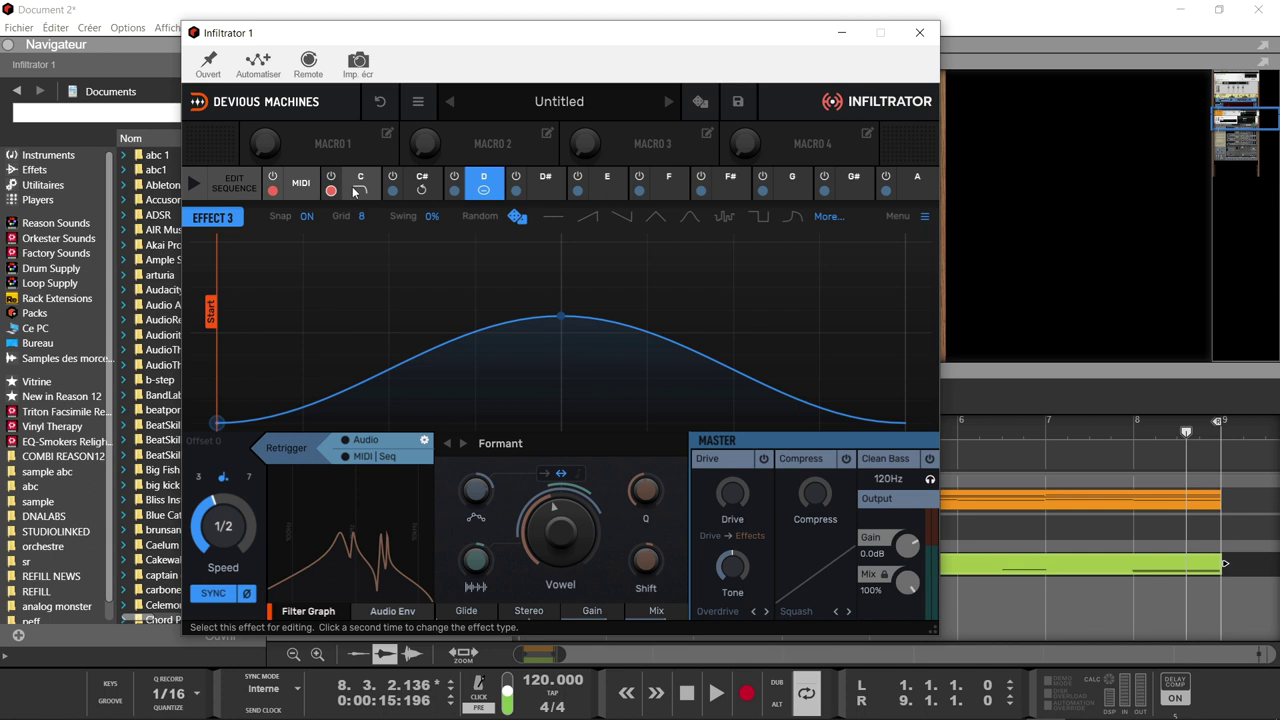
{"action": "left_click", "coordinate": [299, 187]}
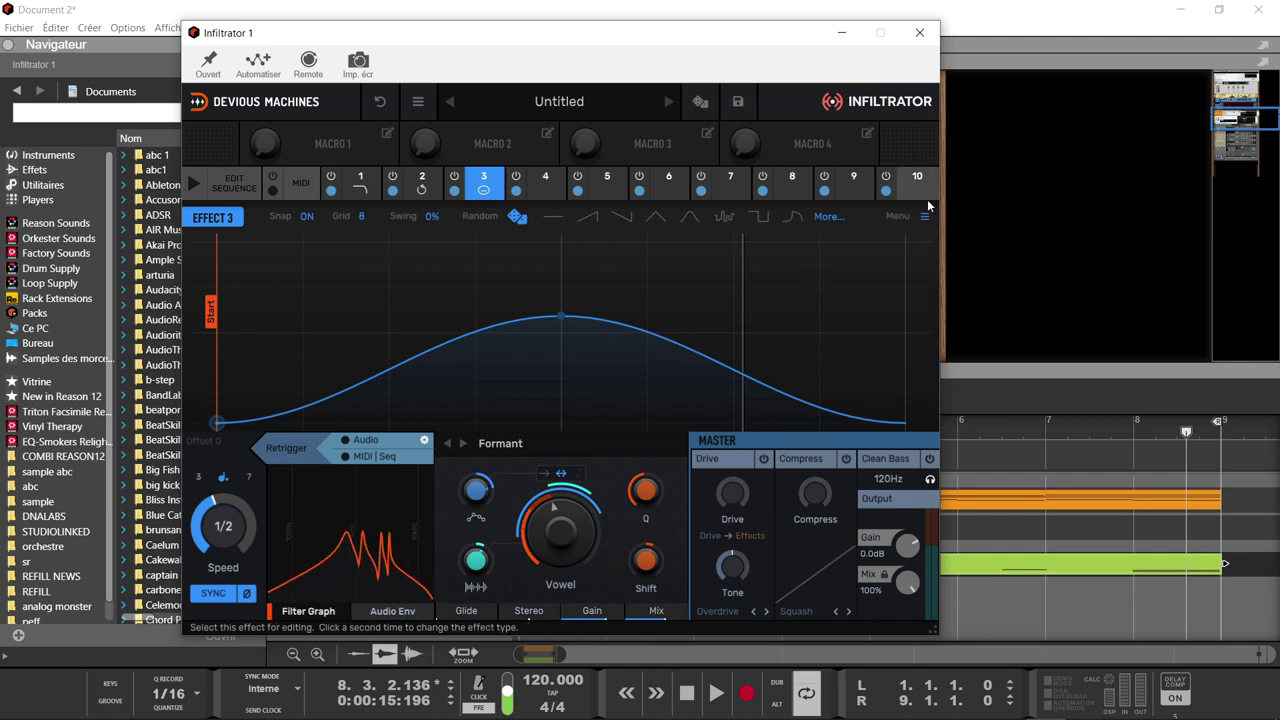
Step: Enable the master Drive after the effects at a moderate amount, audition it, and view the available drive types while keeping Overdrive
{"action": "left_click", "coordinate": [764, 459]}
{"action": "left_click_drag", "start_coordinate": [737, 502], "coordinate": [737, 440]}
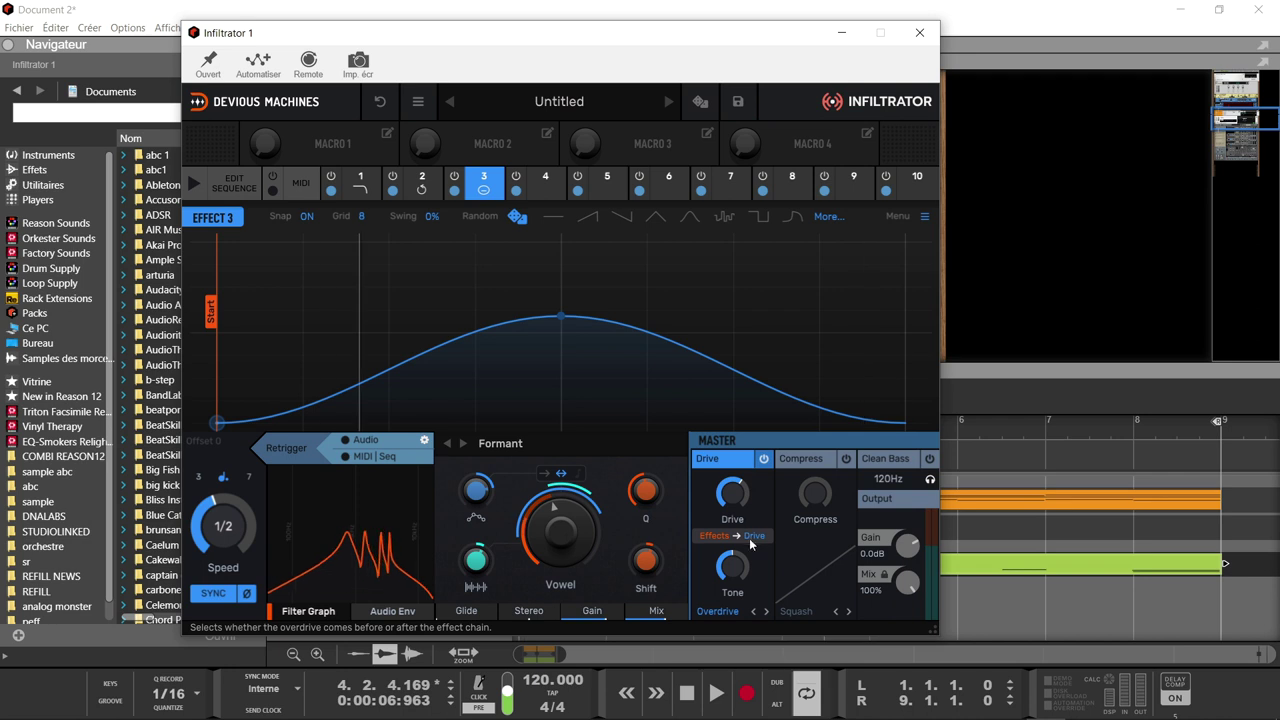
{"action": "left_click", "coordinate": [750, 536]}
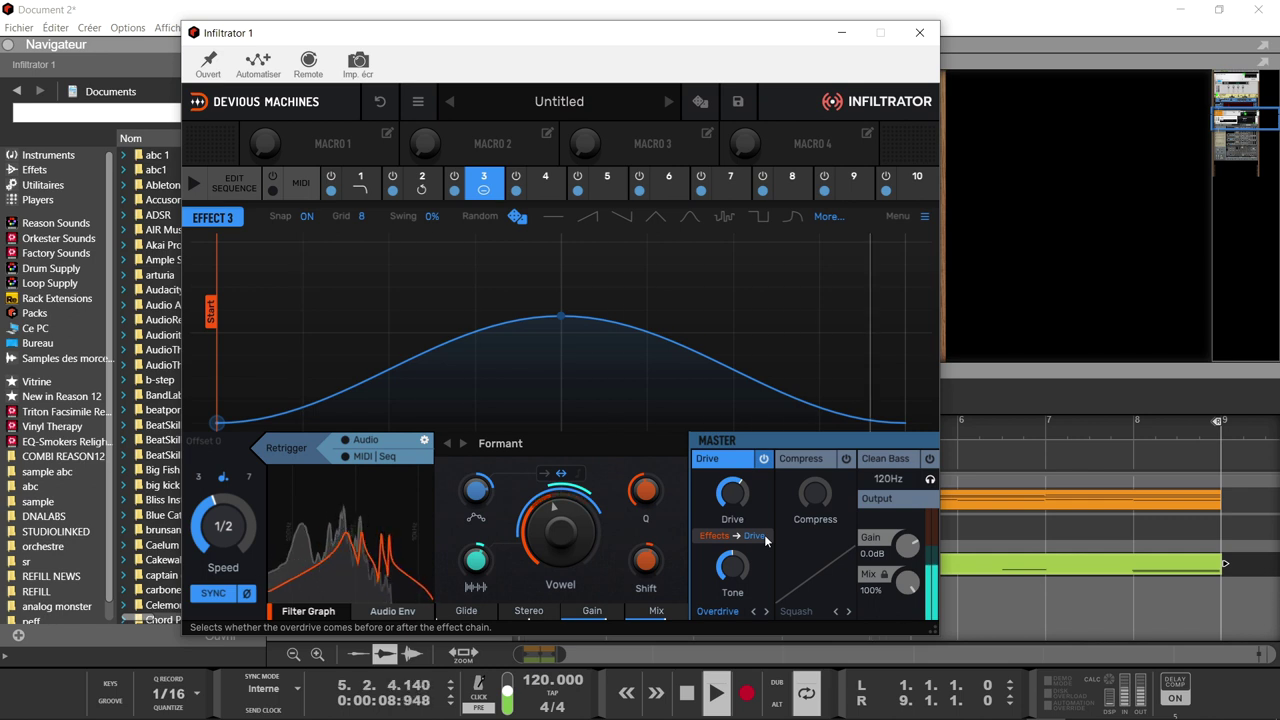
{"action": "left_click_drag", "start_coordinate": [742, 485], "coordinate": [742, 478]}
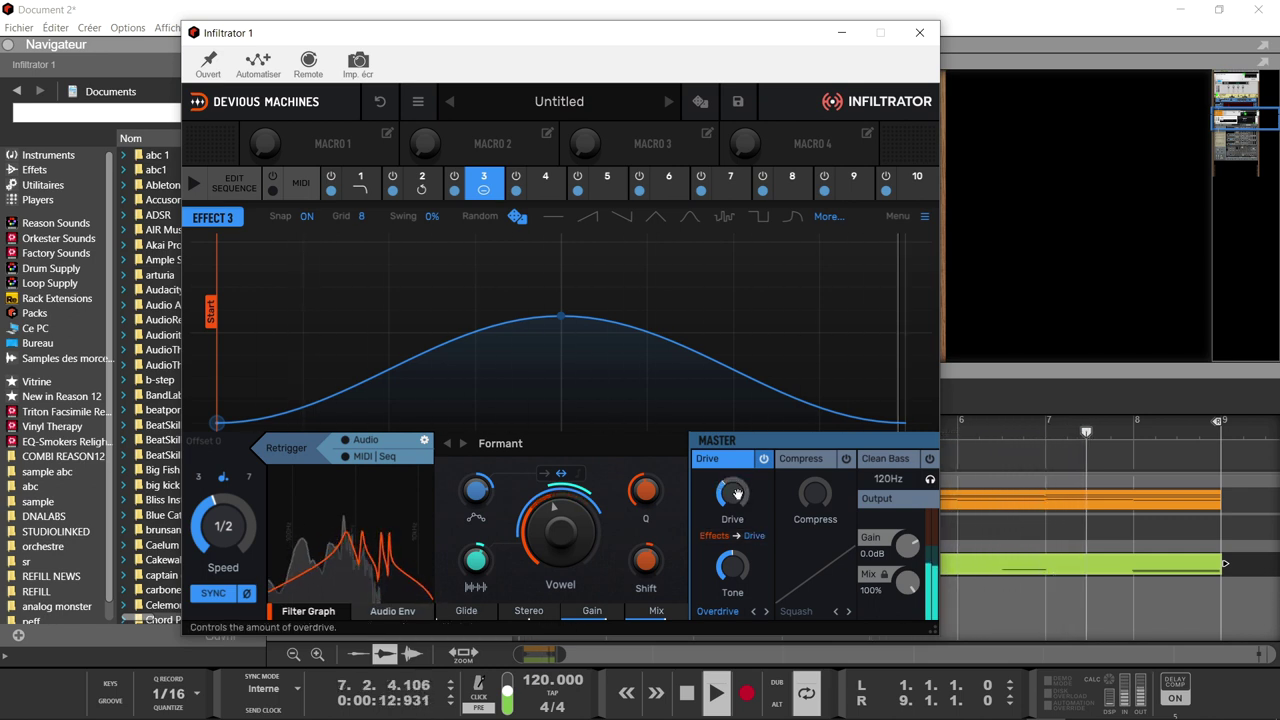
{"action": "key", "text": "space"}
{"action": "left_click", "coordinate": [719, 610]}
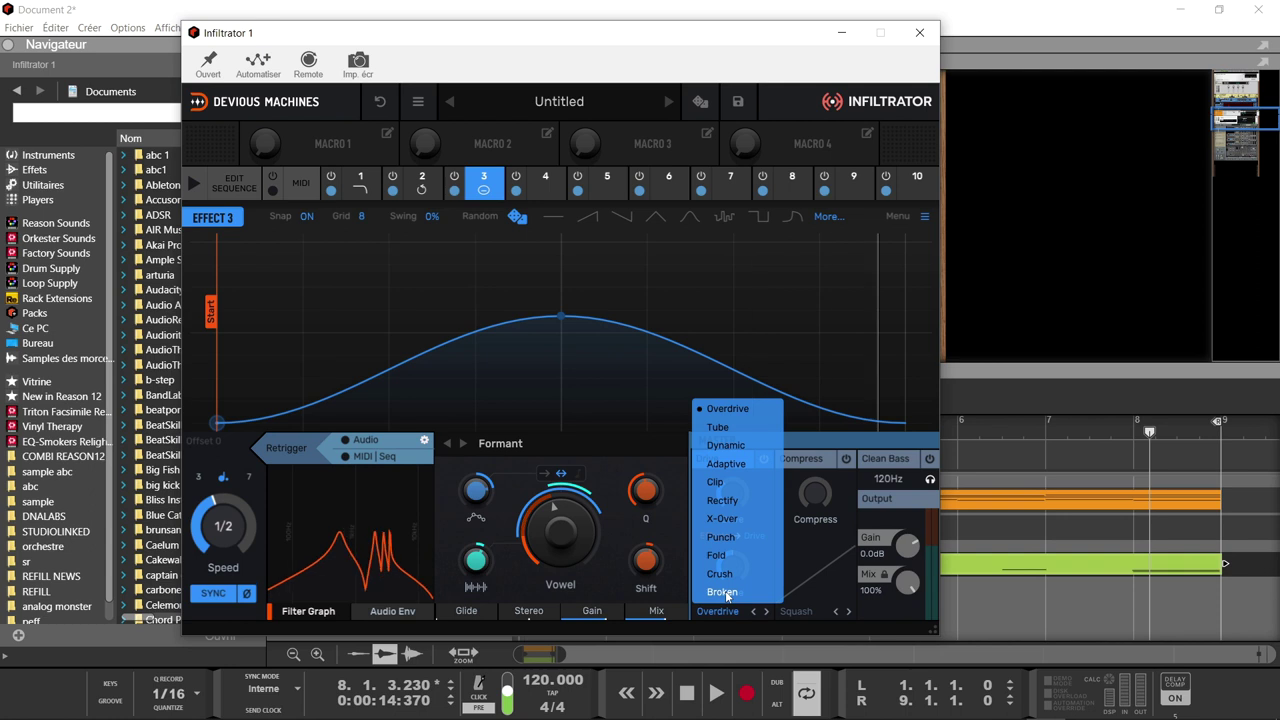
{"action": "left_click", "coordinate": [826, 436]}
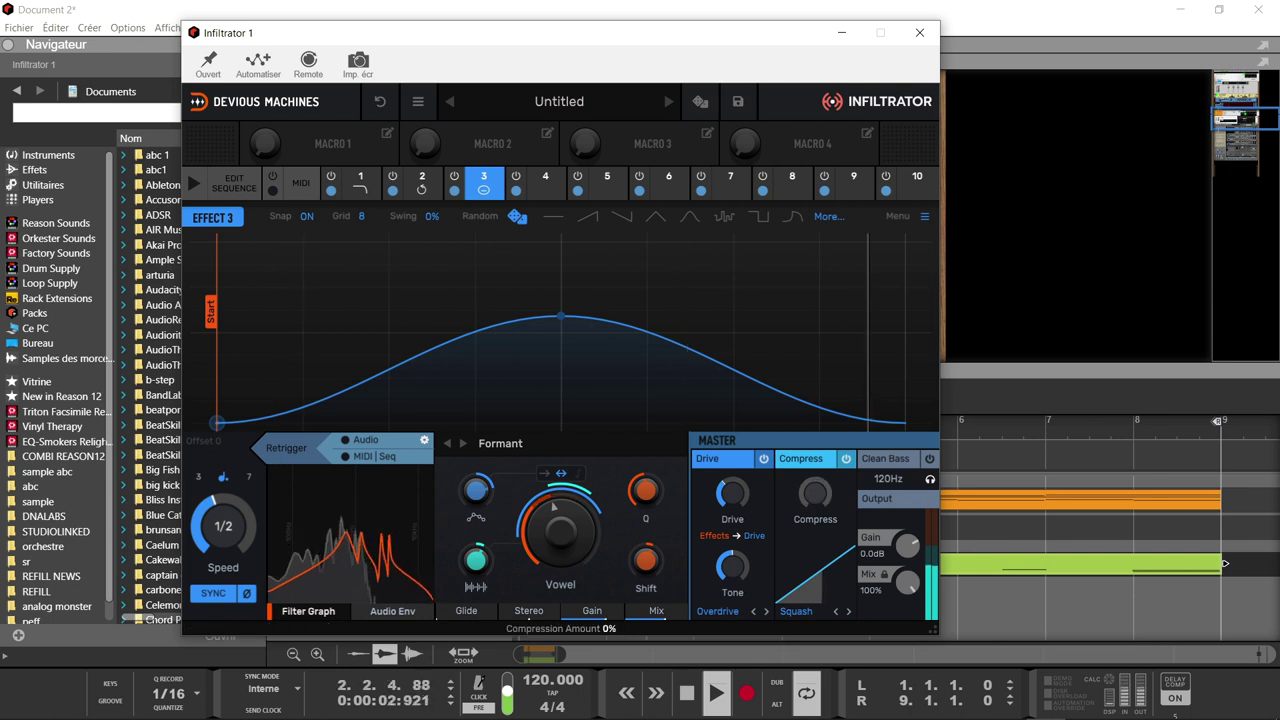
Step: Set the master compression amount to 15% and the output gain to -7.2 dB, keeping the mix at 100%
{"action": "mouse_move", "coordinate": [815, 484]}
{"action": "left_mouse_down"}
{"action": "mouse_move", "coordinate": [815, 468]}
{"action": "mouse_move", "coordinate": [815, 485]}
{"action": "left_mouse_up"}
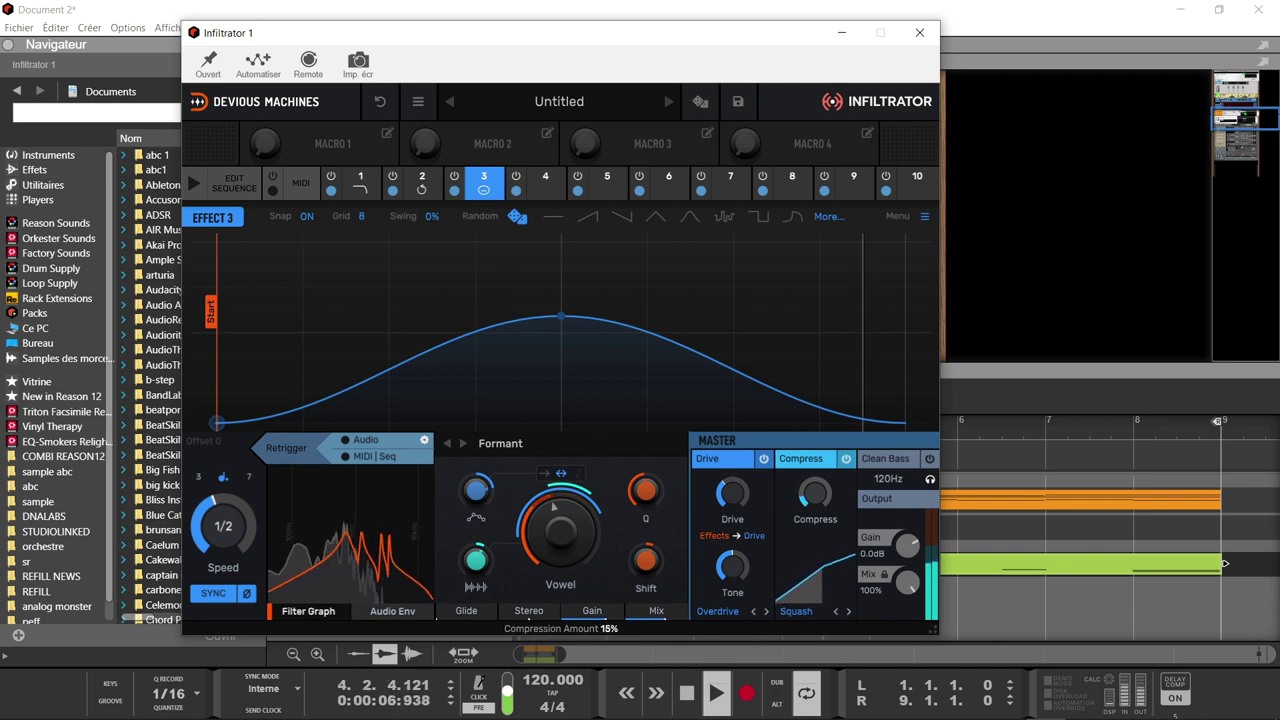
{"action": "left_click_drag", "start_coordinate": [907, 545], "coordinate": [907, 562]}
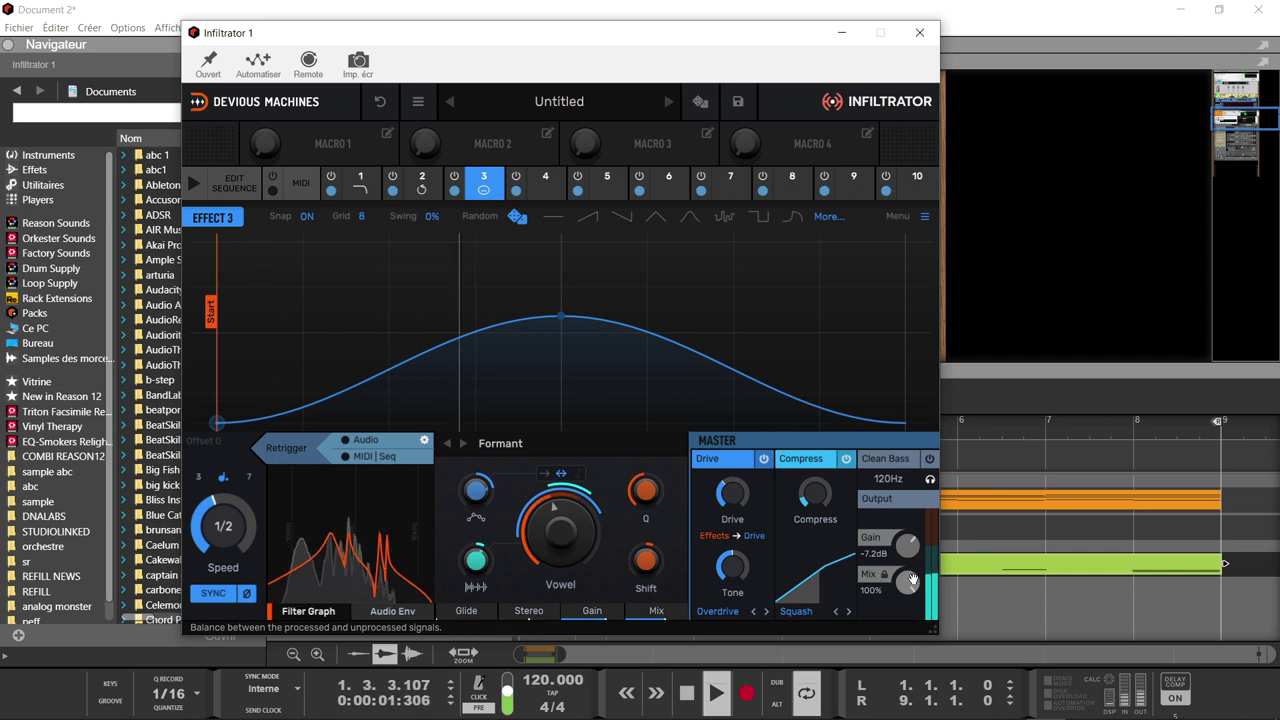
{"action": "mouse_move", "coordinate": [907, 582]}
{"action": "left_mouse_down"}
{"action": "mouse_move", "coordinate": [907, 603]}
{"action": "mouse_move", "coordinate": [907, 579]}
{"action": "left_mouse_up"}
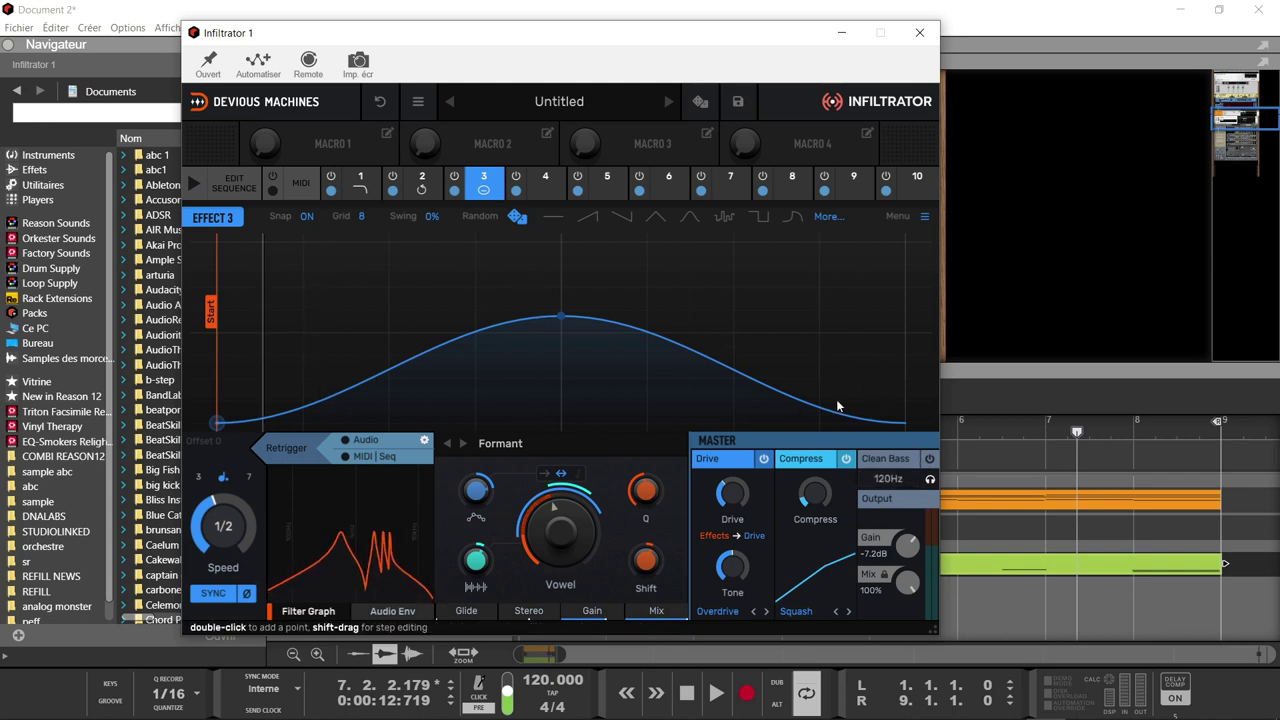
Step: Apply the multi-pulse square shape to effect 3's Formant envelope and review the Edit and Envelope commands available for curves
{"action": "left_click", "coordinate": [828, 216]}
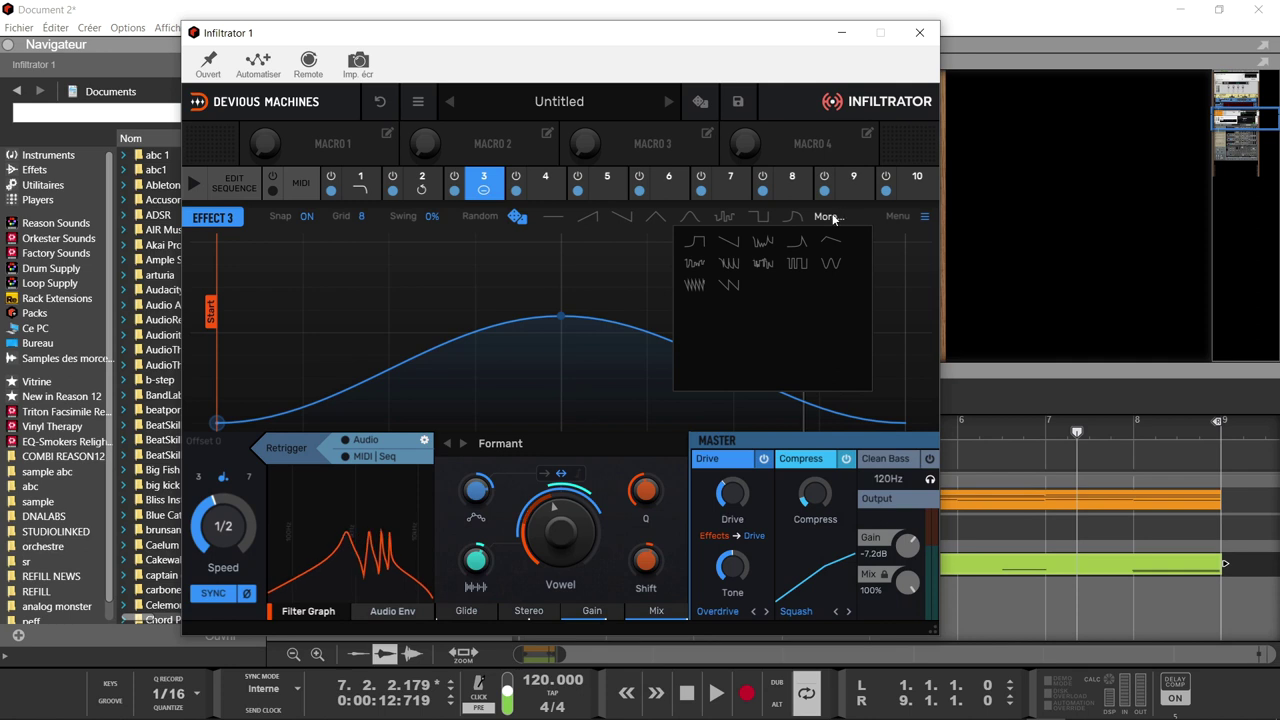
{"action": "left_click", "coordinate": [797, 266]}
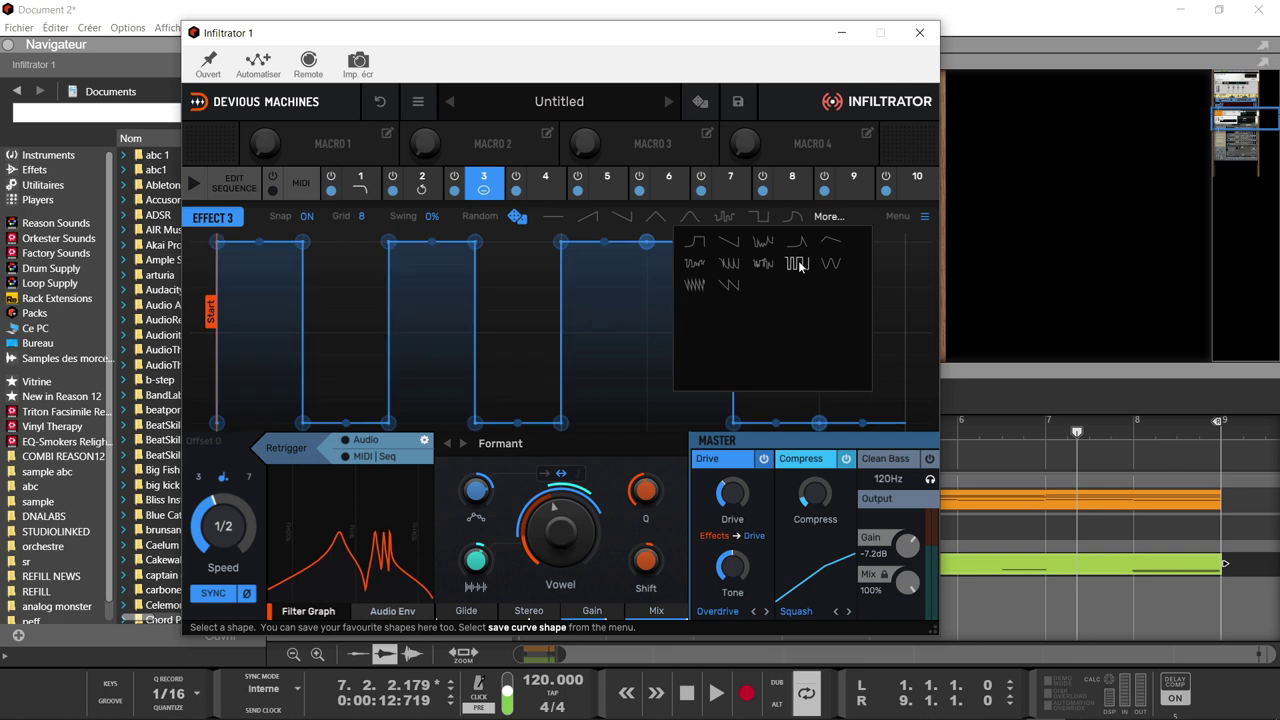
{"action": "left_click", "coordinate": [925, 219]}
{"action": "mouse_move", "coordinate": [883, 264]}
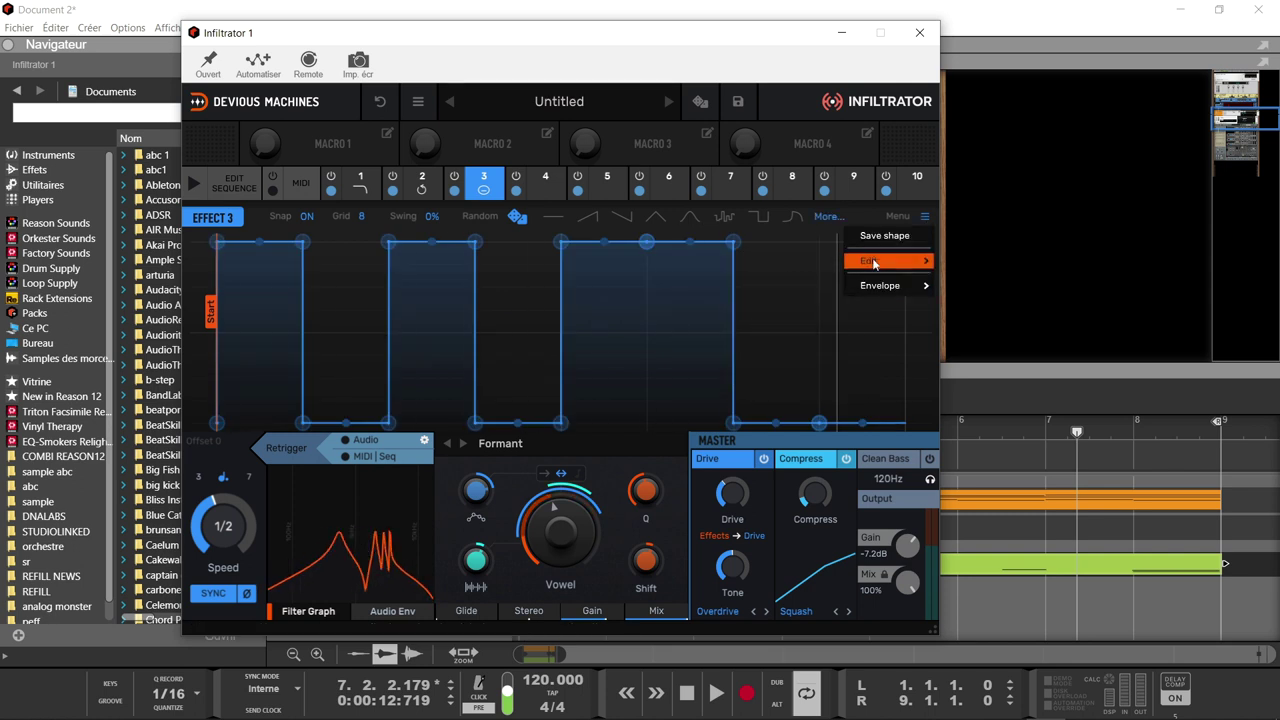
{"action": "mouse_move", "coordinate": [881, 287]}
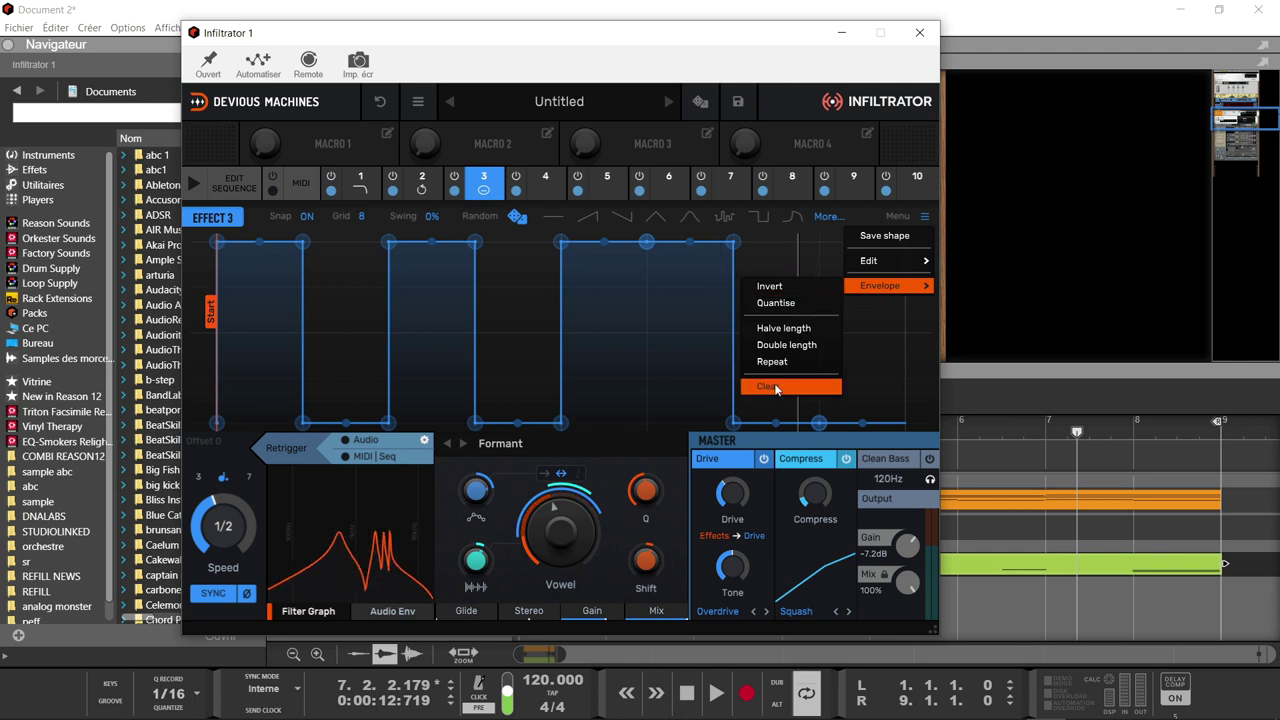
{"action": "left_click", "coordinate": [800, 229]}
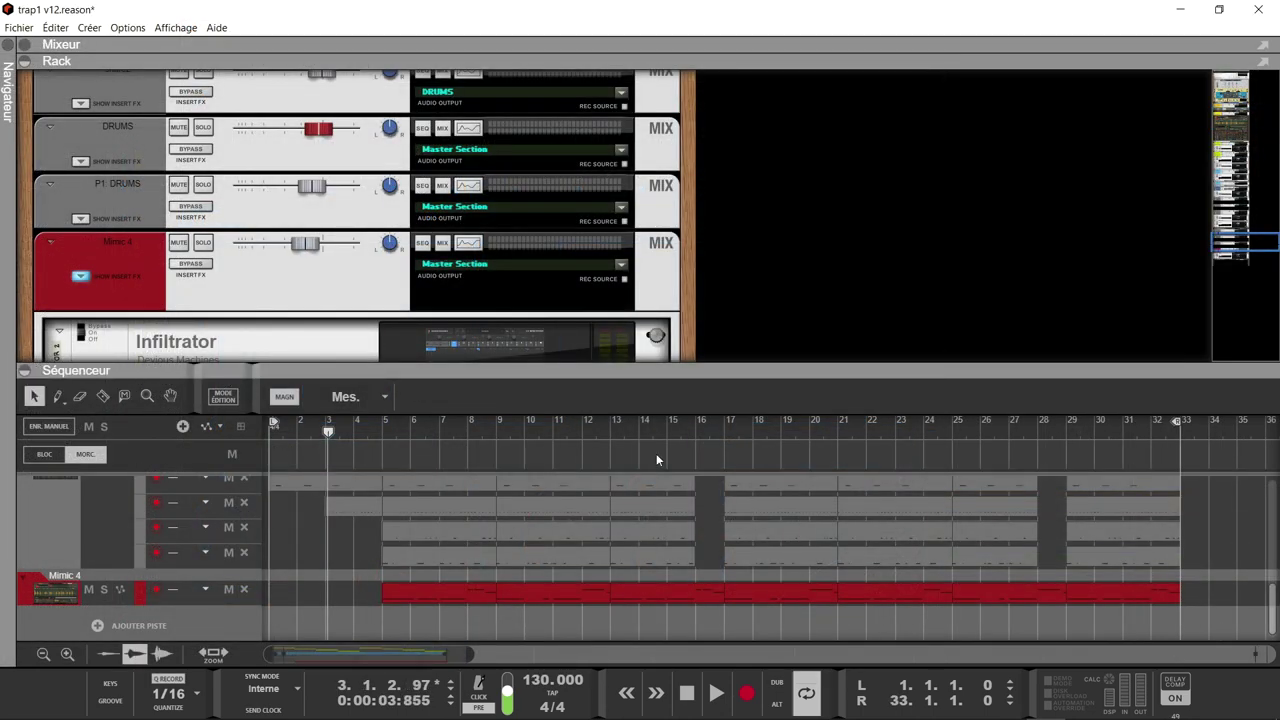
Step: Expand the rack, view the Infiltrator on the Mimic 4 track, and survey the other tracks' Infiltrator inserts up to the Master Section
{"action": "left_click", "coordinate": [24, 370]}
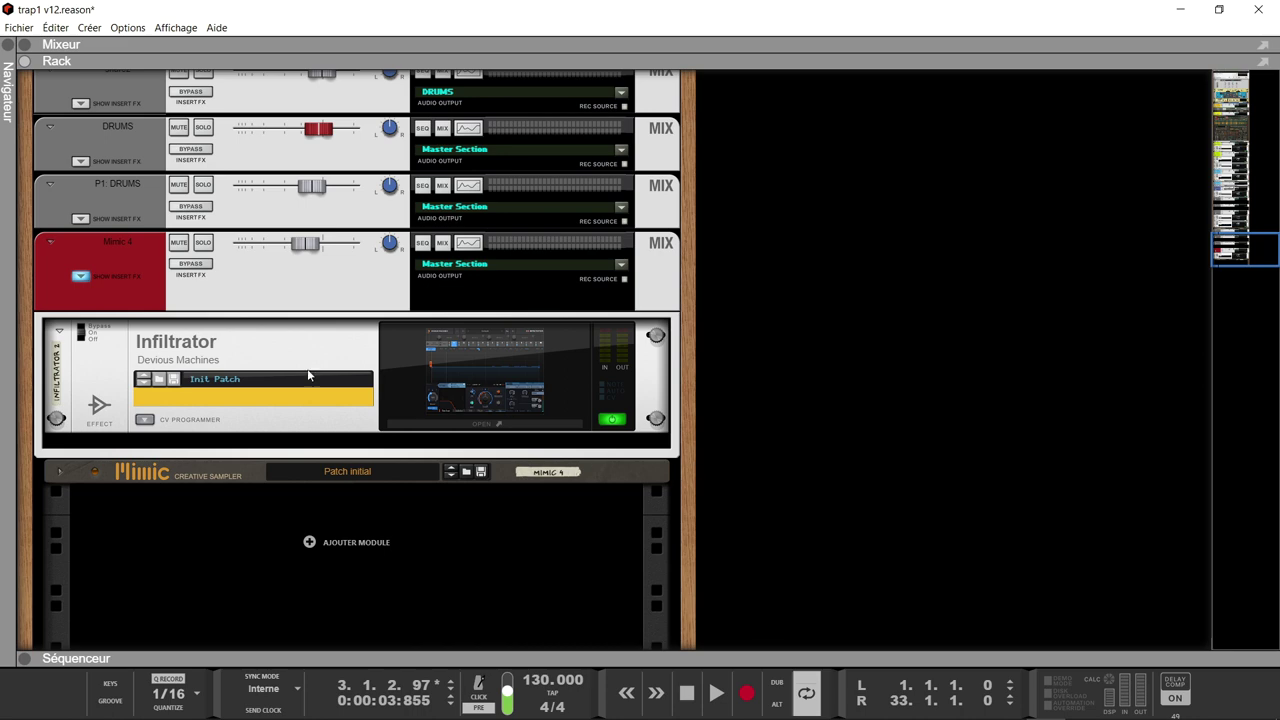
{"action": "left_click", "coordinate": [501, 366]}
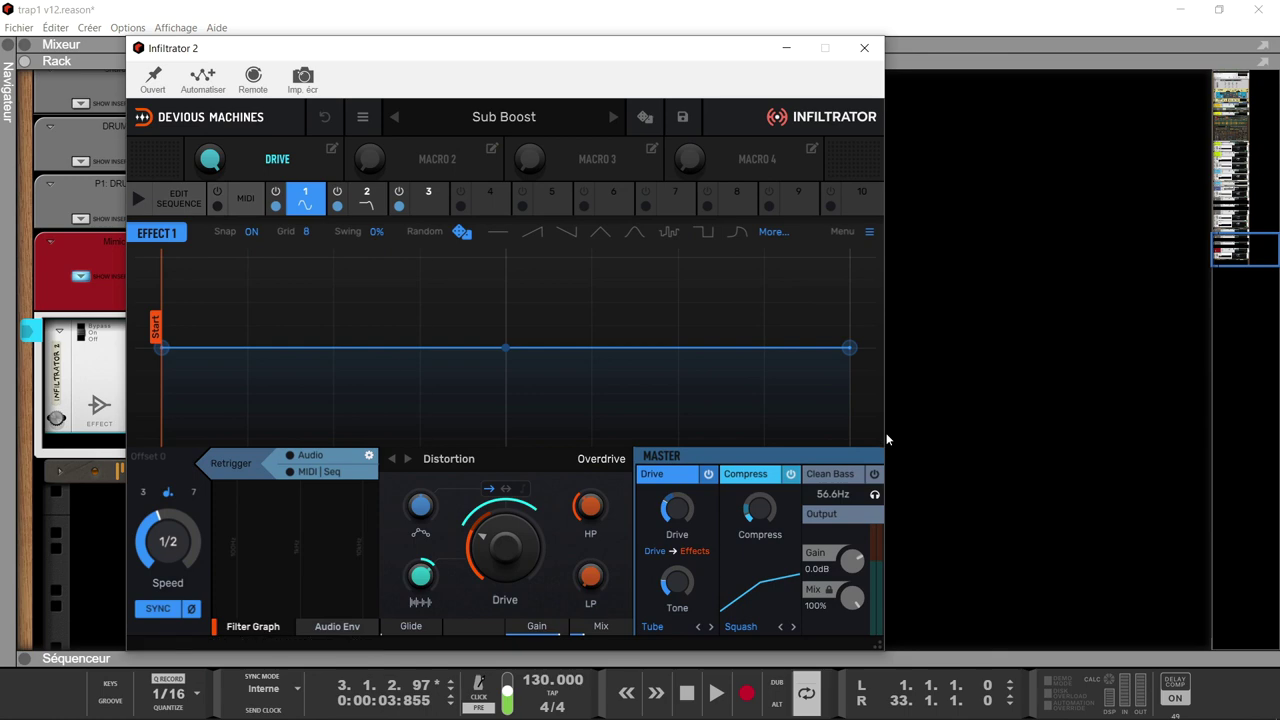
{"action": "left_click", "coordinate": [864, 48]}
{"action": "left_click_drag", "start_coordinate": [1218, 258], "coordinate": [1225, 212]}
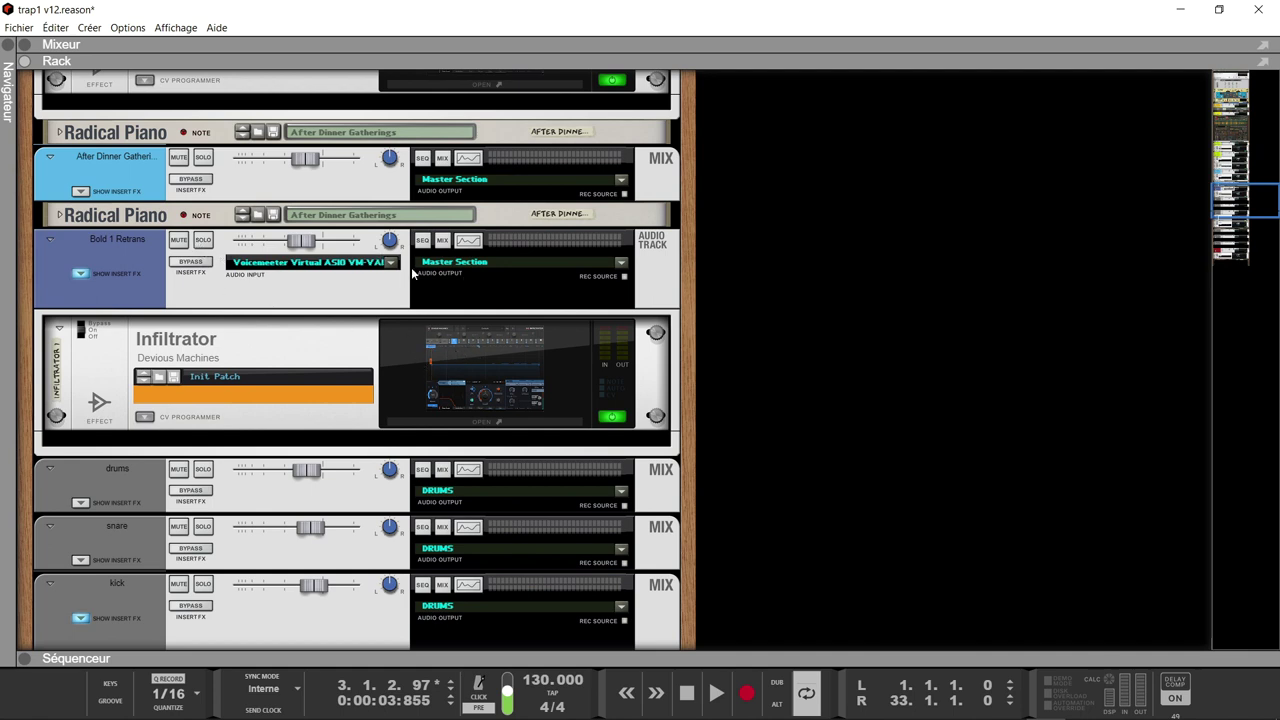
{"action": "left_click_drag", "start_coordinate": [1247, 210], "coordinate": [1248, 178]}
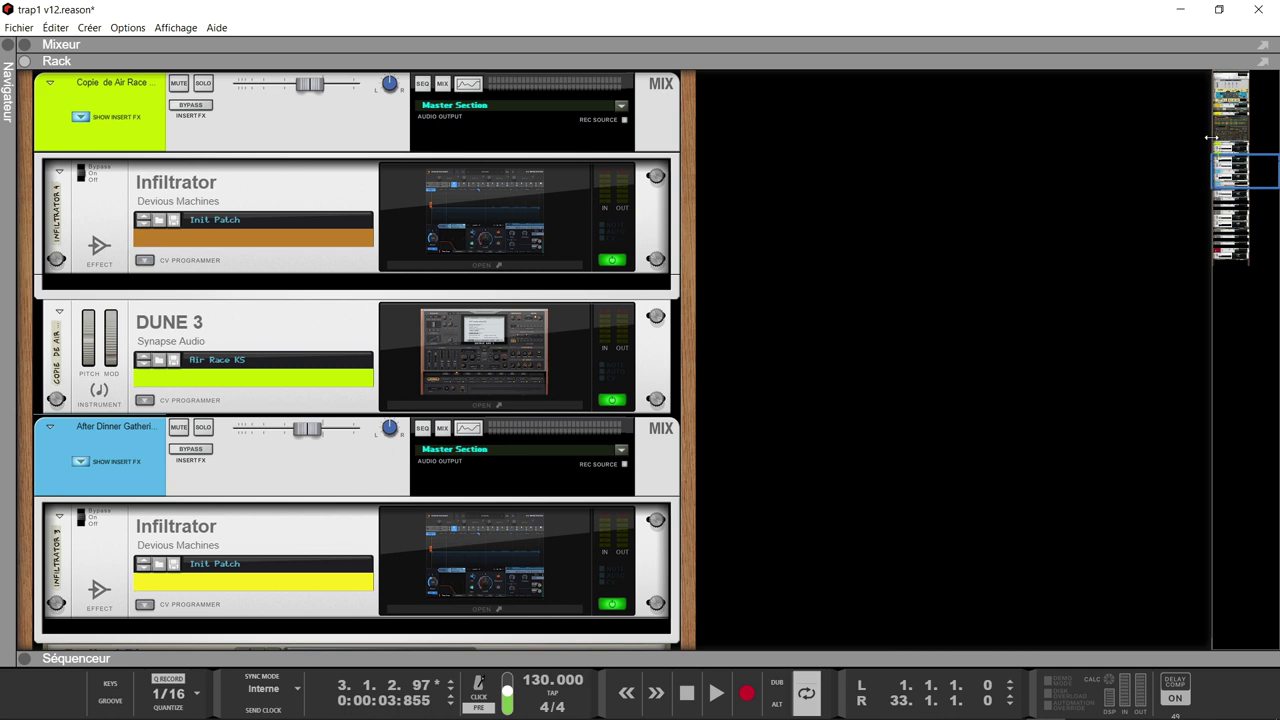
{"action": "left_click_drag", "start_coordinate": [1228, 178], "coordinate": [1238, 92]}
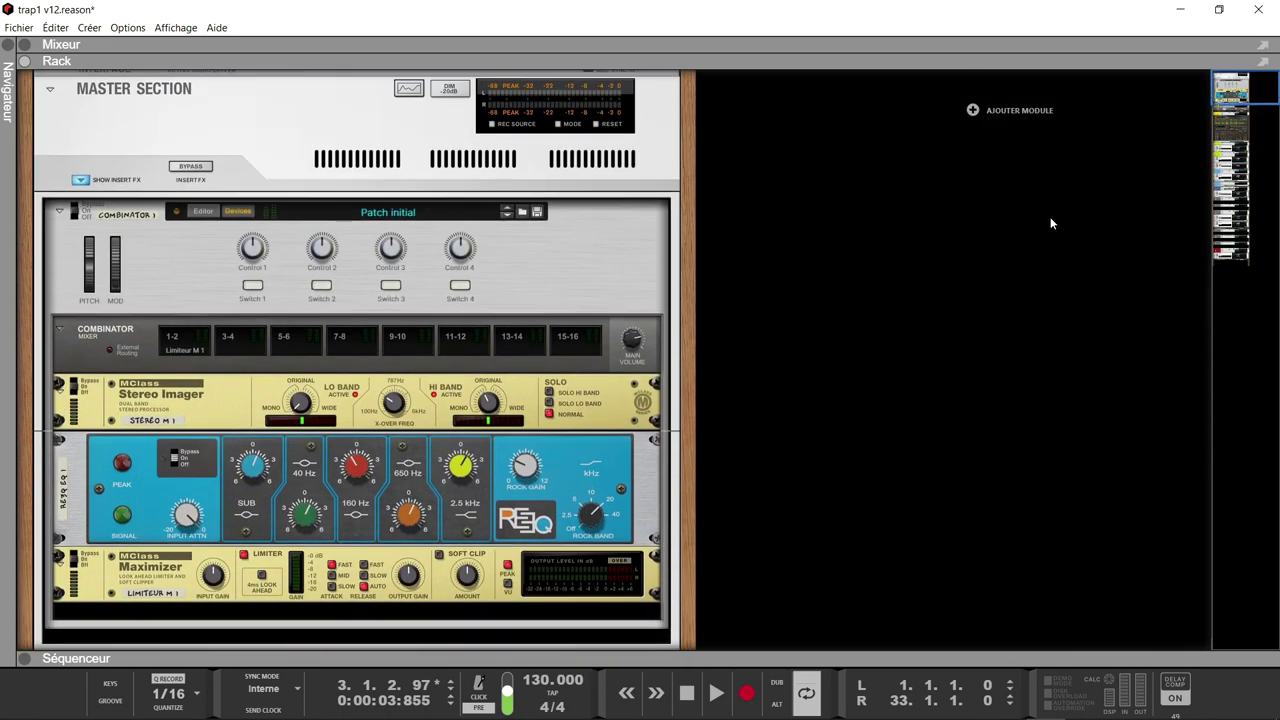
Step: Play the song from the beginning while viewing the Master Section's effects and the Air Race KS devices in the rack
{"action": "left_click", "coordinate": [1001, 268]}
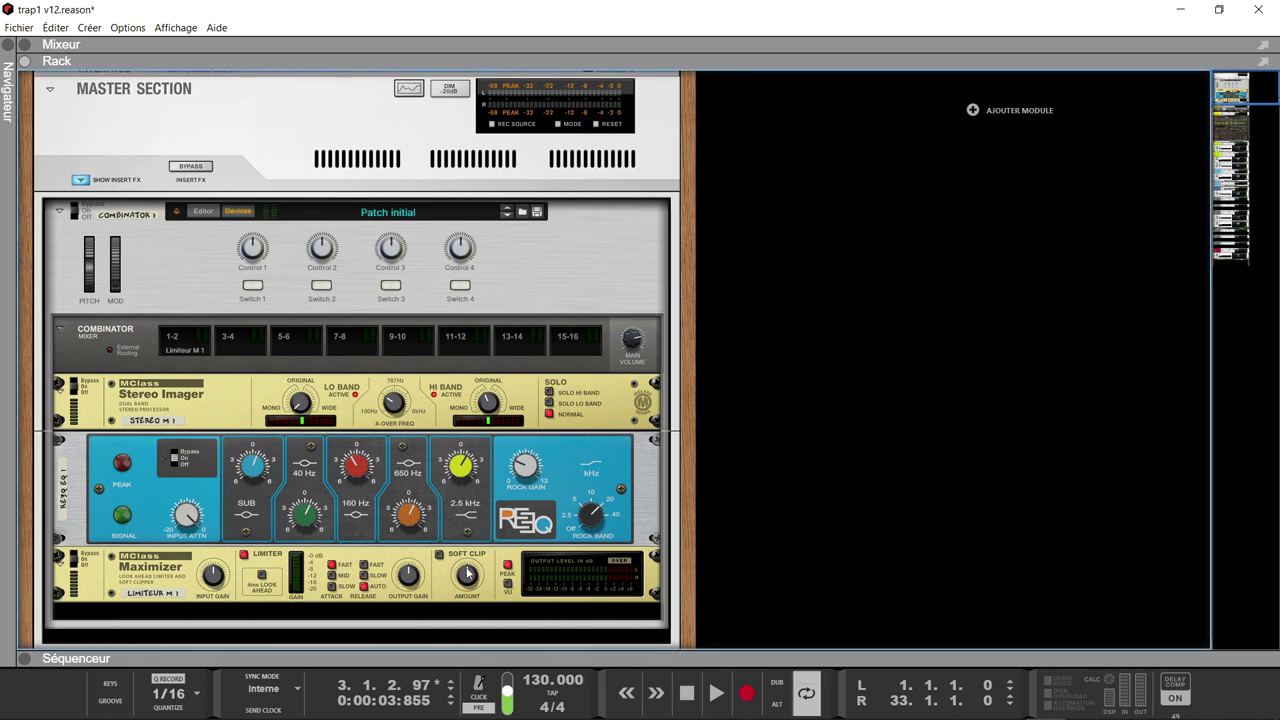
{"action": "key", "text": "KP_0"}
{"action": "mouse_move", "coordinate": [467, 573]}
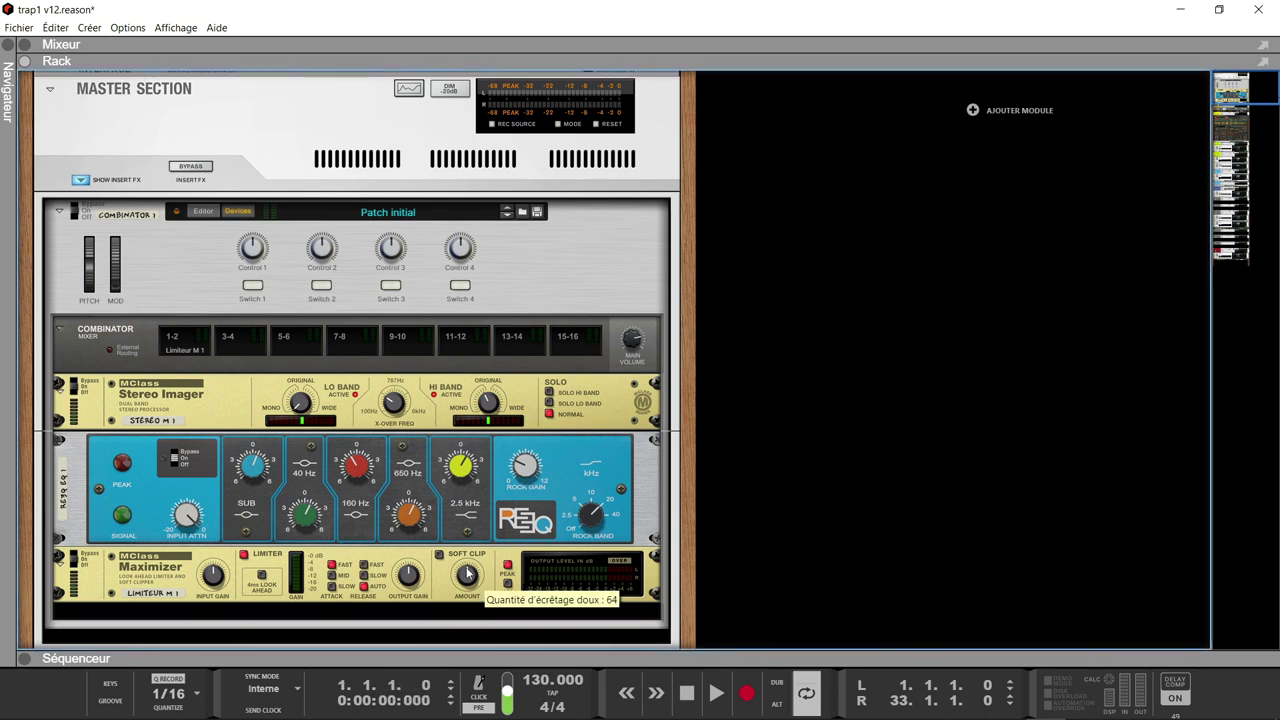
{"action": "key", "text": "space"}
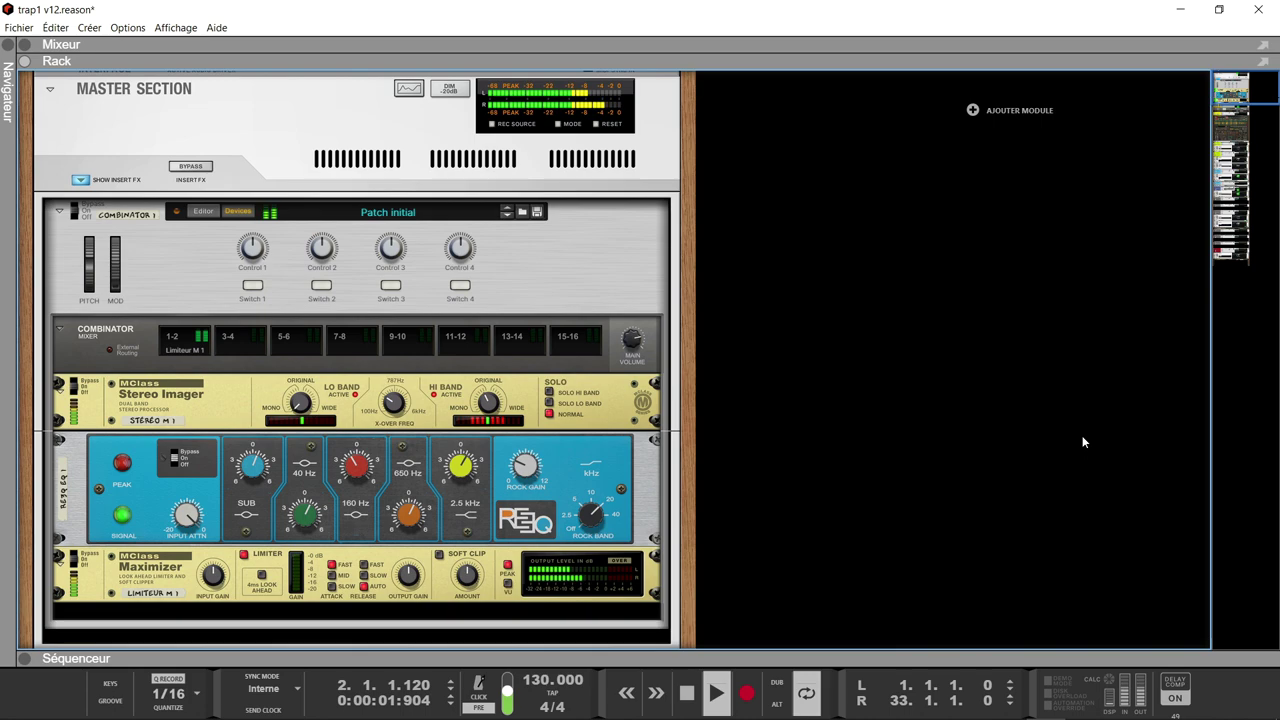
{"action": "left_click_drag", "start_coordinate": [1243, 88], "coordinate": [1254, 164]}
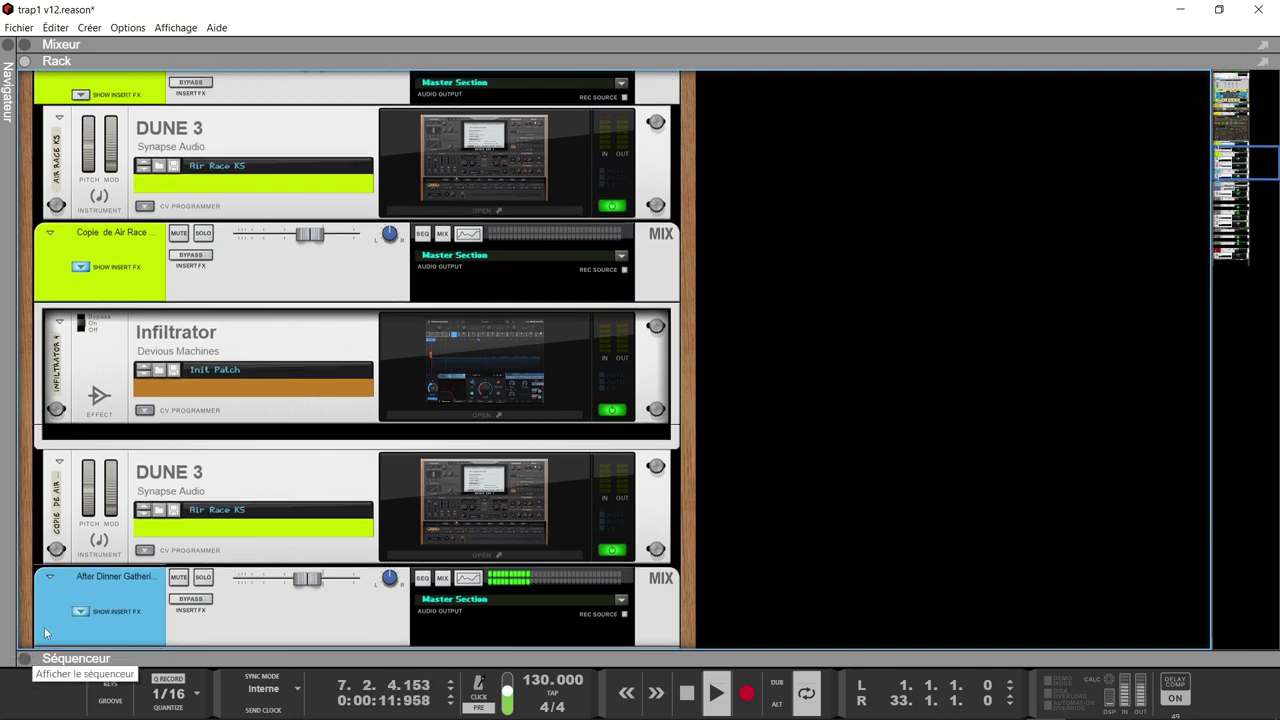
Step: Show the sequencer and enlarge it over the whole rack to follow the full arrangement, stopping playback after the song loops
{"action": "left_click", "coordinate": [52, 658]}
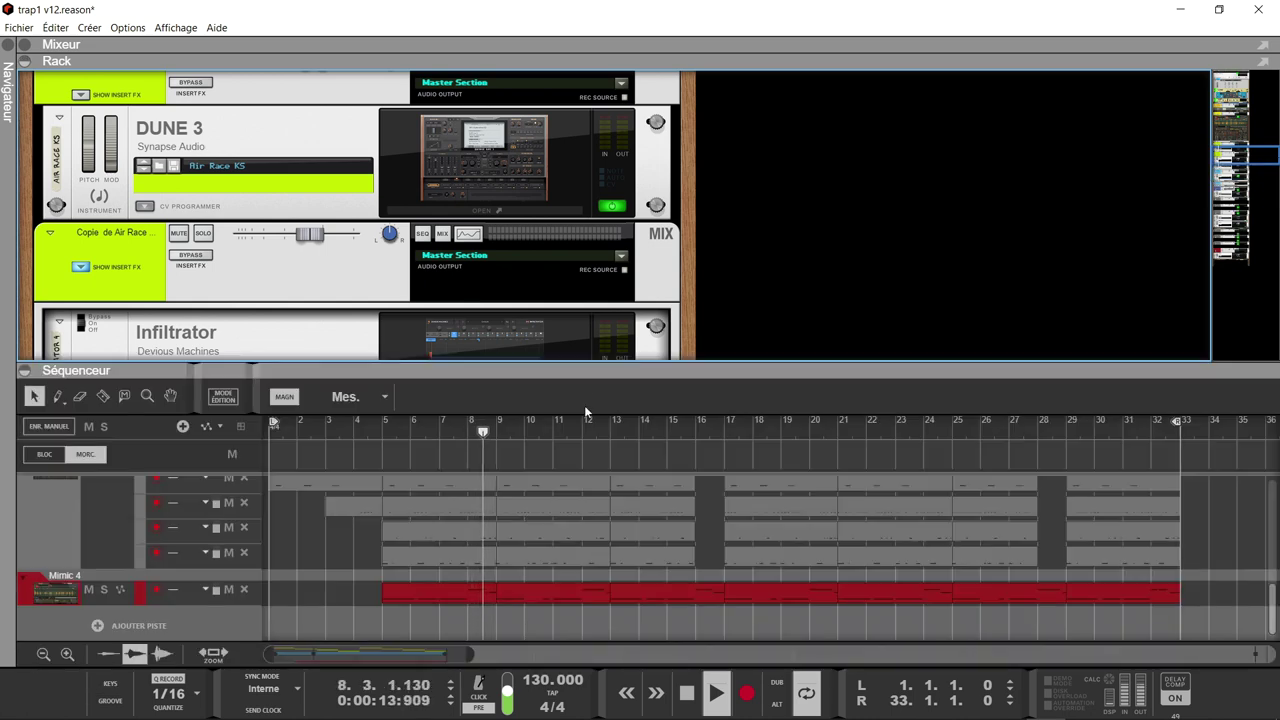
{"action": "left_click_drag", "start_coordinate": [590, 370], "coordinate": [601, 100]}
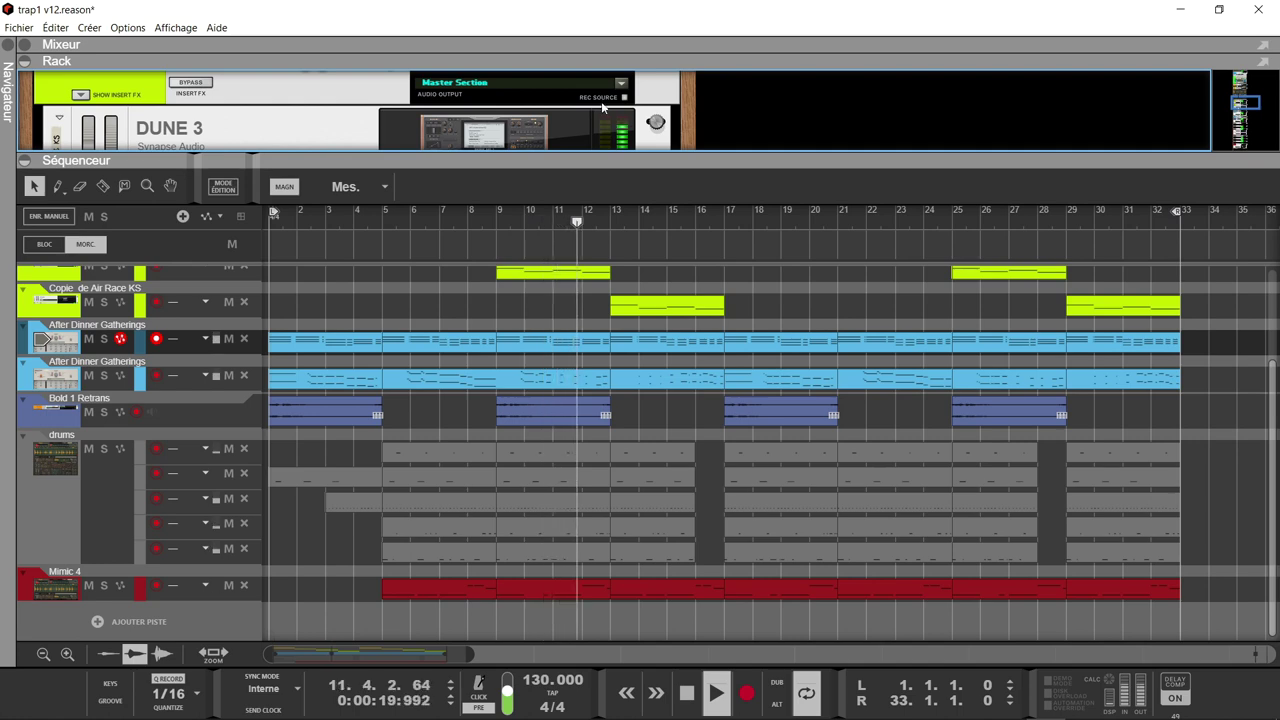
{"action": "left_click_drag", "start_coordinate": [602, 107], "coordinate": [603, 100]}
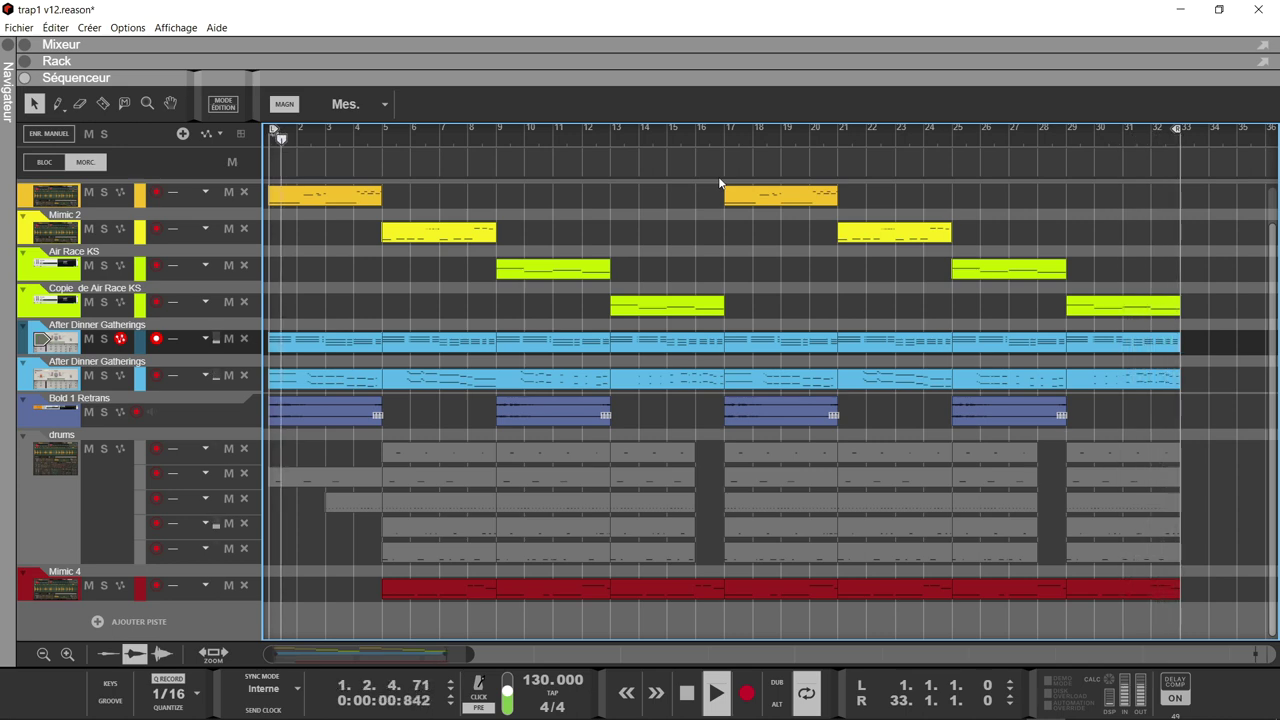
{"action": "key", "text": "space"}
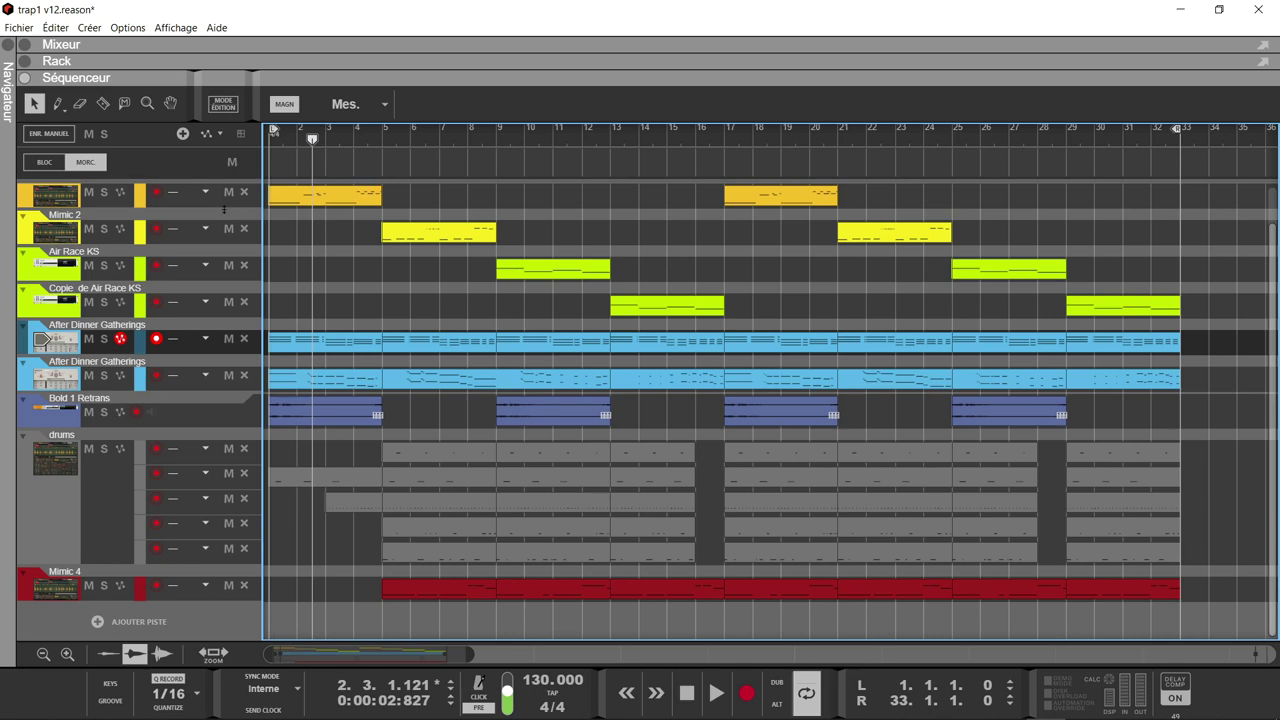
Step: Bring the rack back above the sequencer, resize both areas to share the window, and show the uppermost tracks
{"action": "key", "text": "F6"}
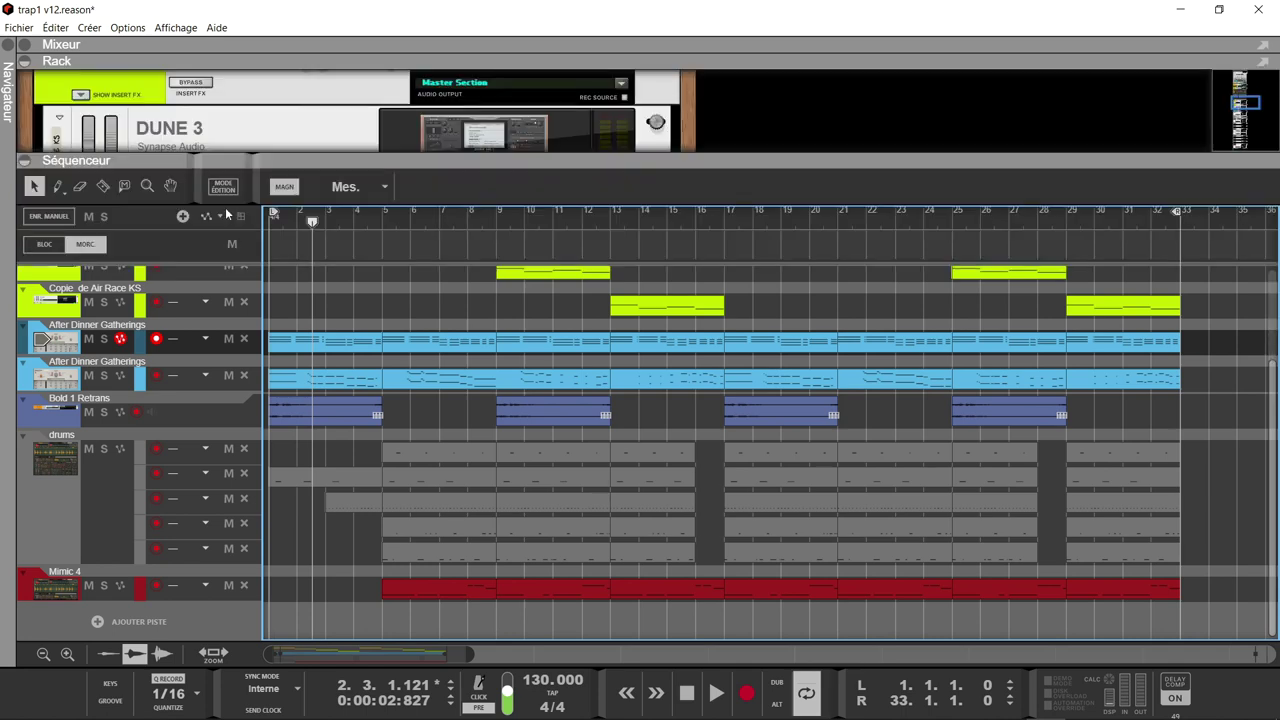
{"action": "left_click_drag", "start_coordinate": [310, 155], "coordinate": [334, 318]}
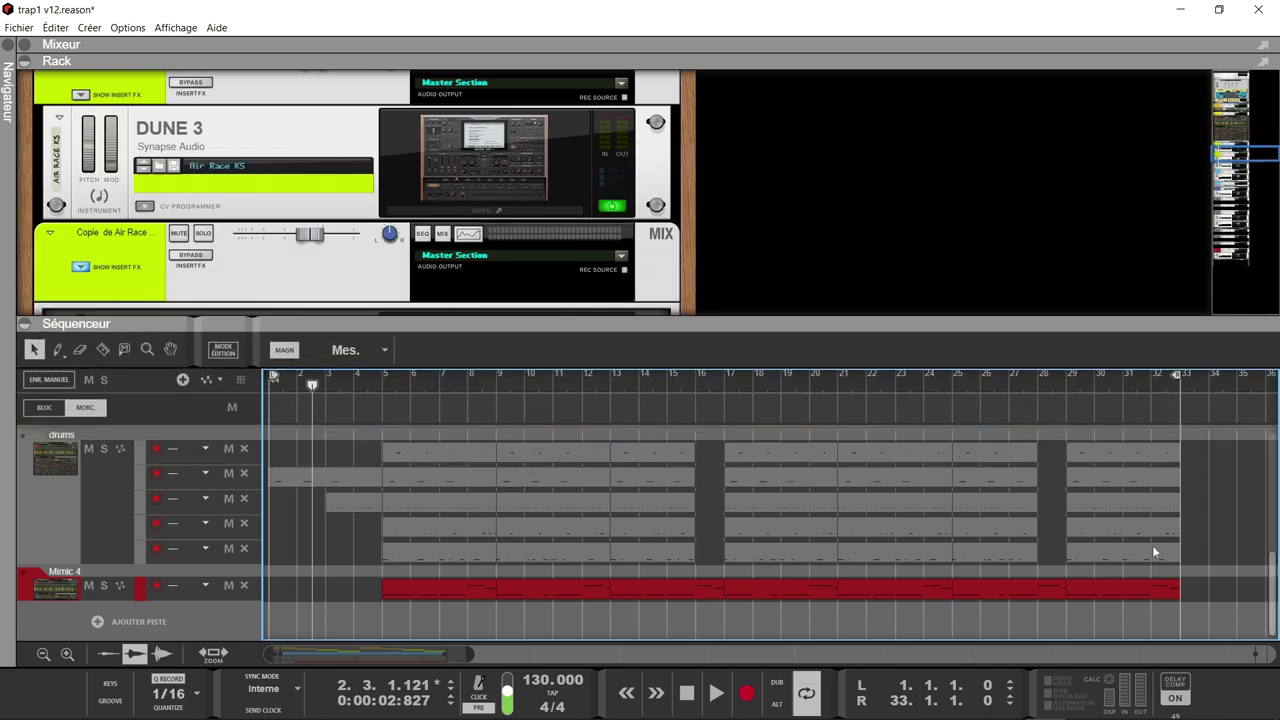
{"action": "scroll", "coordinate": [437, 290], "scroll_direction": "up", "scroll_amount": 2}
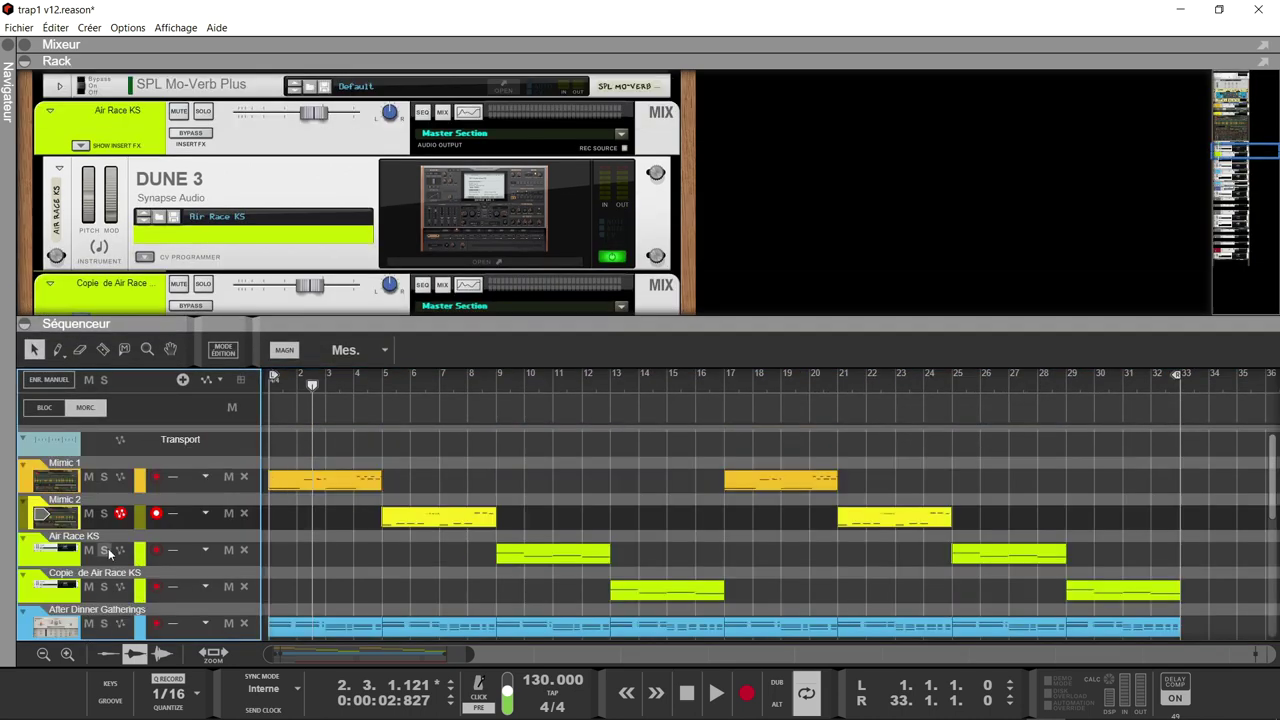
Step: Solo the Air Race KS track and audition it from bar 9 up to bar 13
{"action": "left_click", "coordinate": [497, 379]}
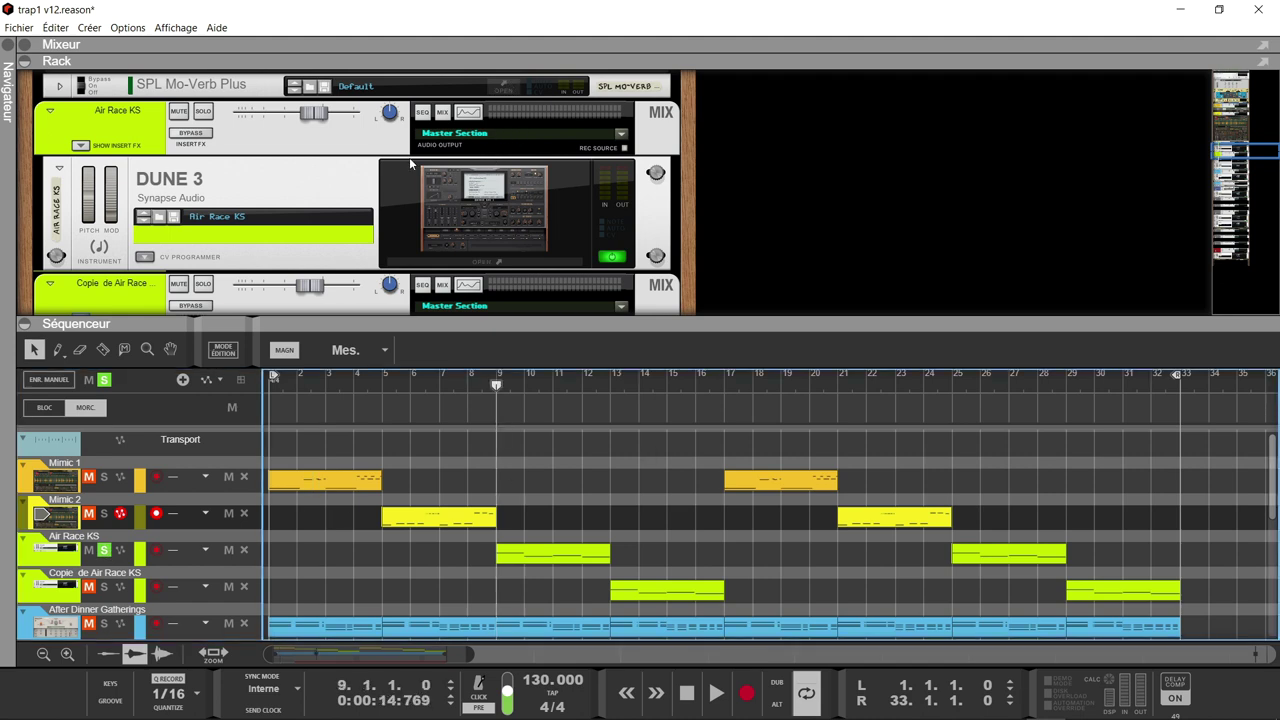
{"action": "left_click", "coordinate": [1242, 170]}
{"action": "key", "text": "space"}
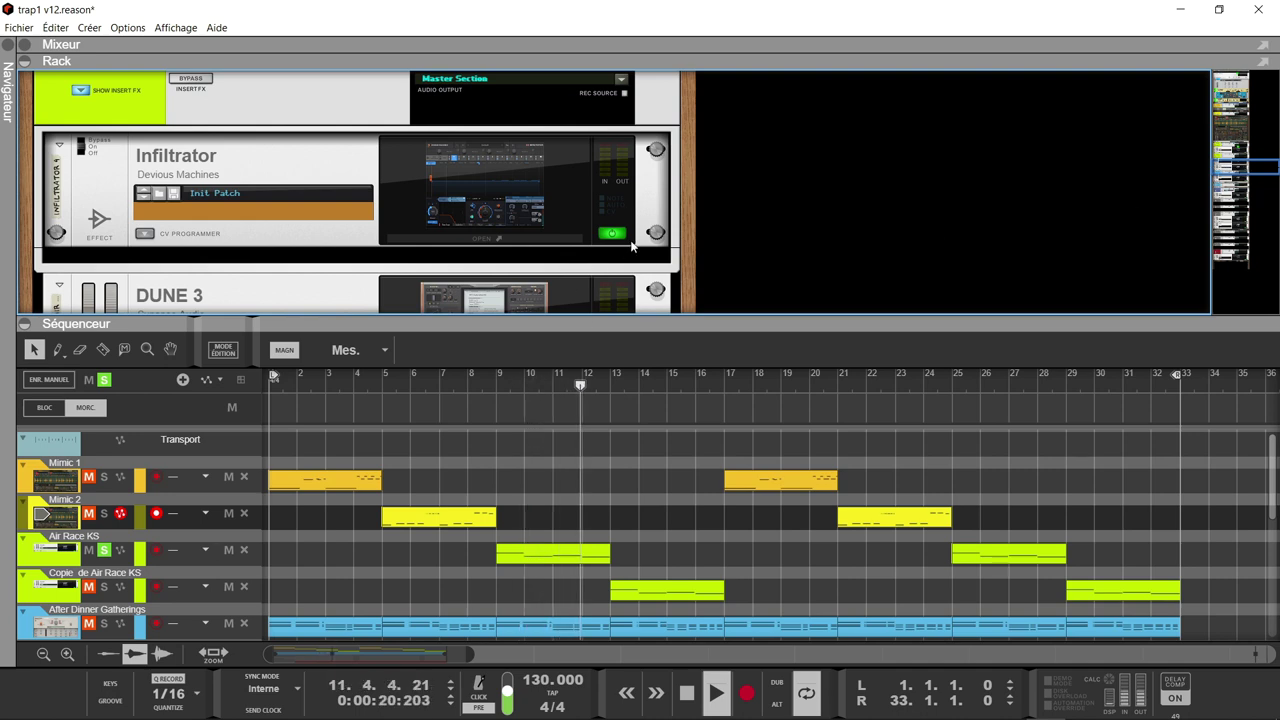
{"action": "key", "text": "space"}
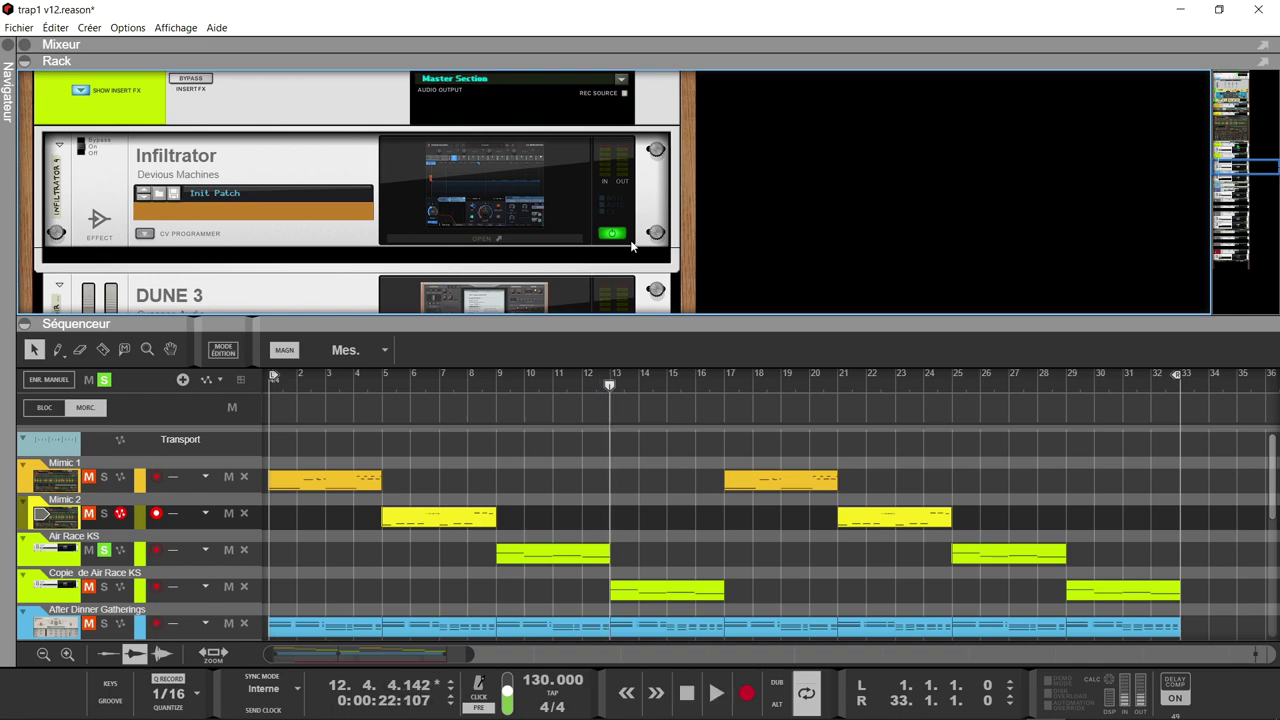
Step: Open the Infiltrator inserted on the Copie de Air Race KS track and move its window clear of the track list
{"action": "scroll", "coordinate": [564, 180], "scroll_direction": "down", "scroll_amount": 3}
{"action": "scroll", "coordinate": [564, 180], "scroll_direction": "up", "scroll_amount": 2}
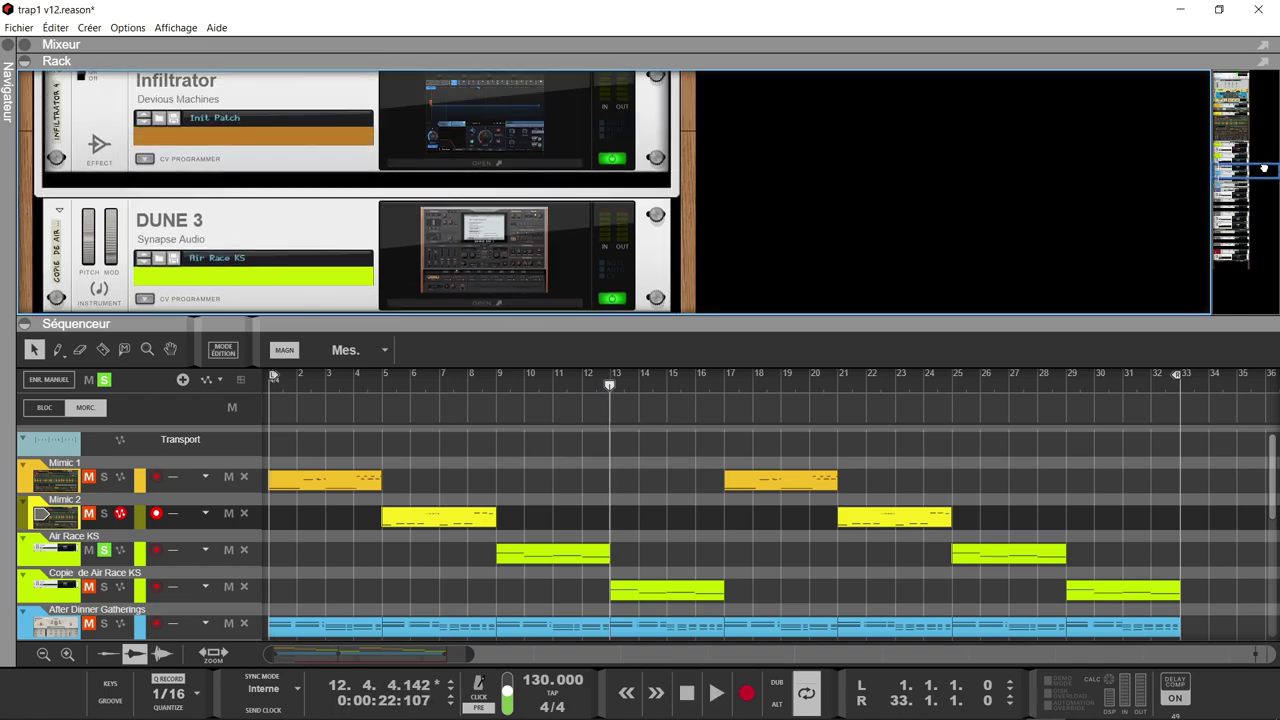
{"action": "left_click", "coordinate": [564, 180]}
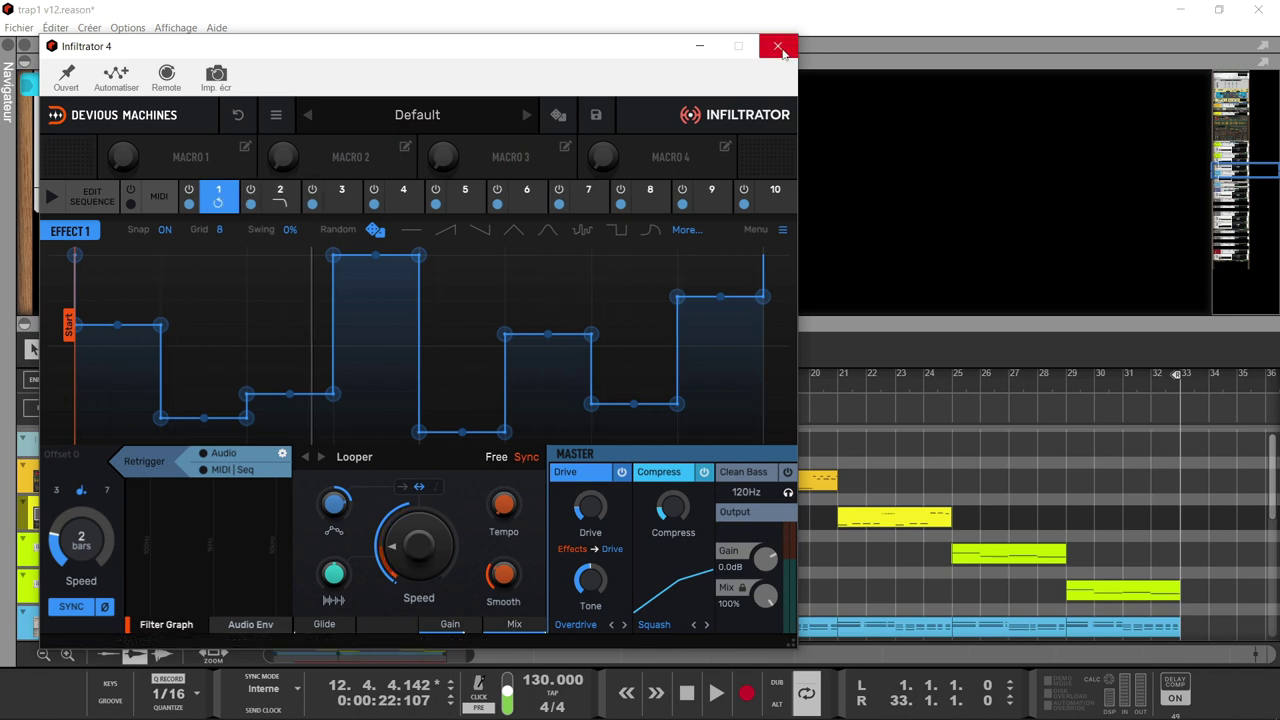
{"action": "left_click_drag", "start_coordinate": [626, 48], "coordinate": [1197, 5]}
Step: Solo the Copie de Air Race KS track too, play from bar 9 to compare both tracks, and close the Infiltrator window
{"action": "left_click", "coordinate": [498, 388]}
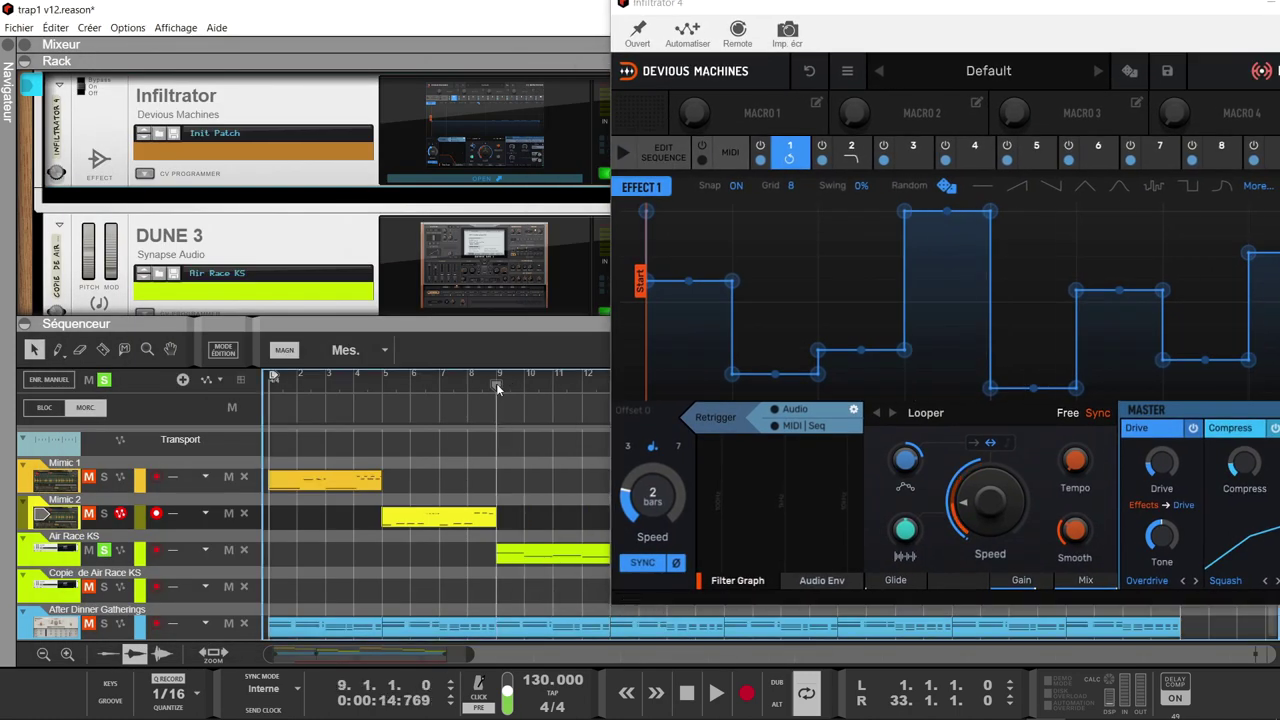
{"action": "left_click", "coordinate": [92, 587]}
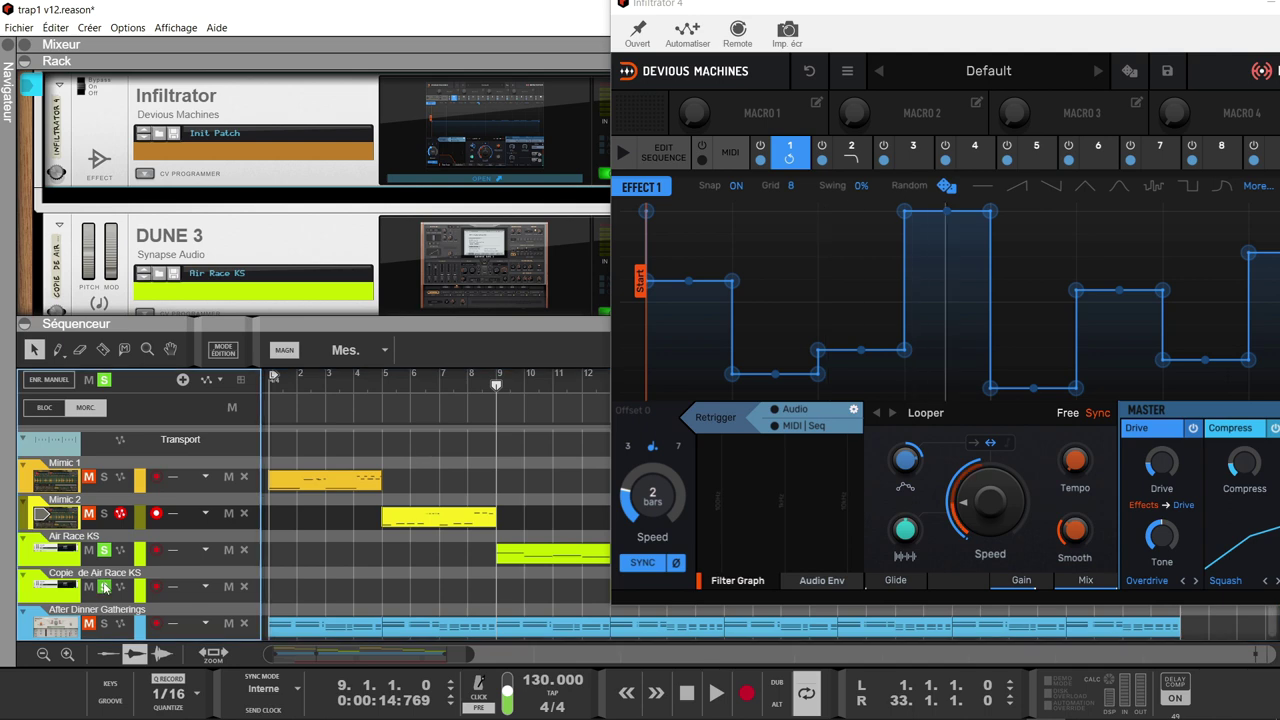
{"action": "key", "text": "space"}
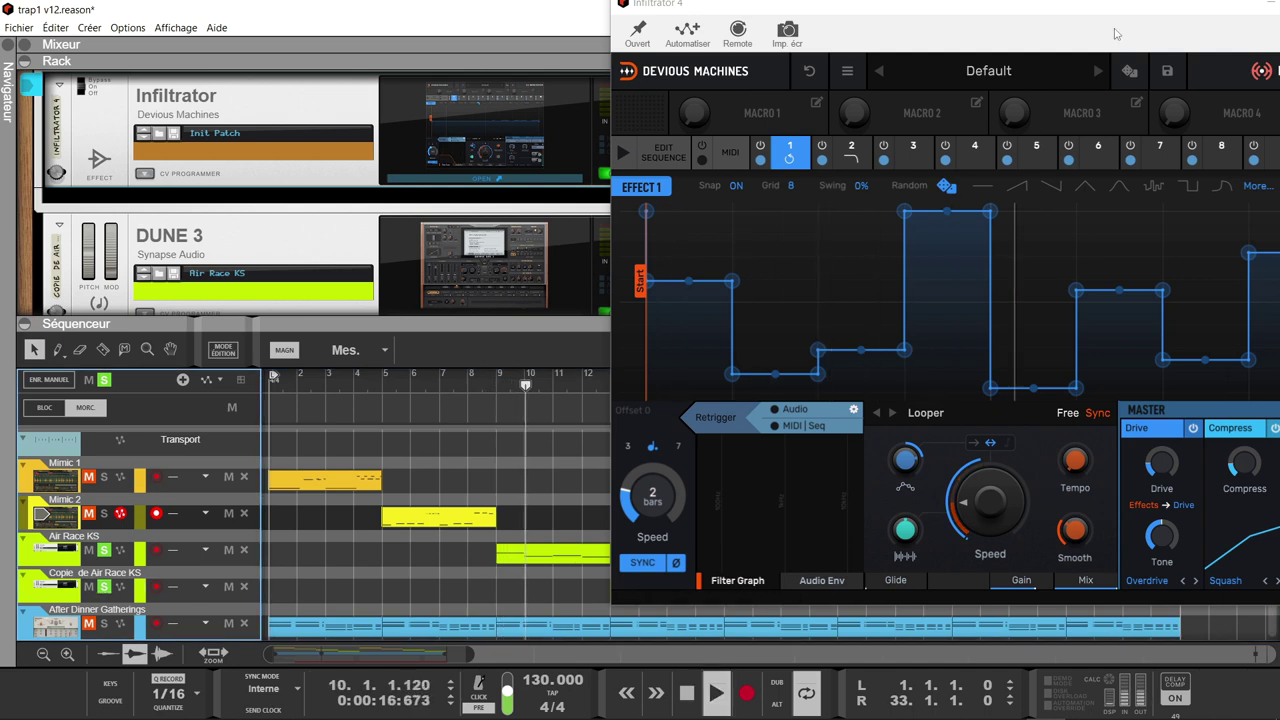
{"action": "left_click_drag", "start_coordinate": [1096, 13], "coordinate": [868, 22]}
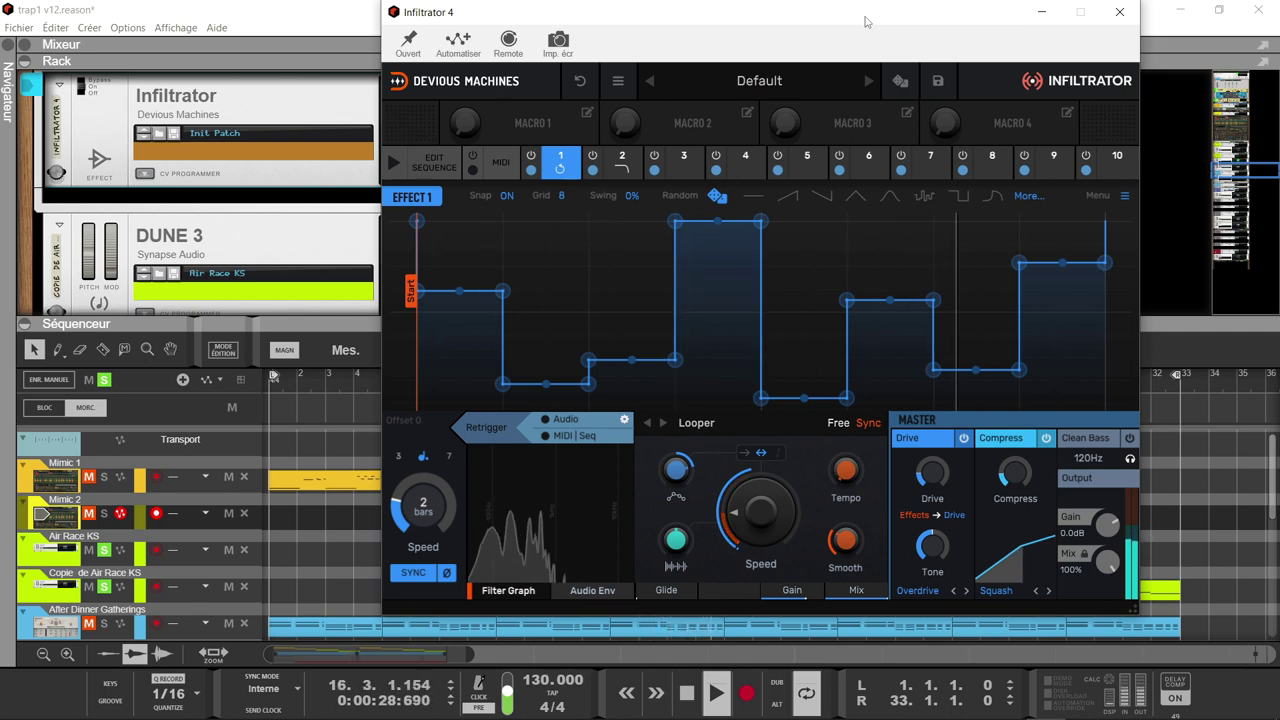
{"action": "key", "text": "space"}
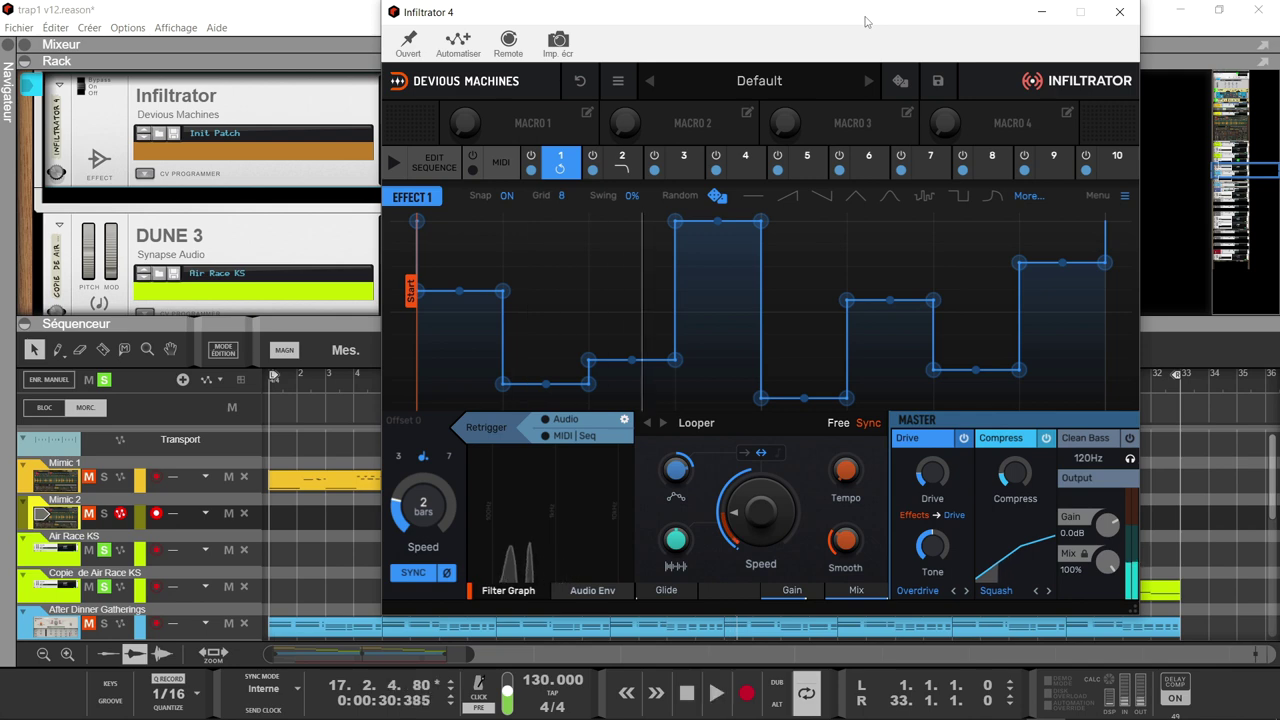
{"action": "left_click", "coordinate": [1118, 13]}
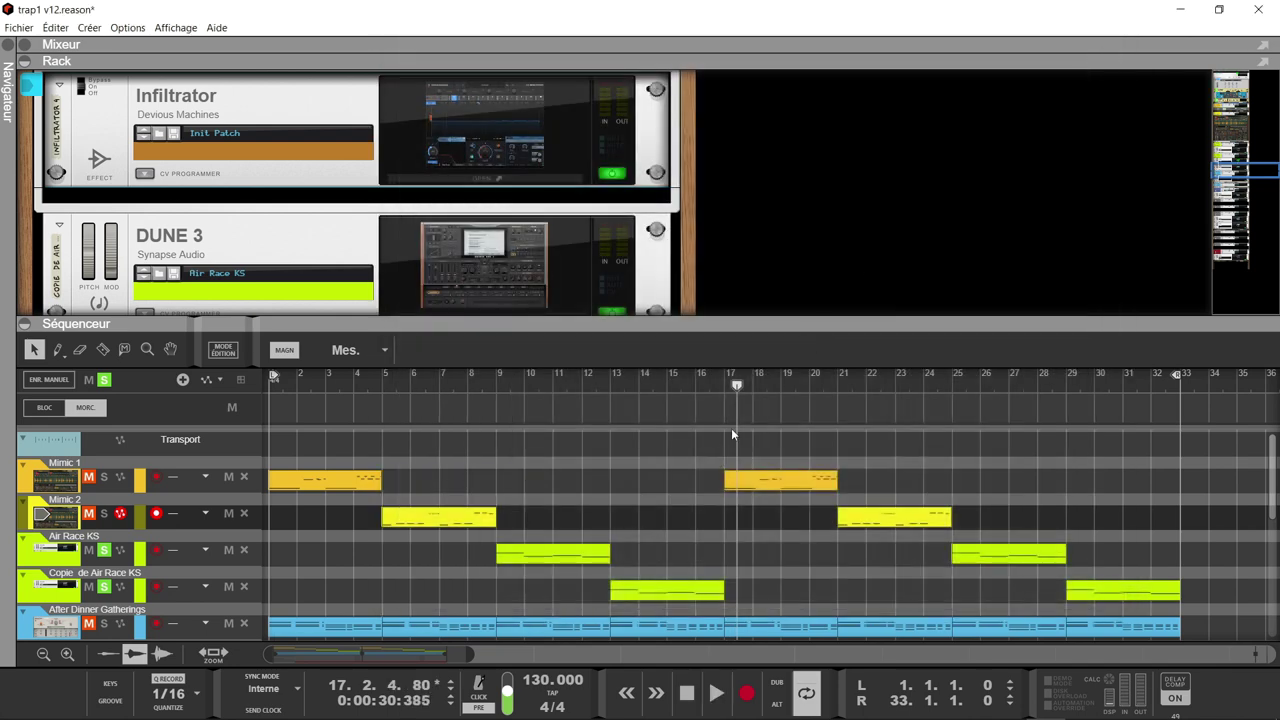
Step: Solo only the upper After Dinner Gatherings track and open its Infiltrator
{"action": "left_click_drag", "start_coordinate": [1235, 172], "coordinate": [1237, 180]}
{"action": "left_click", "coordinate": [105, 624]}
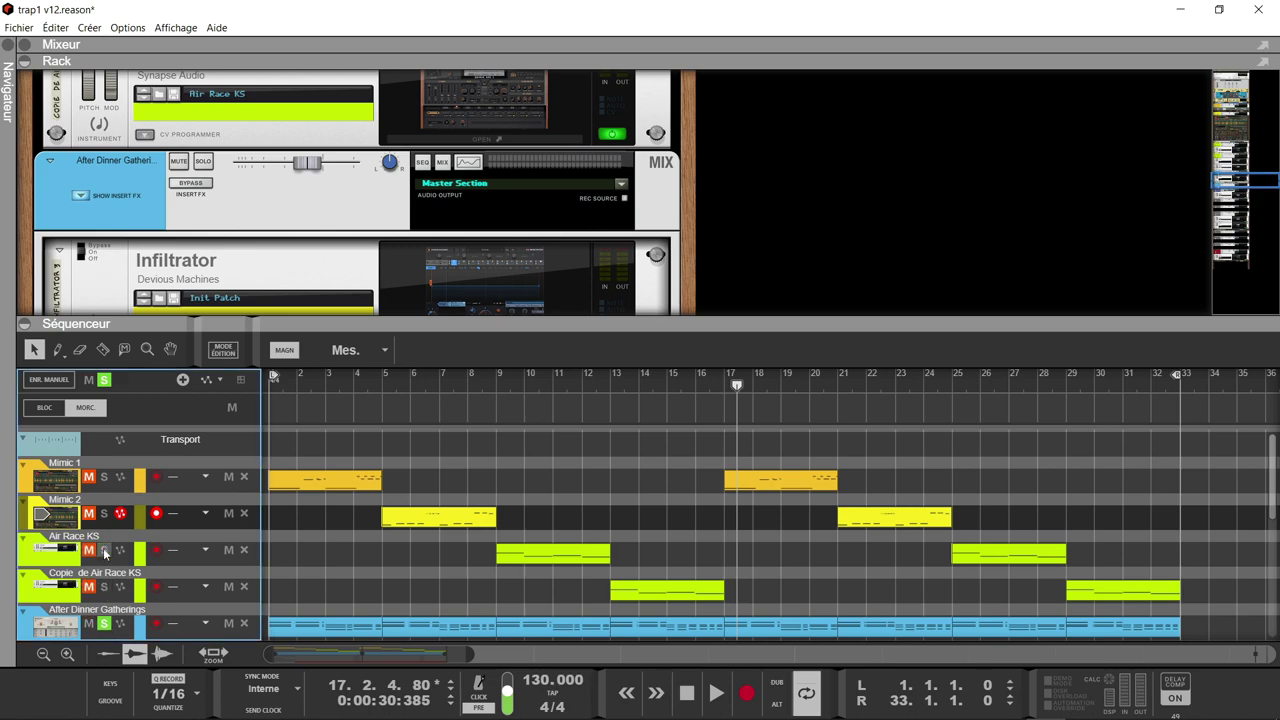
{"action": "left_click", "coordinate": [444, 264]}
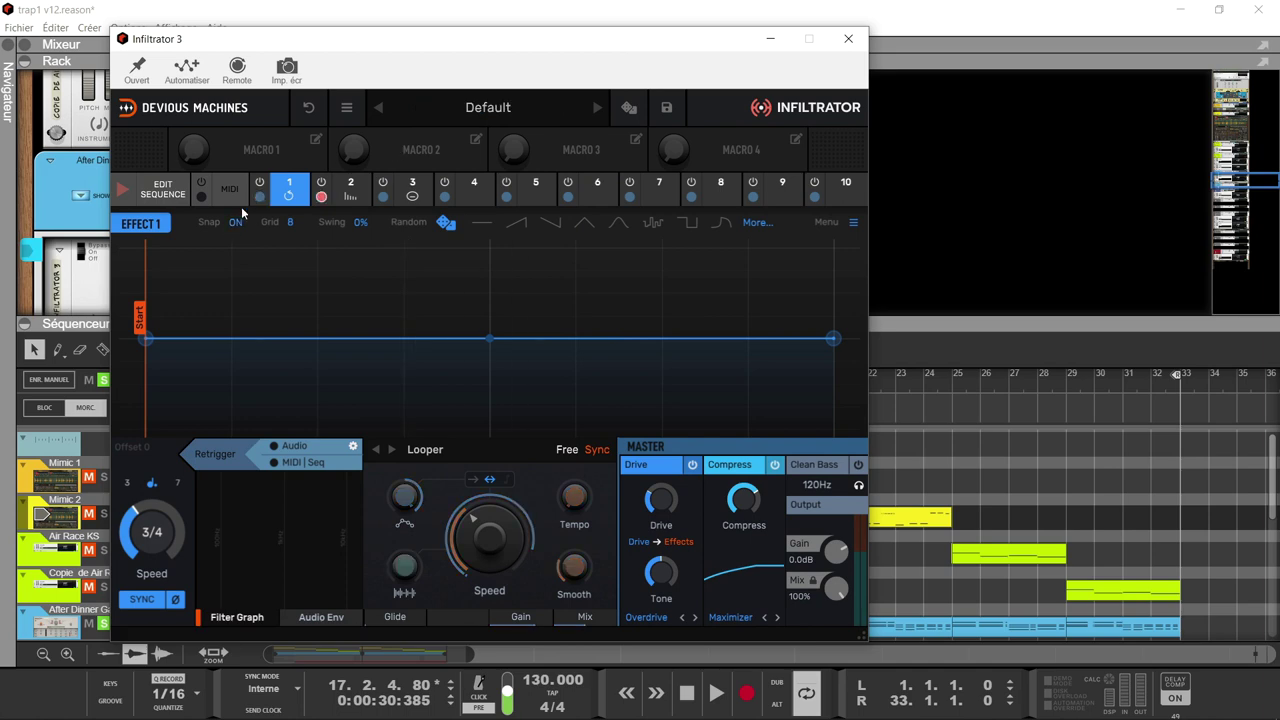
Step: Show the Infiltrator's step sequence and play from the start, comparing the After Dinner Gatherings track with its insert effects bypassed and active
{"action": "left_click", "coordinate": [163, 190]}
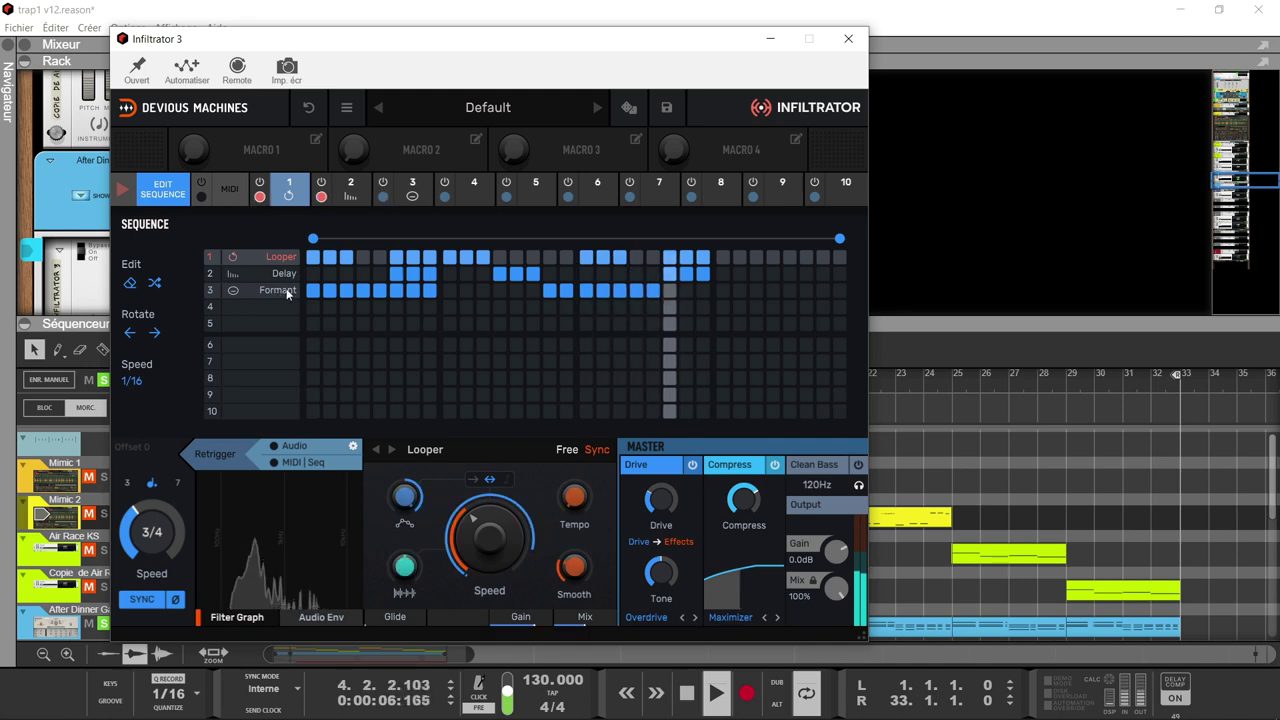
{"action": "left_click_drag", "start_coordinate": [422, 44], "coordinate": [652, 24]}
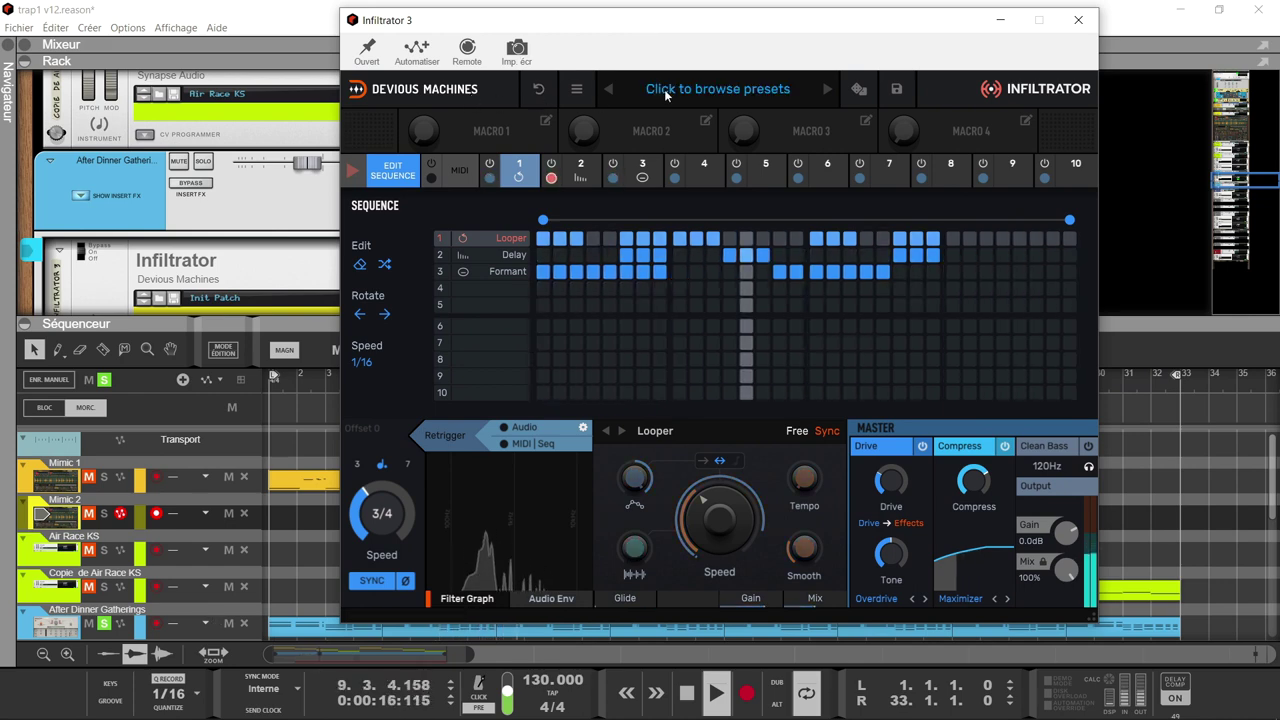
{"action": "left_click", "coordinate": [205, 194]}
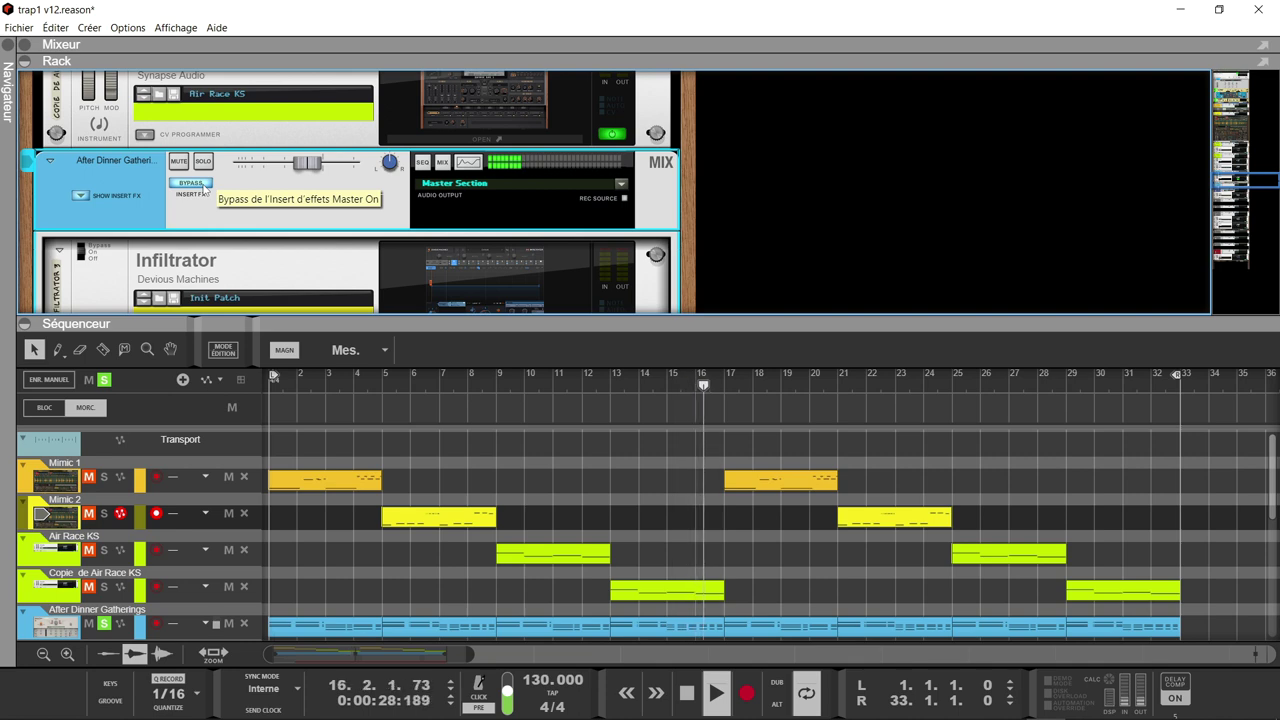
{"action": "left_click", "coordinate": [205, 187]}
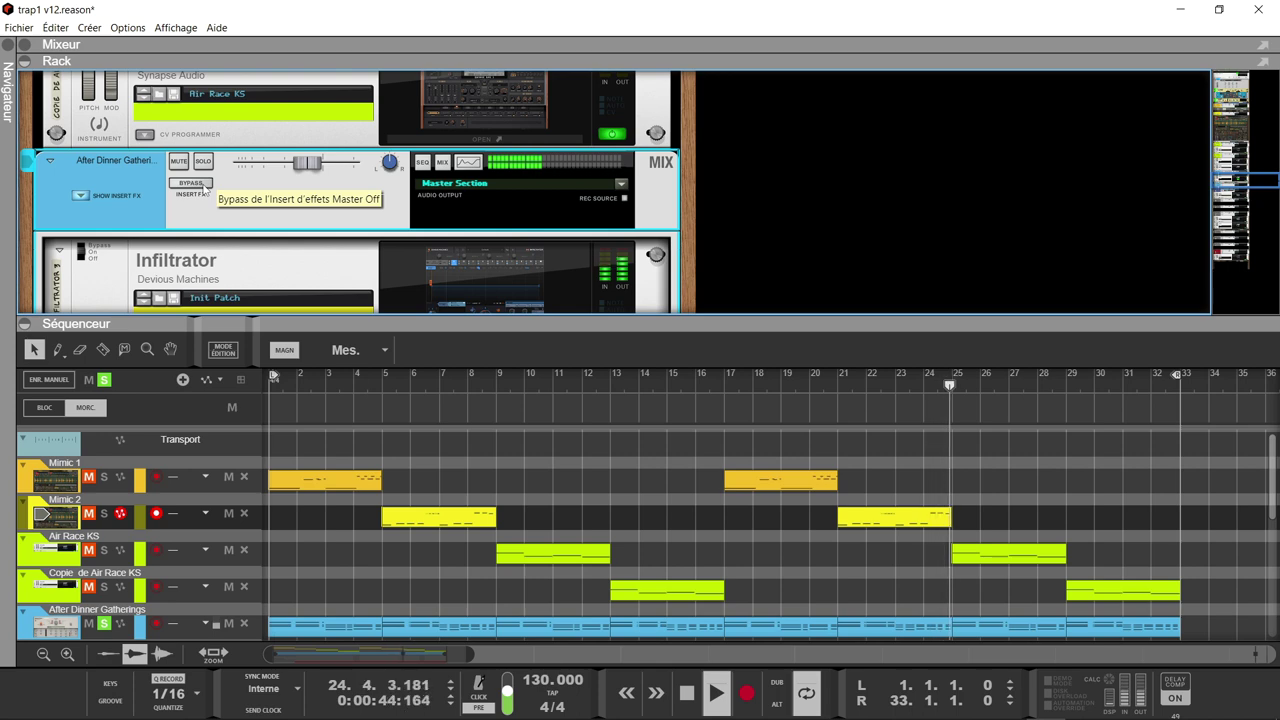
{"action": "key", "text": "space"}
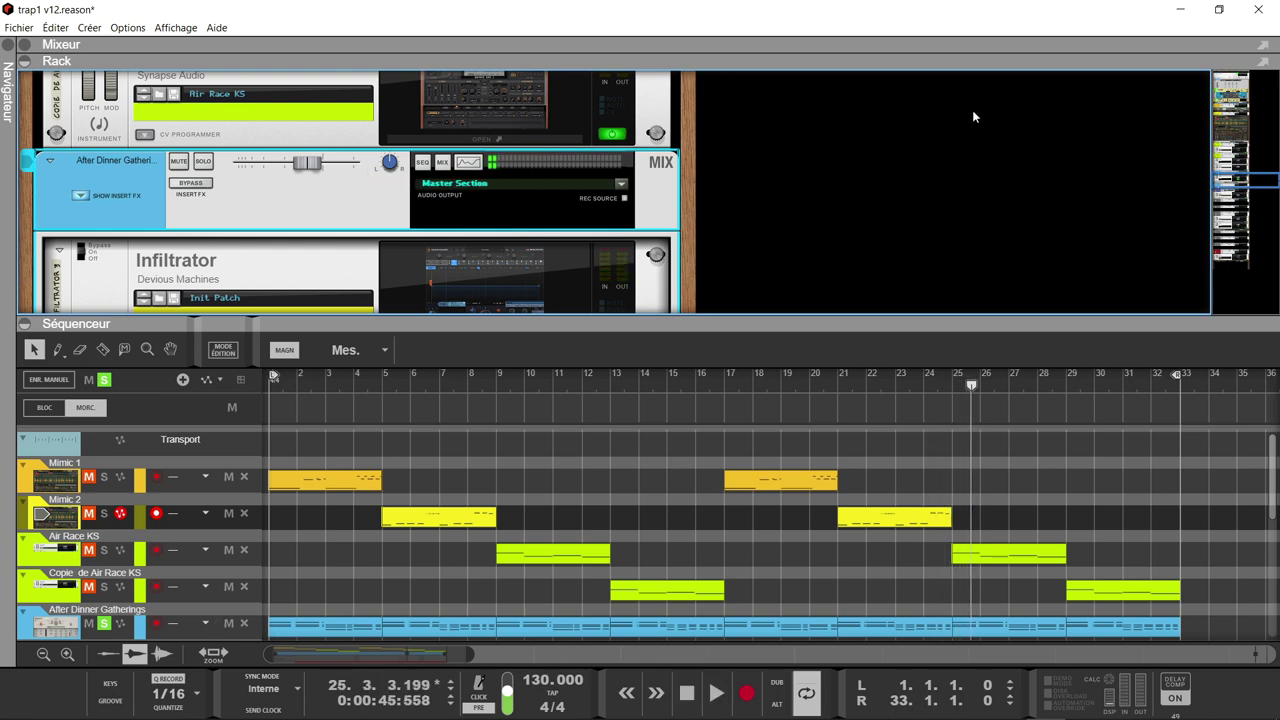
Step: Open the Infiltrator on the upper After Dinner Gatherings track, show its step sequence, and close its window
{"action": "left_click_drag", "start_coordinate": [1240, 178], "coordinate": [1245, 186]}
{"action": "left_click", "coordinate": [588, 182]}
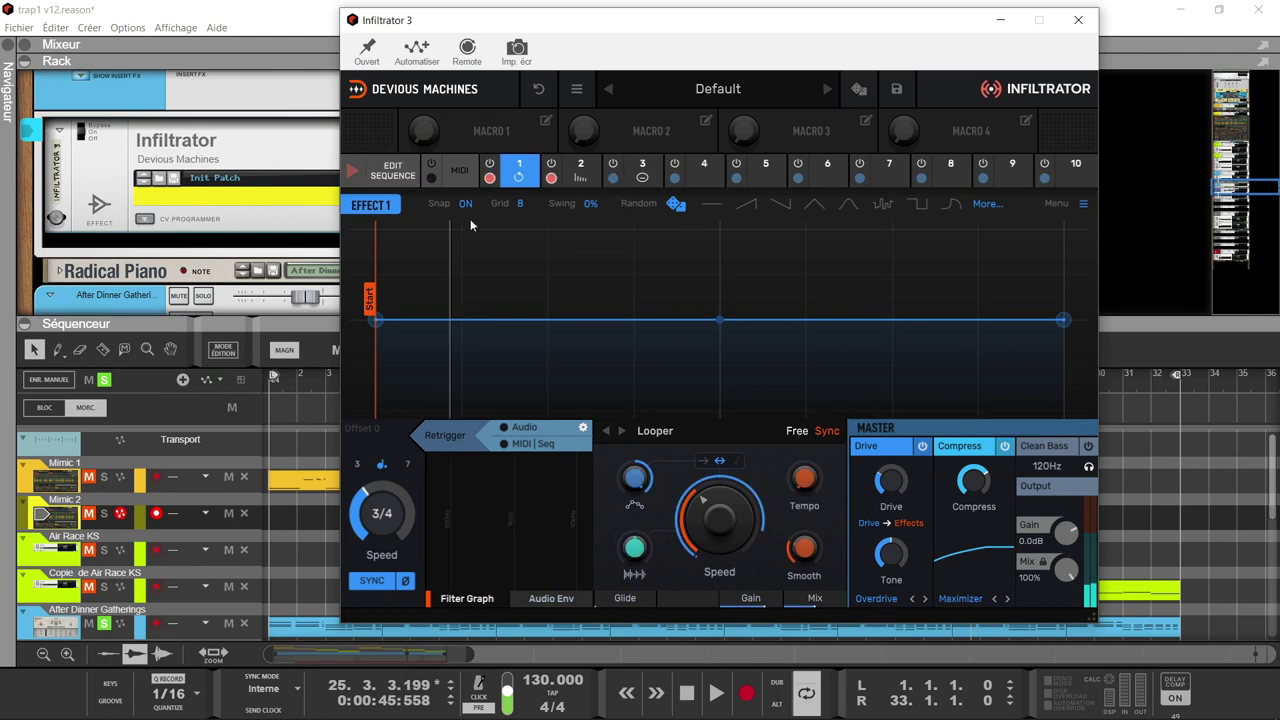
{"action": "left_click", "coordinate": [391, 177]}
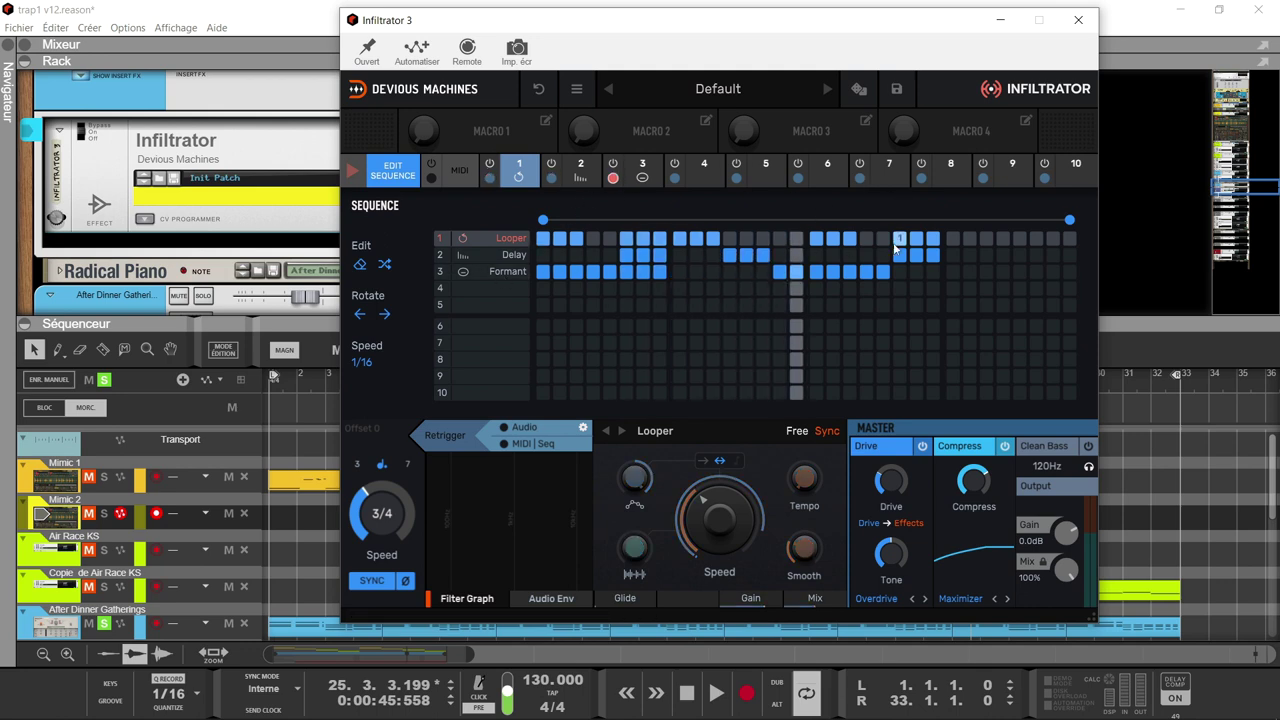
{"action": "left_click", "coordinate": [1077, 22]}
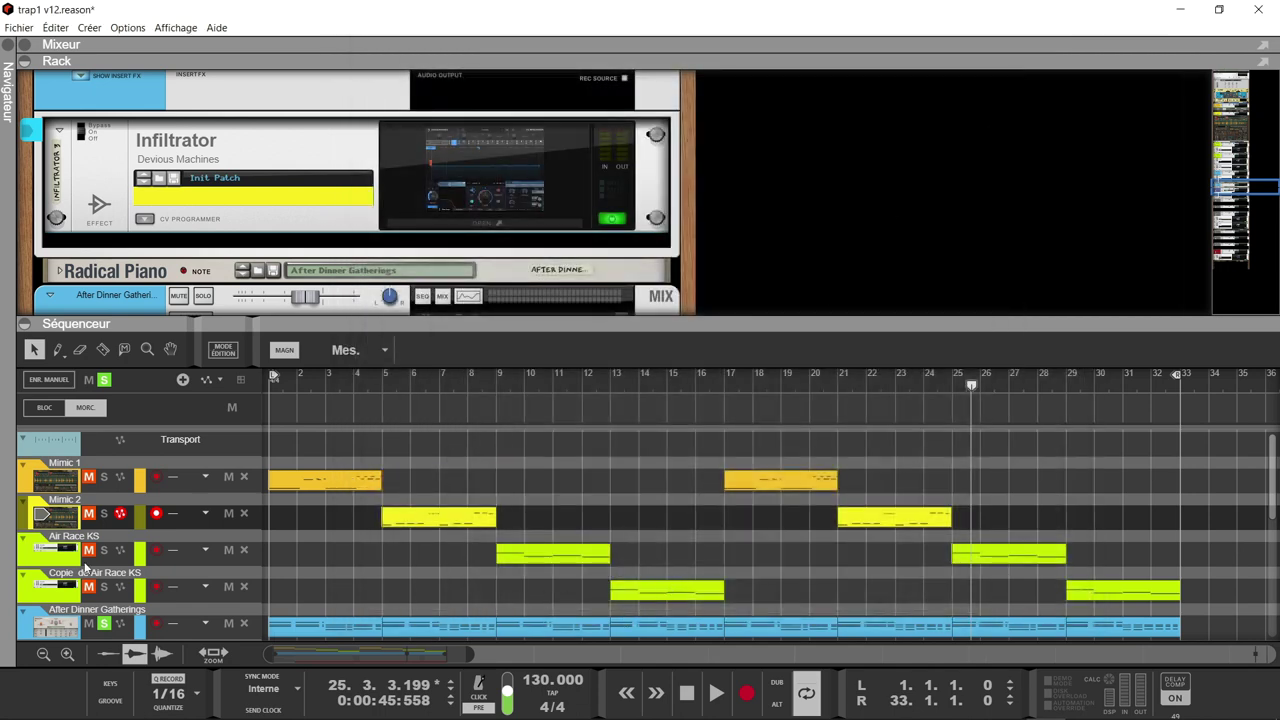
Step: Solo only the Bold 1 Retrans track, open its Infiltrator, and examine the Looper in effect 2 and the Ladder LP filter in effect 1
{"action": "left_click", "coordinate": [37, 596]}
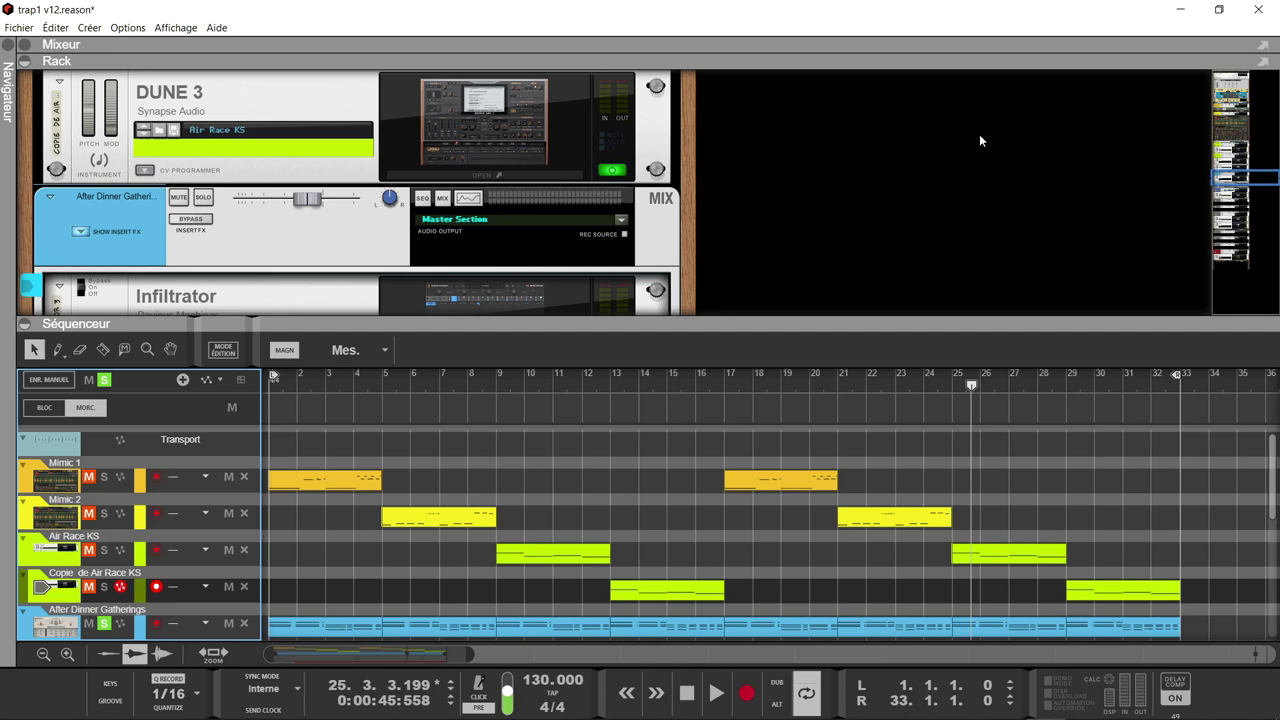
{"action": "left_click", "coordinate": [1227, 185]}
{"action": "left_click_drag", "start_coordinate": [1275, 464], "coordinate": [1277, 523]}
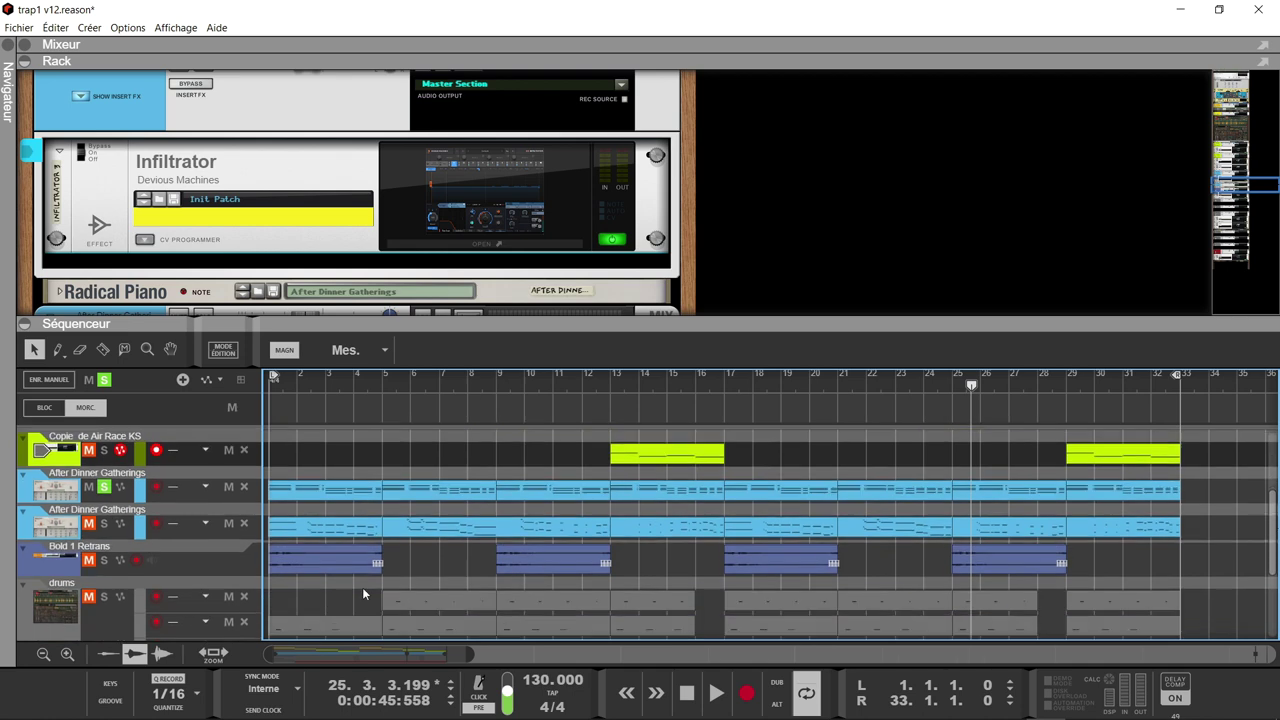
{"action": "left_click", "coordinate": [105, 561]}
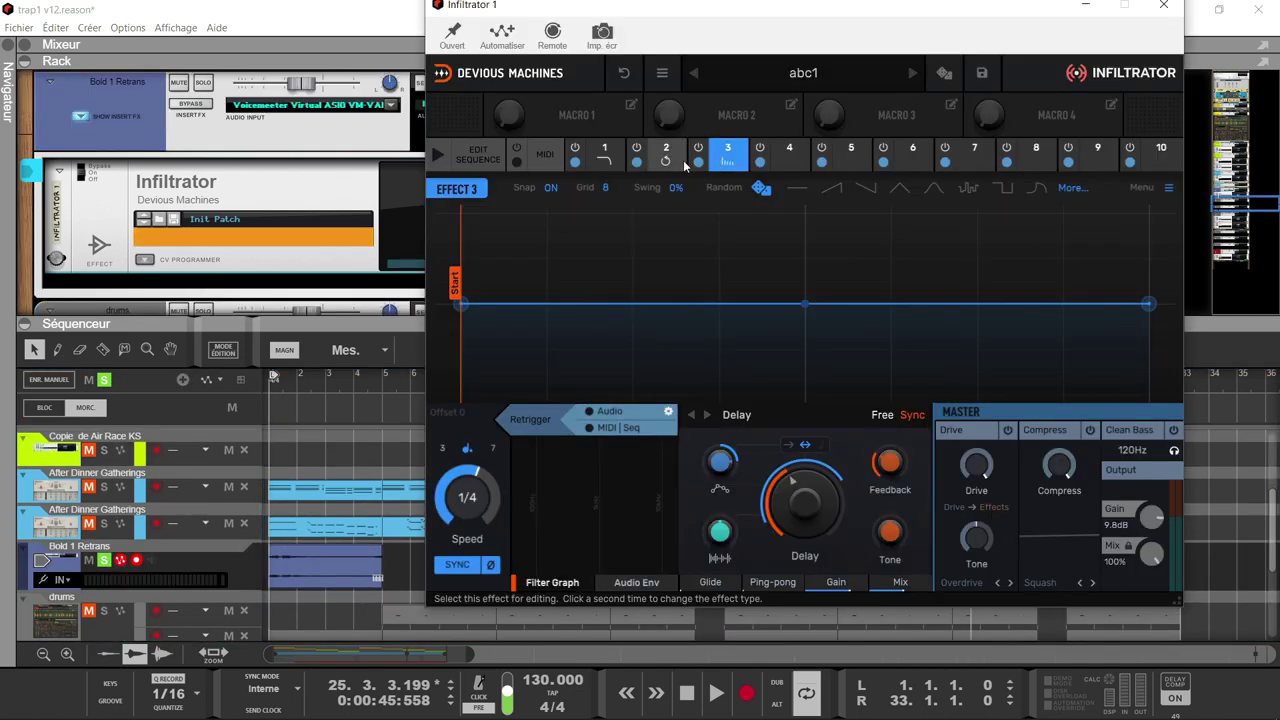
{"action": "left_click", "coordinate": [665, 160]}
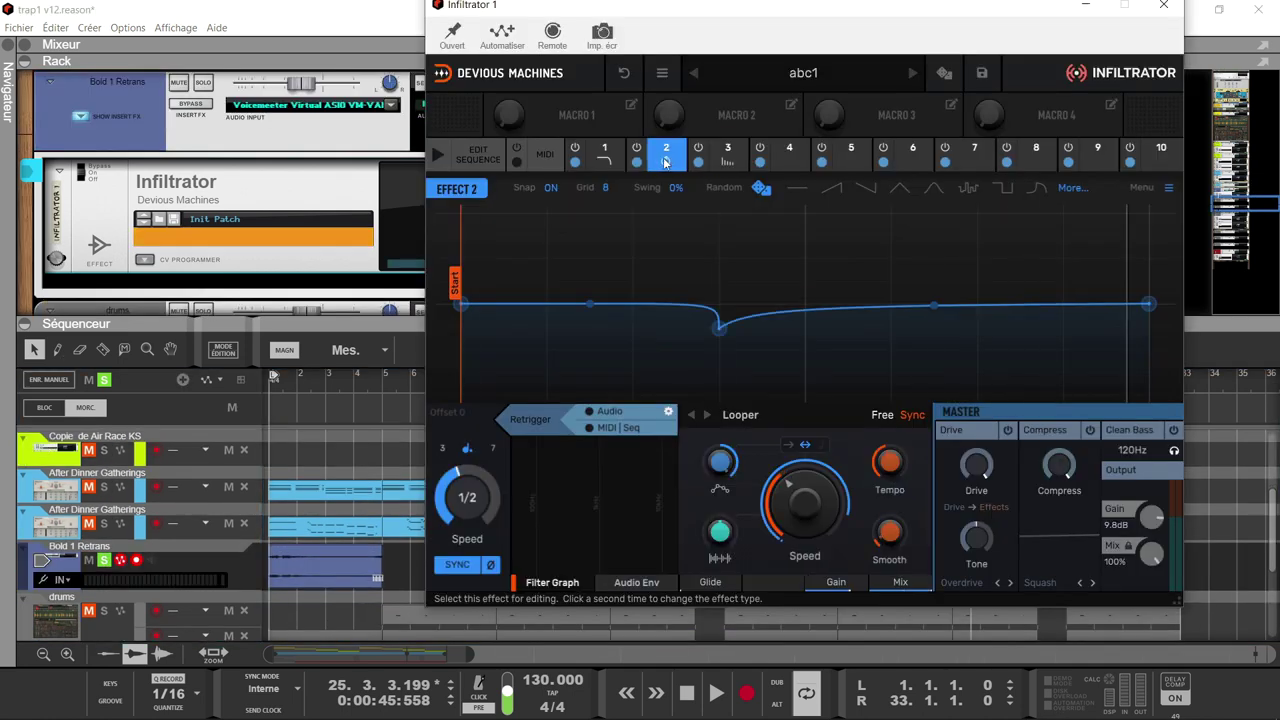
{"action": "left_click", "coordinate": [607, 160]}
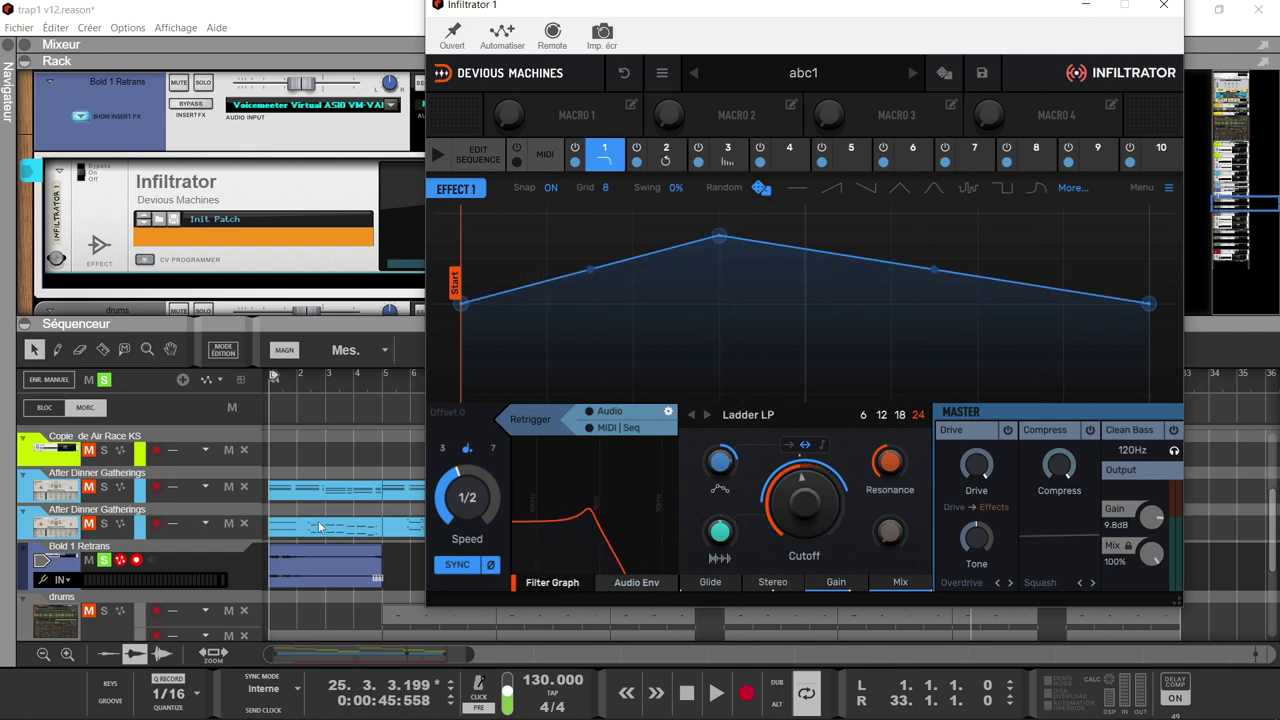
Step: Play the soloed Bold 1 Retrans track from the start and from bar 9, reopening its Infiltrator to watch the effect
{"action": "key", "text": "Home"}
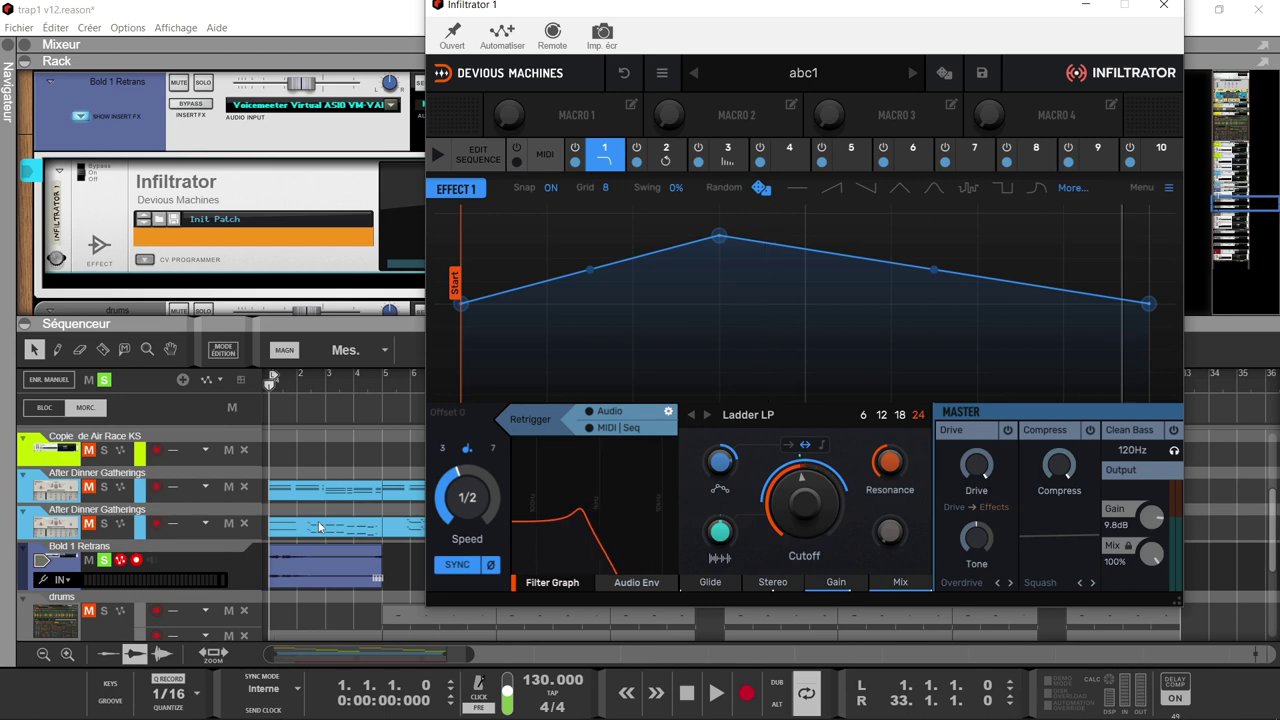
{"action": "key", "text": "space"}
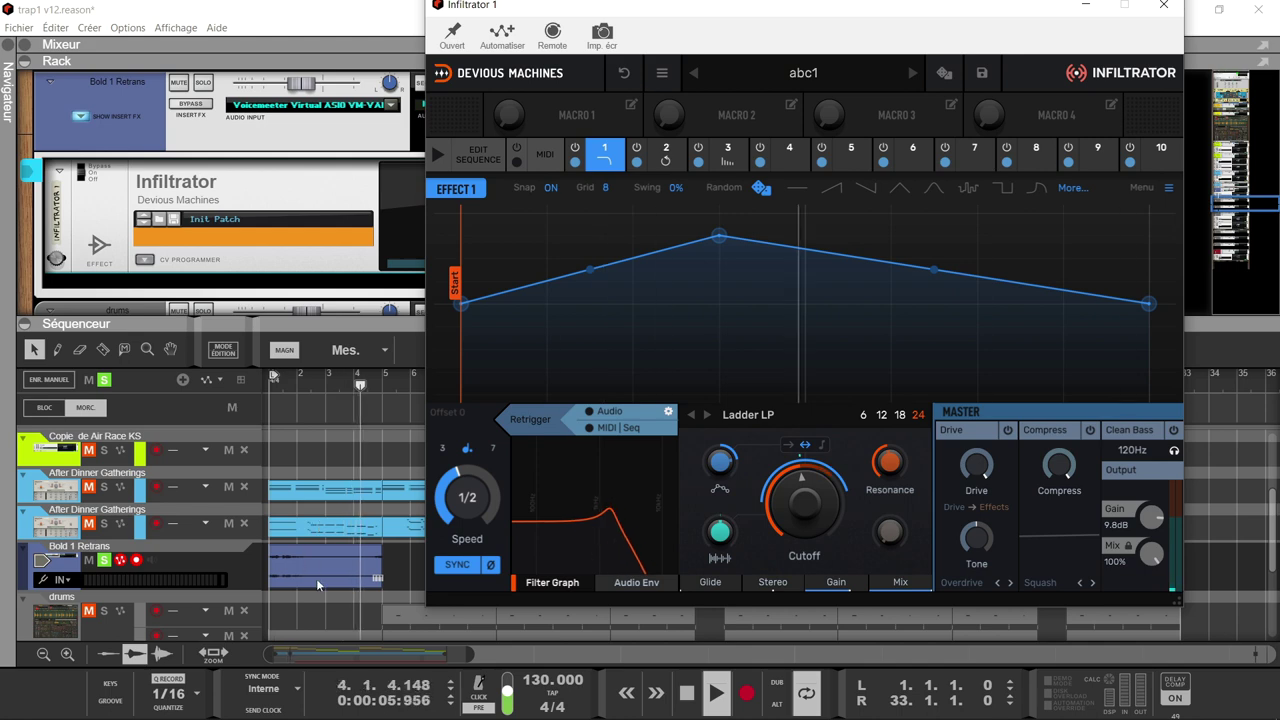
{"action": "left_click", "coordinate": [1164, 8]}
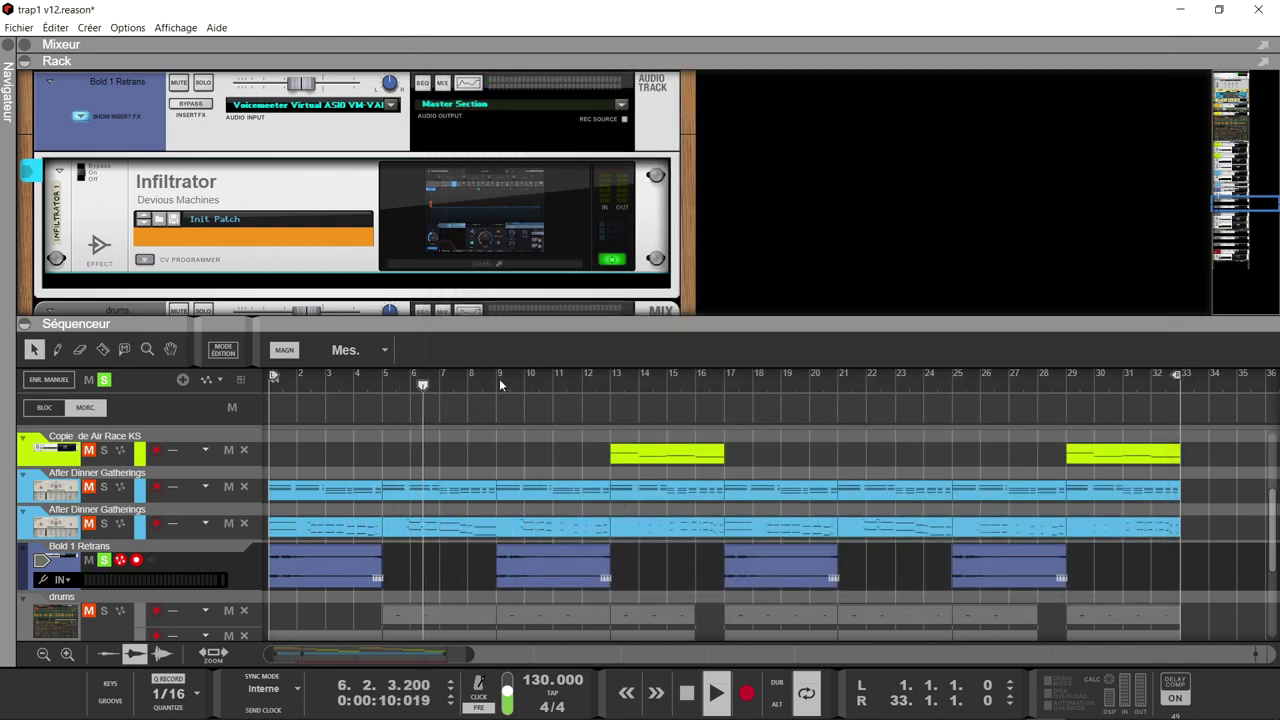
{"action": "left_click", "coordinate": [499, 378]}
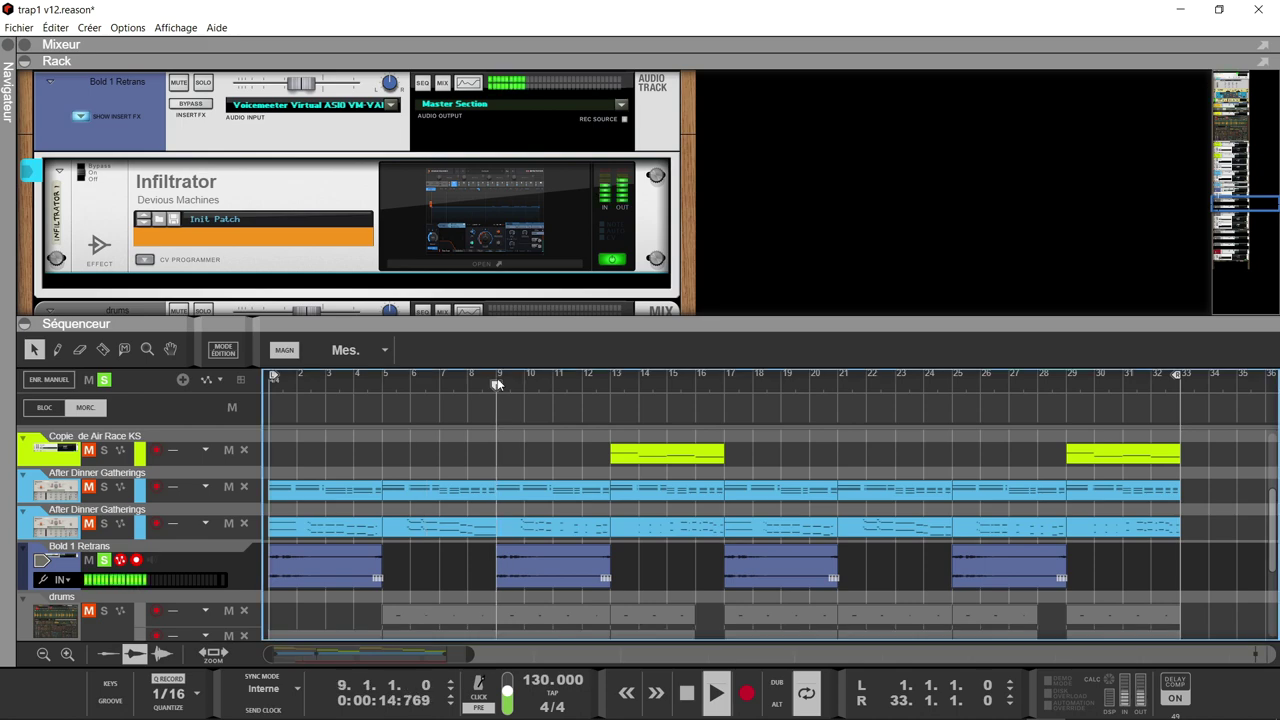
{"action": "left_click", "coordinate": [486, 258]}
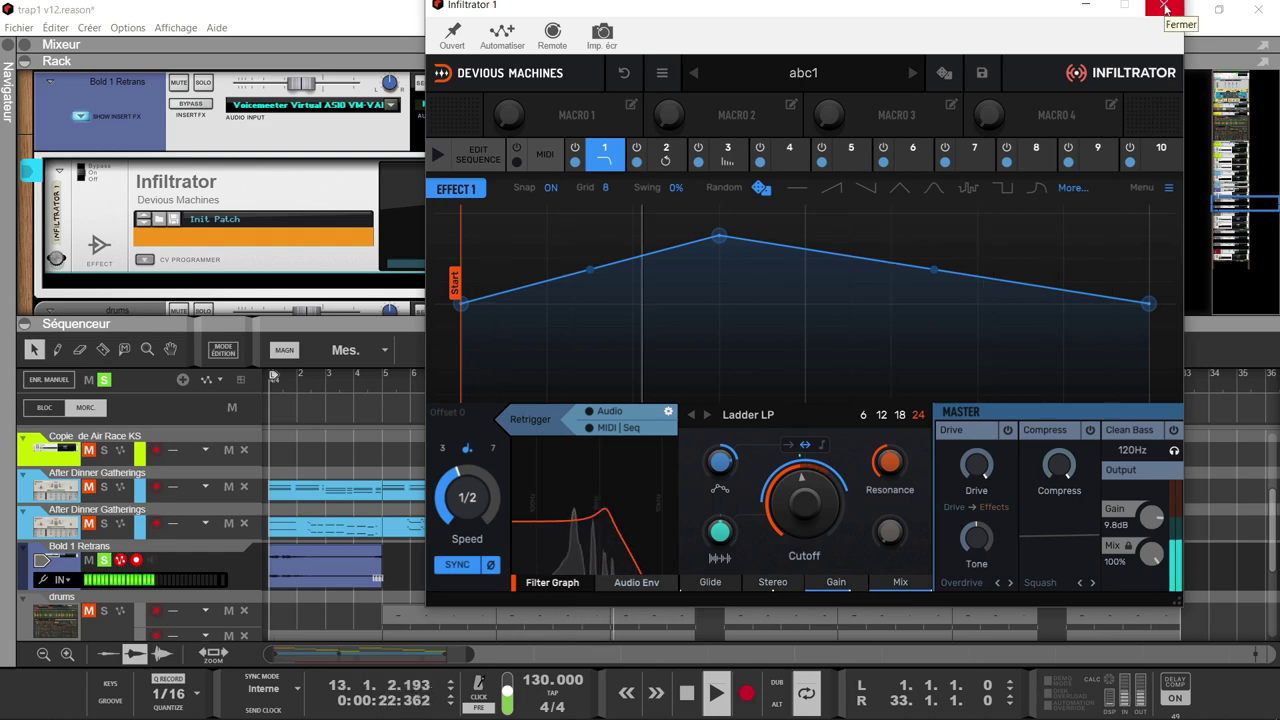
{"action": "left_click", "coordinate": [1165, 9]}
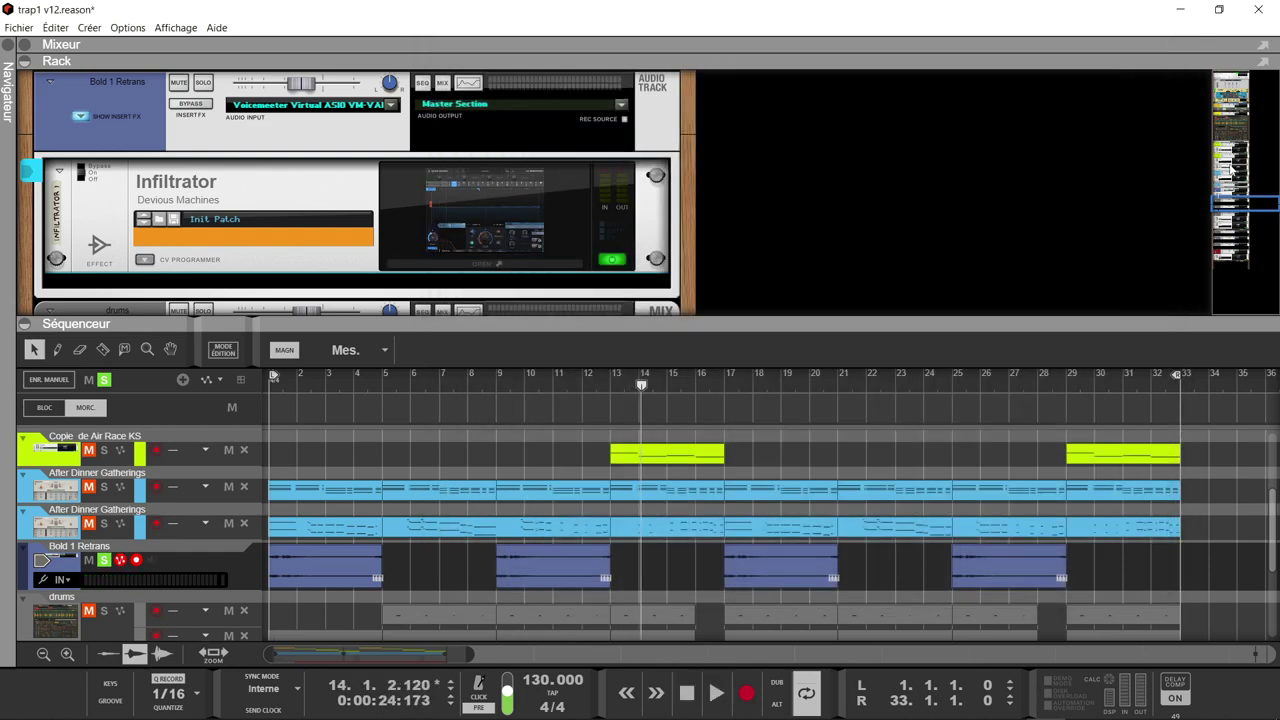
Step: Solo only the Mimic 4 track during playback, open its Infiltrator with the Sub Boost preset, and move the window clear of the track controls
{"action": "left_click_drag", "start_coordinate": [1255, 200], "coordinate": [1268, 251]}
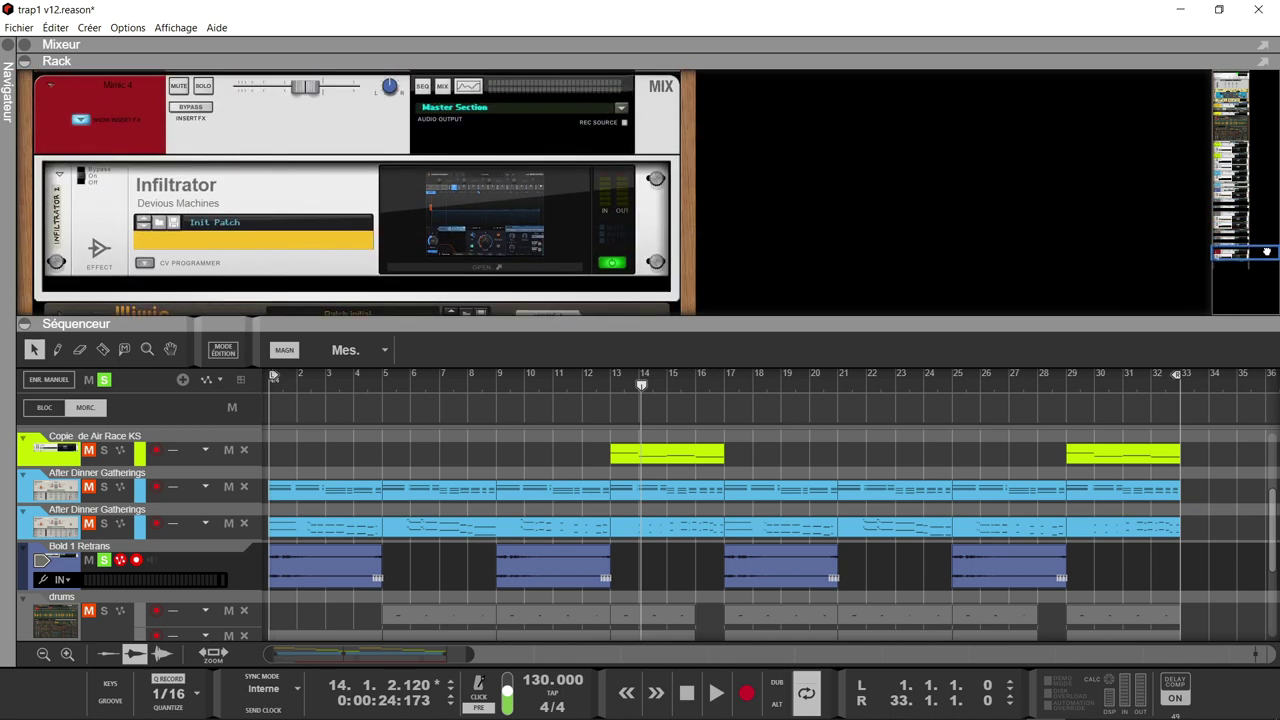
{"action": "left_click", "coordinate": [460, 272]}
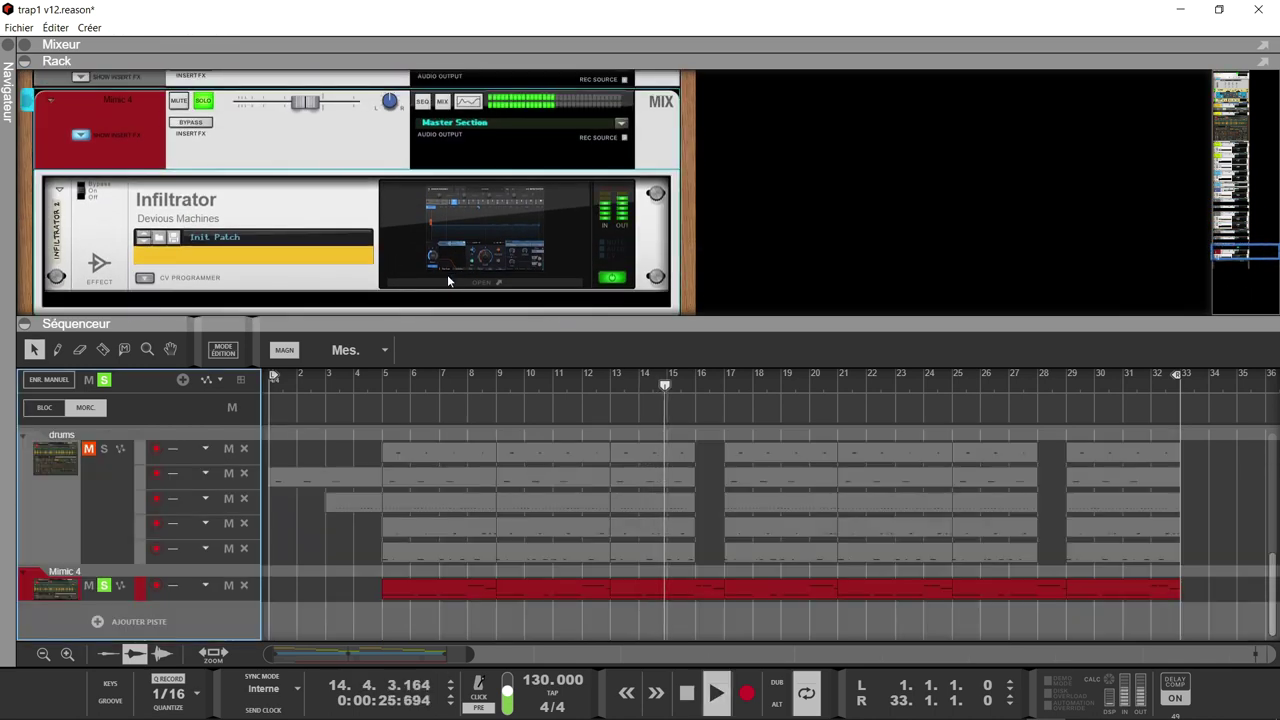
{"action": "left_click", "coordinate": [447, 274]}
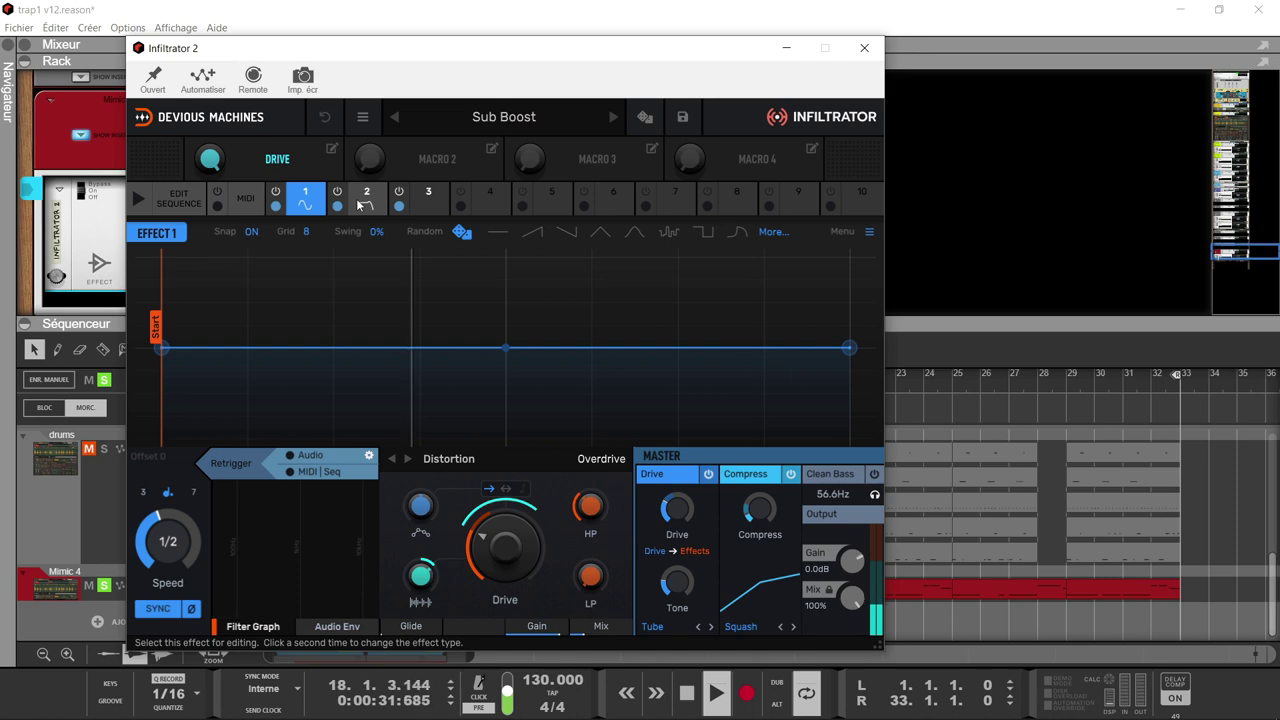
{"action": "left_click_drag", "start_coordinate": [521, 55], "coordinate": [866, 43]}
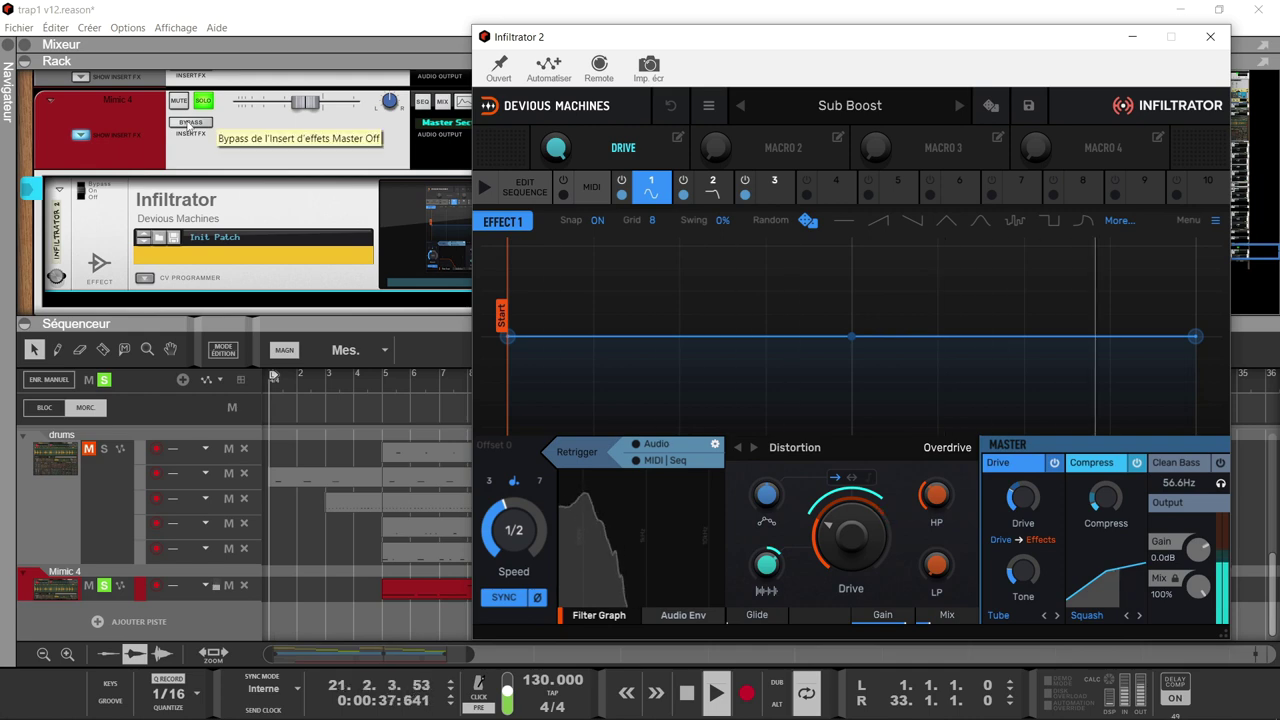
Step: Compare the playing Mimic 4 track with its insert effects bypassed and active, stop playback, and recheck its Infiltrator settings
{"action": "left_click", "coordinate": [190, 125]}
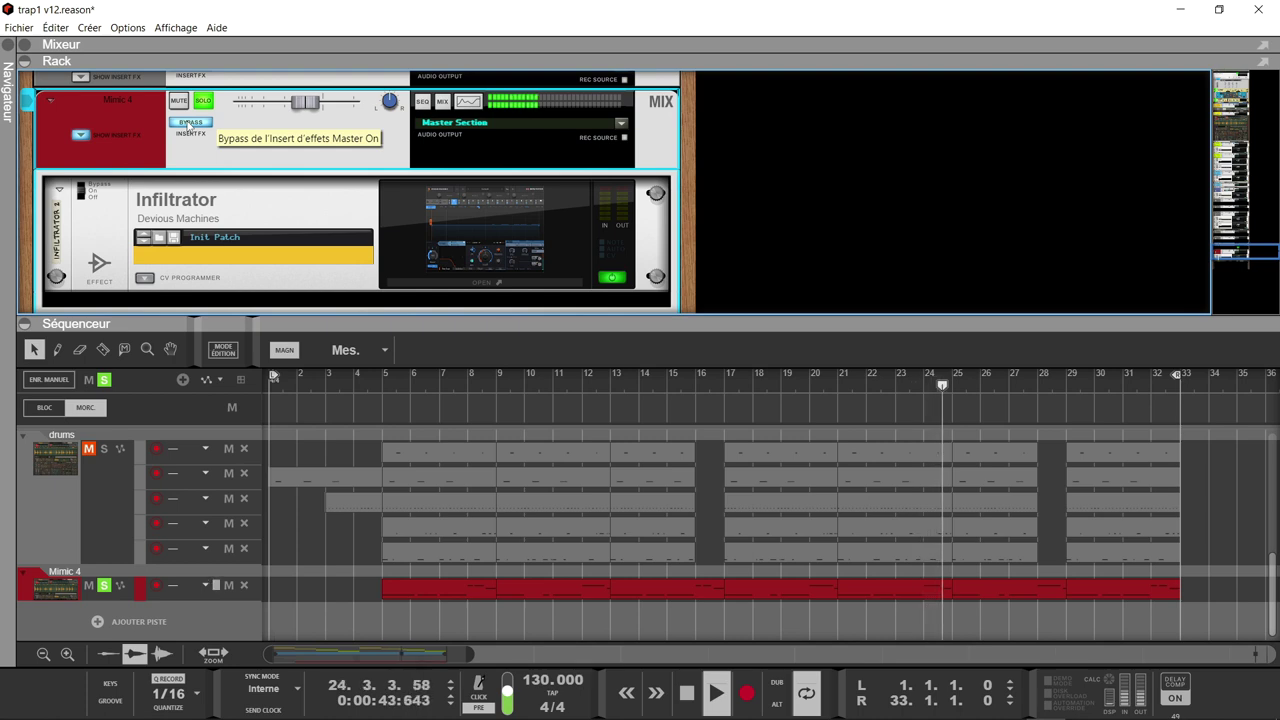
{"action": "left_click", "coordinate": [190, 124]}
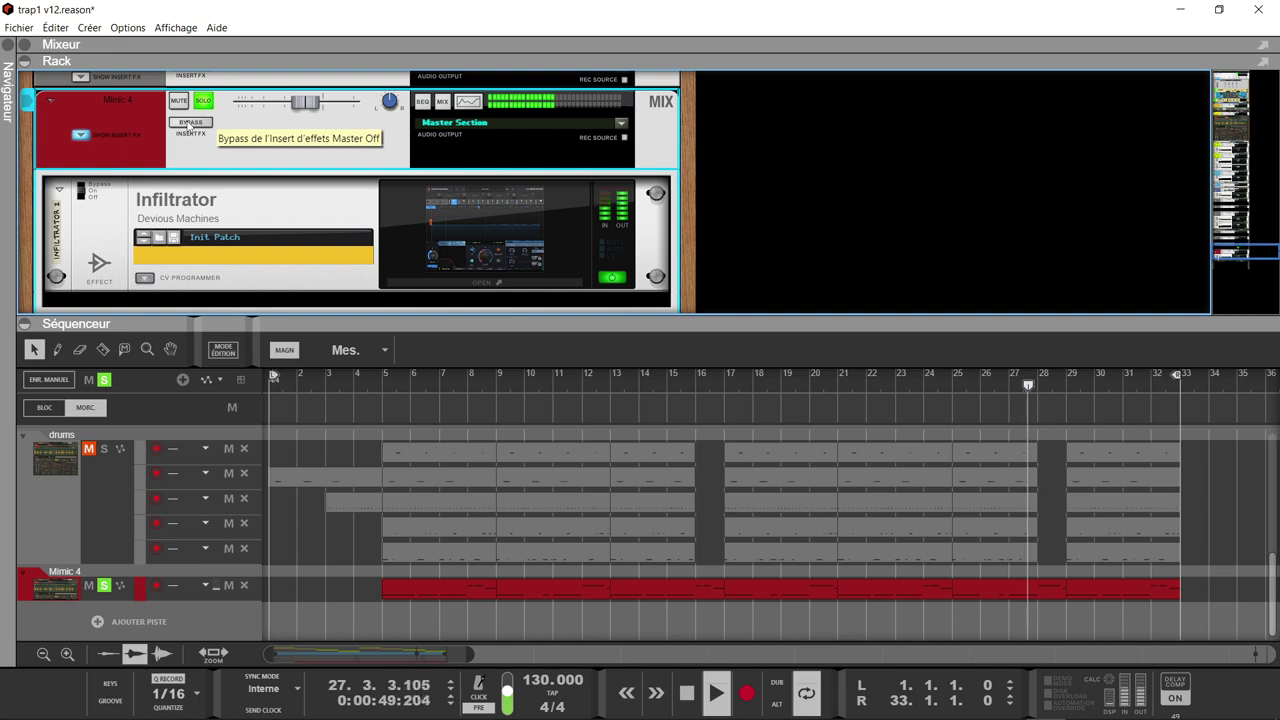
{"action": "left_click", "coordinate": [190, 124]}
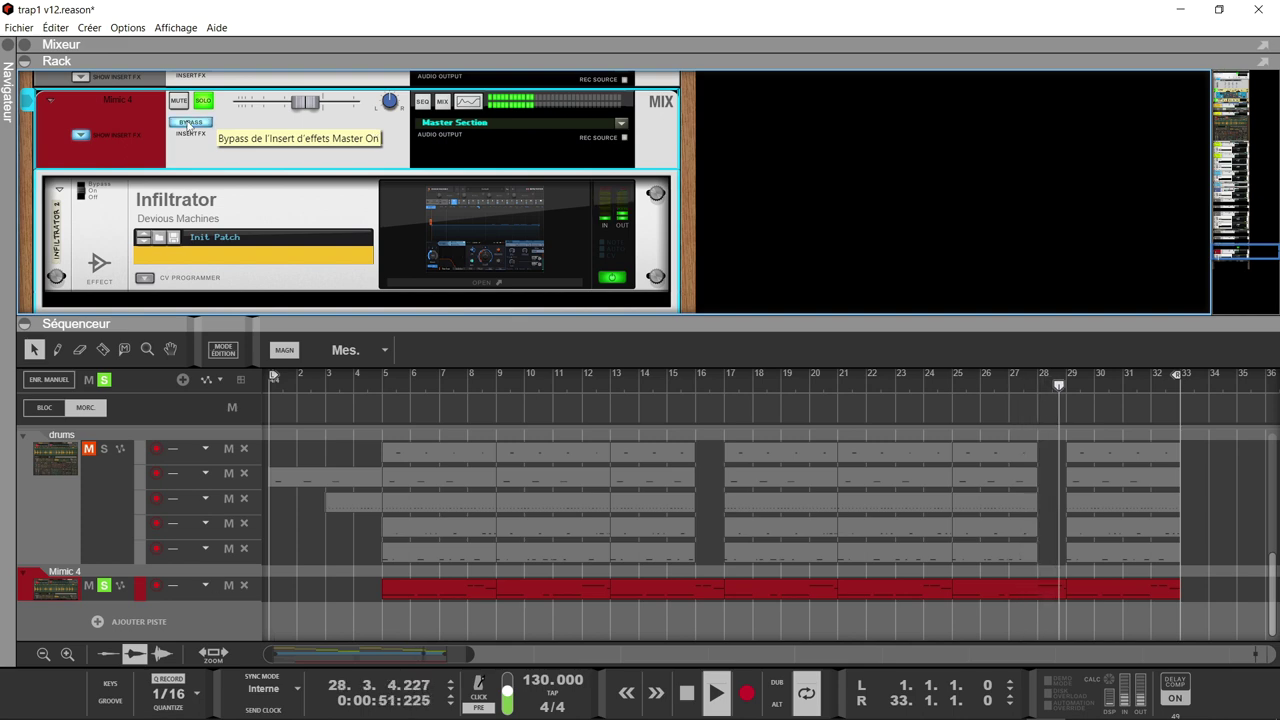
{"action": "left_click", "coordinate": [190, 124]}
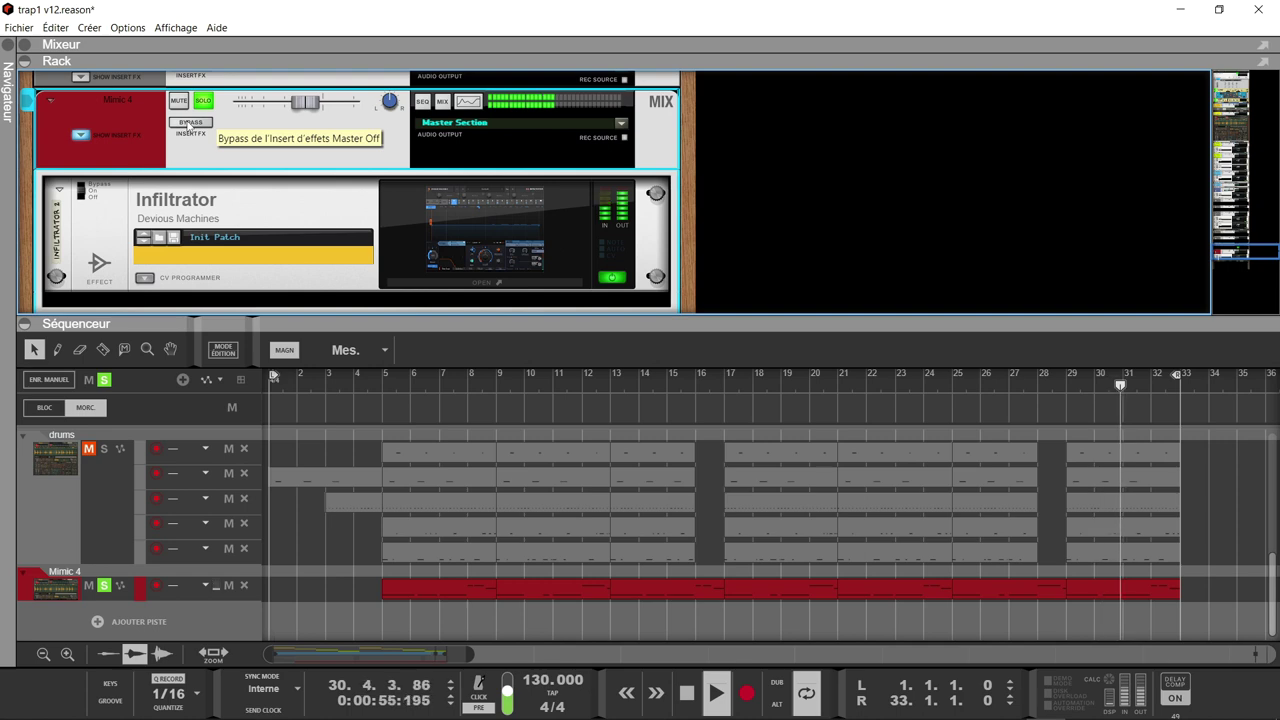
{"action": "key", "text": "space"}
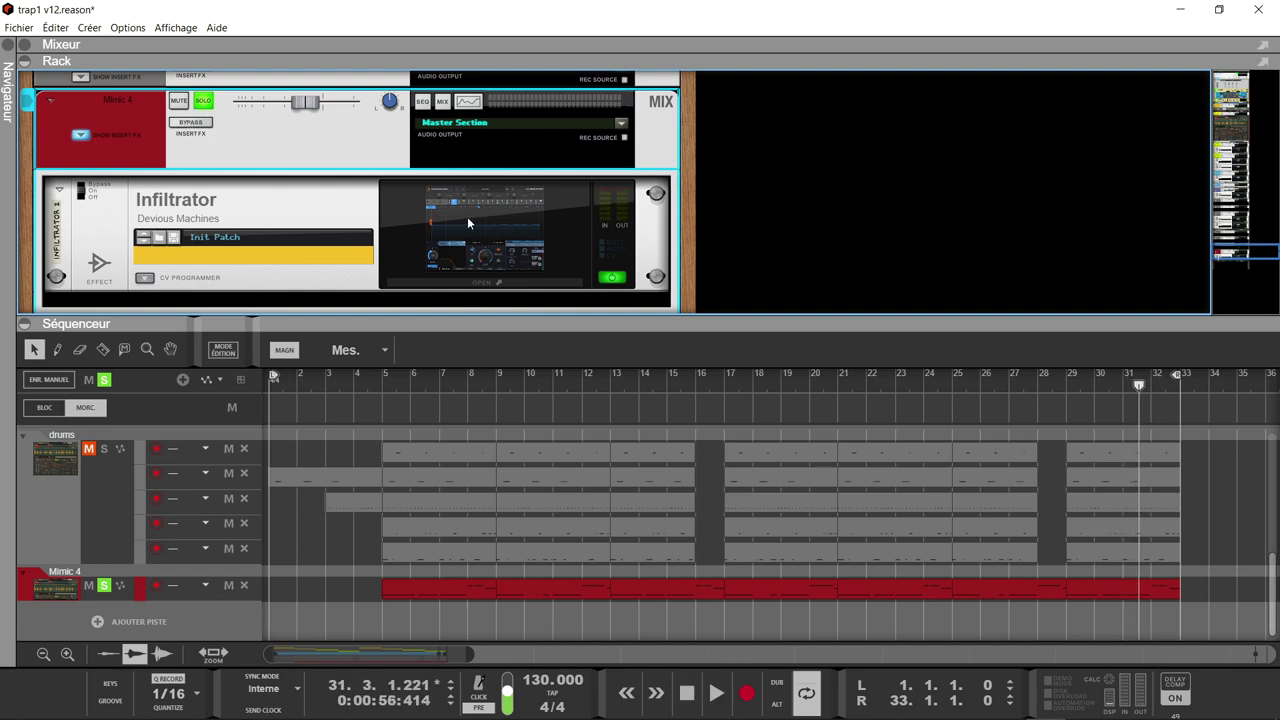
{"action": "left_click", "coordinate": [485, 282]}
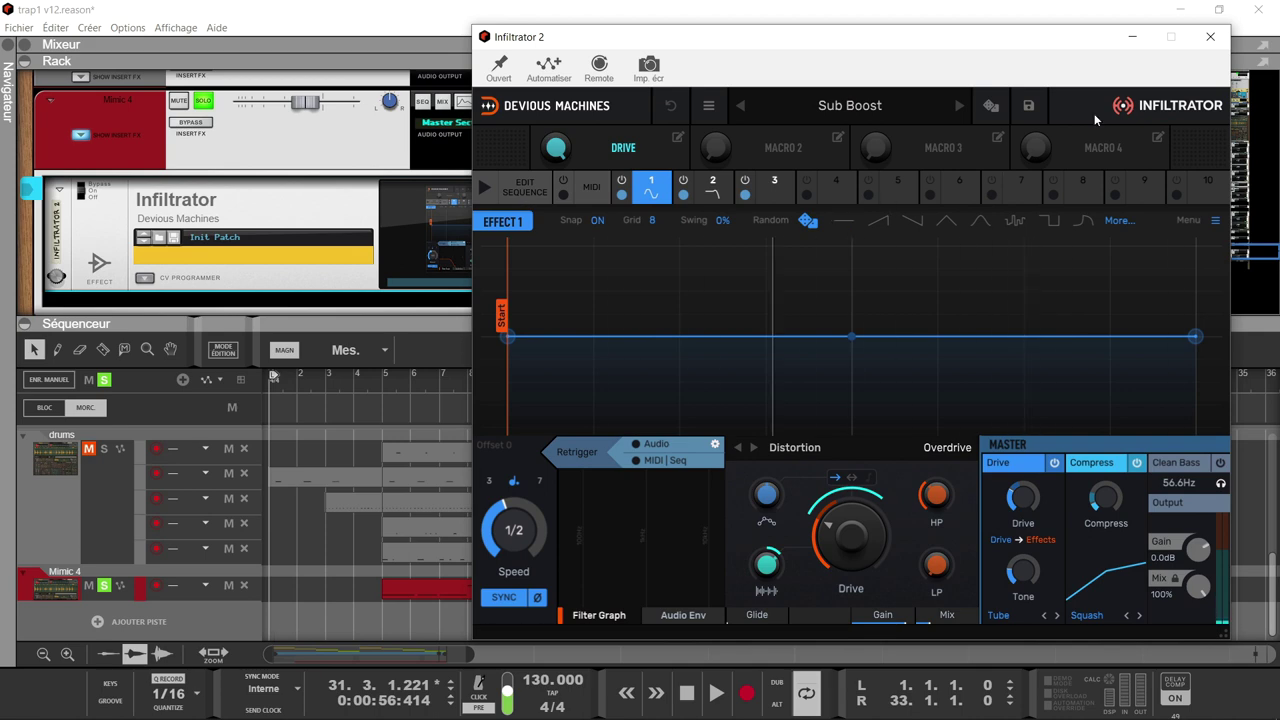
{"action": "left_click", "coordinate": [1211, 38]}
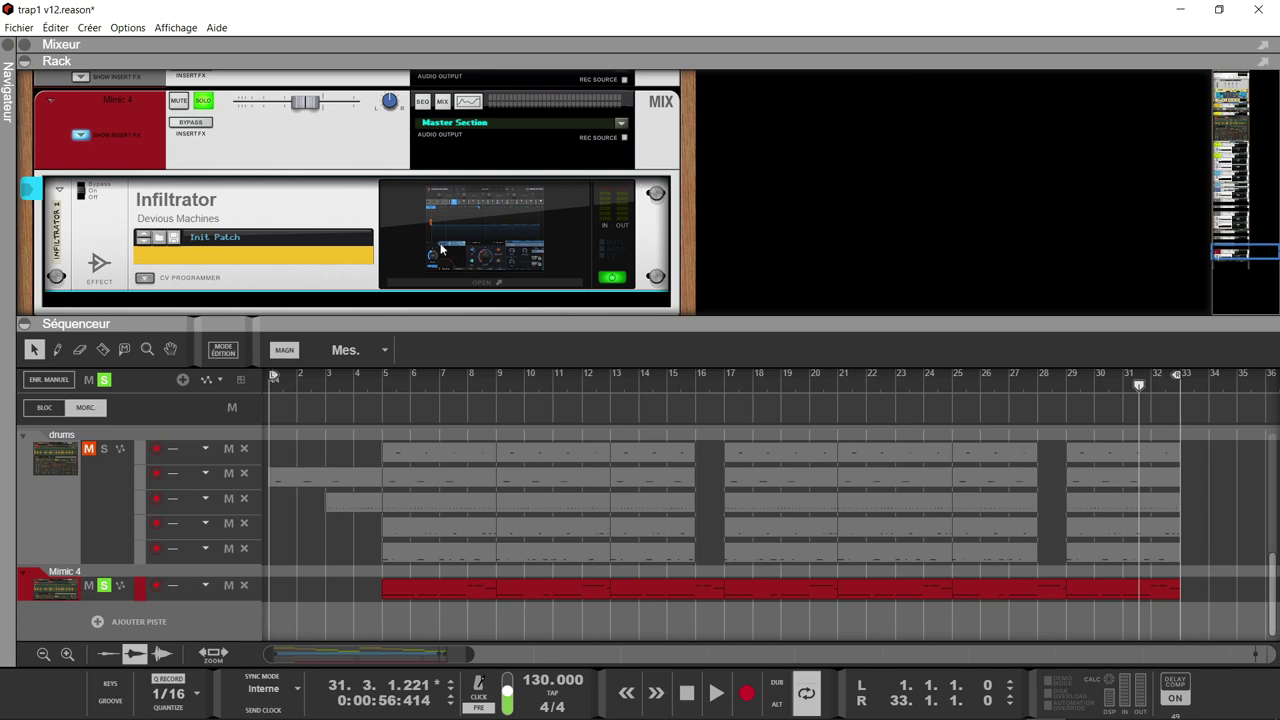
Step: Clear all track solos and play the full song from bar 1
{"action": "left_click", "coordinate": [204, 101]}
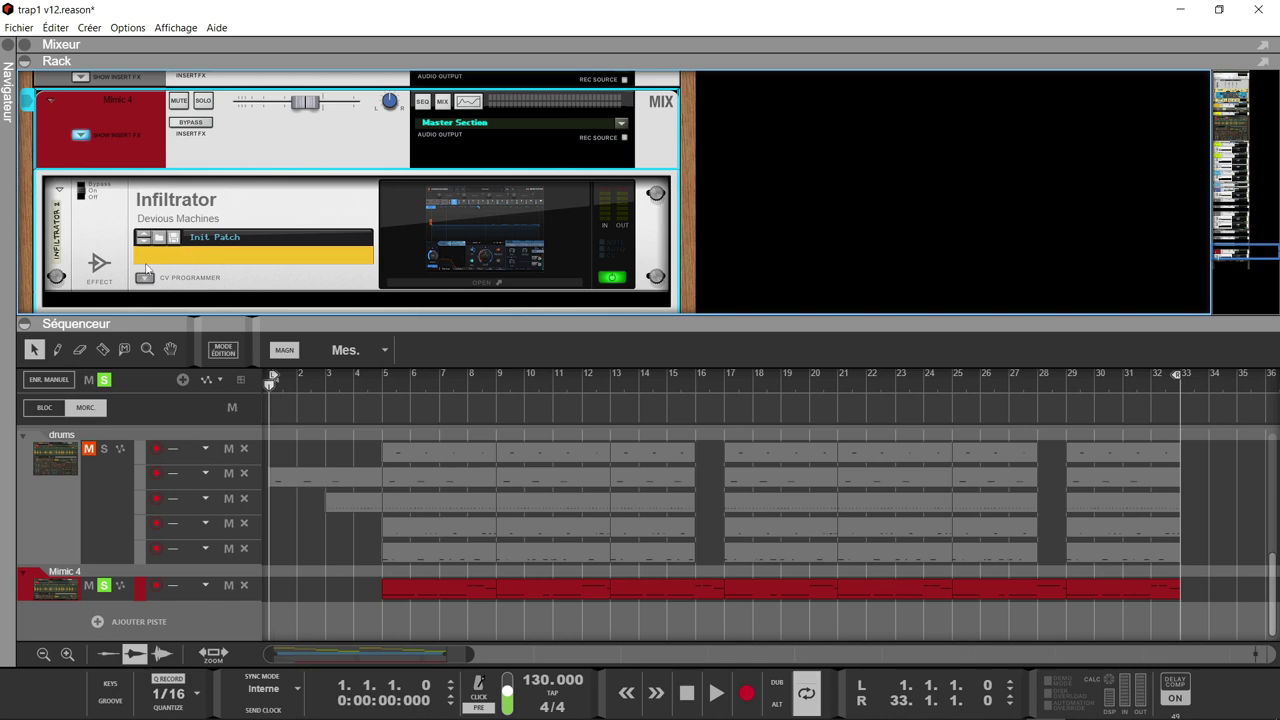
{"action": "left_click", "coordinate": [103, 380]}
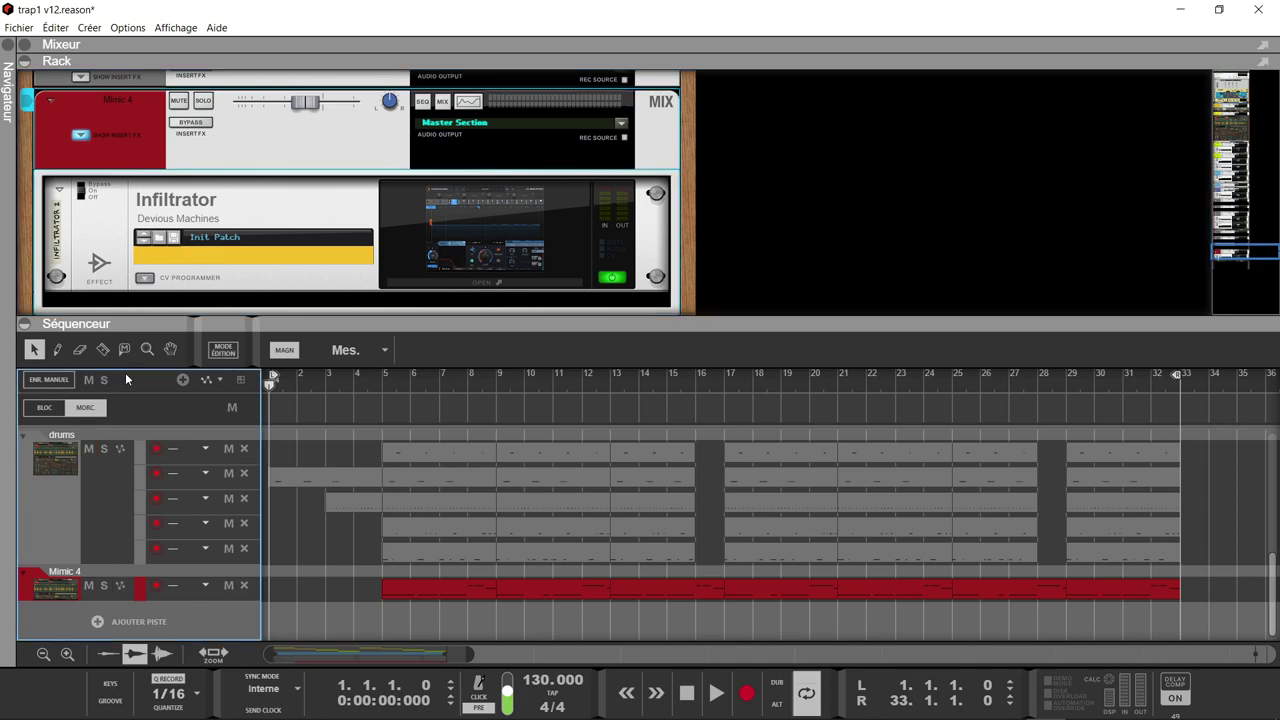
{"action": "key", "text": "space"}
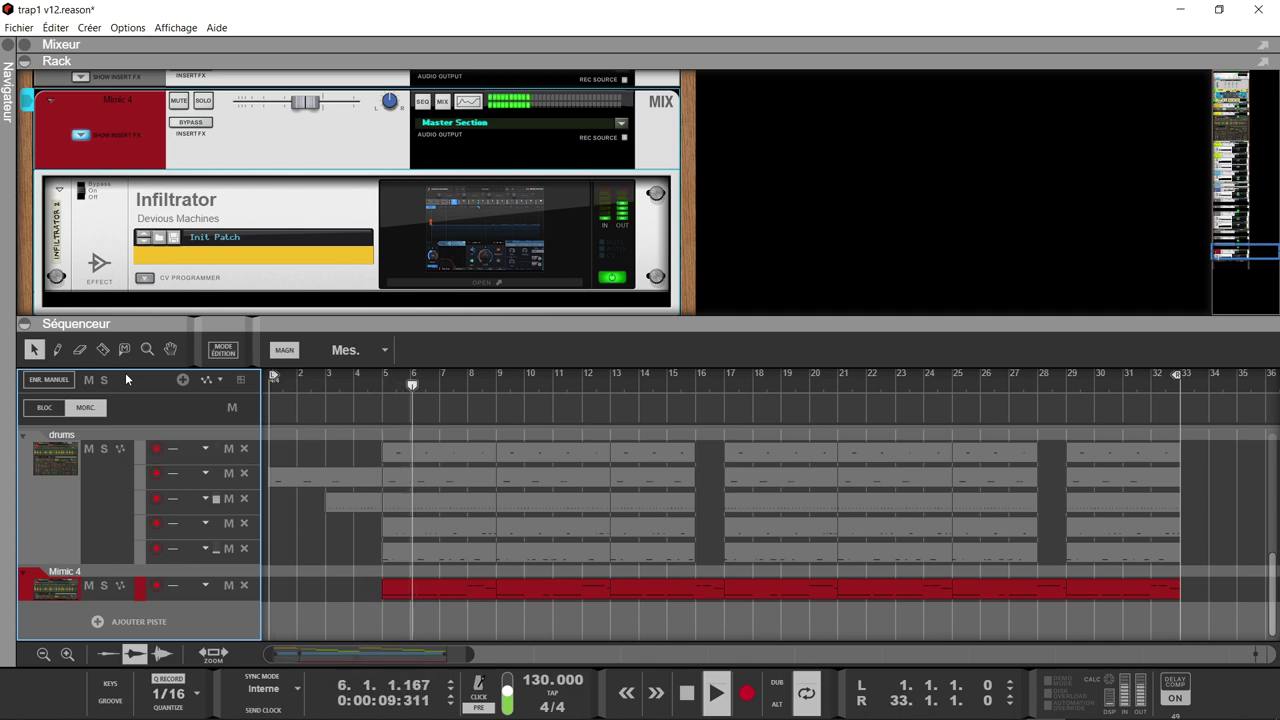
Step: Enlarge the sequencer over the rack to show the song's tracks during playback, with looping switched off, and stop past bar 33
{"action": "left_click_drag", "start_coordinate": [731, 322], "coordinate": [744, 60]}
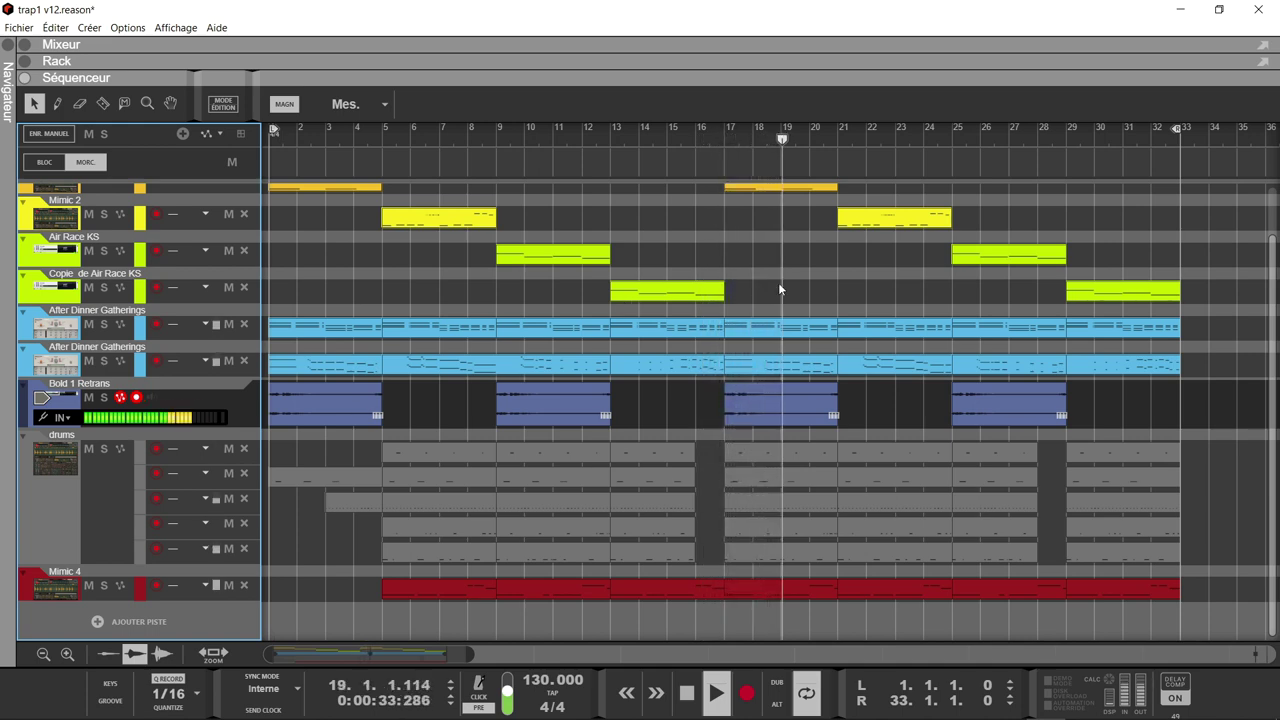
{"action": "scroll", "coordinate": [1273, 320], "scroll_direction": "up", "scroll_amount": 1}
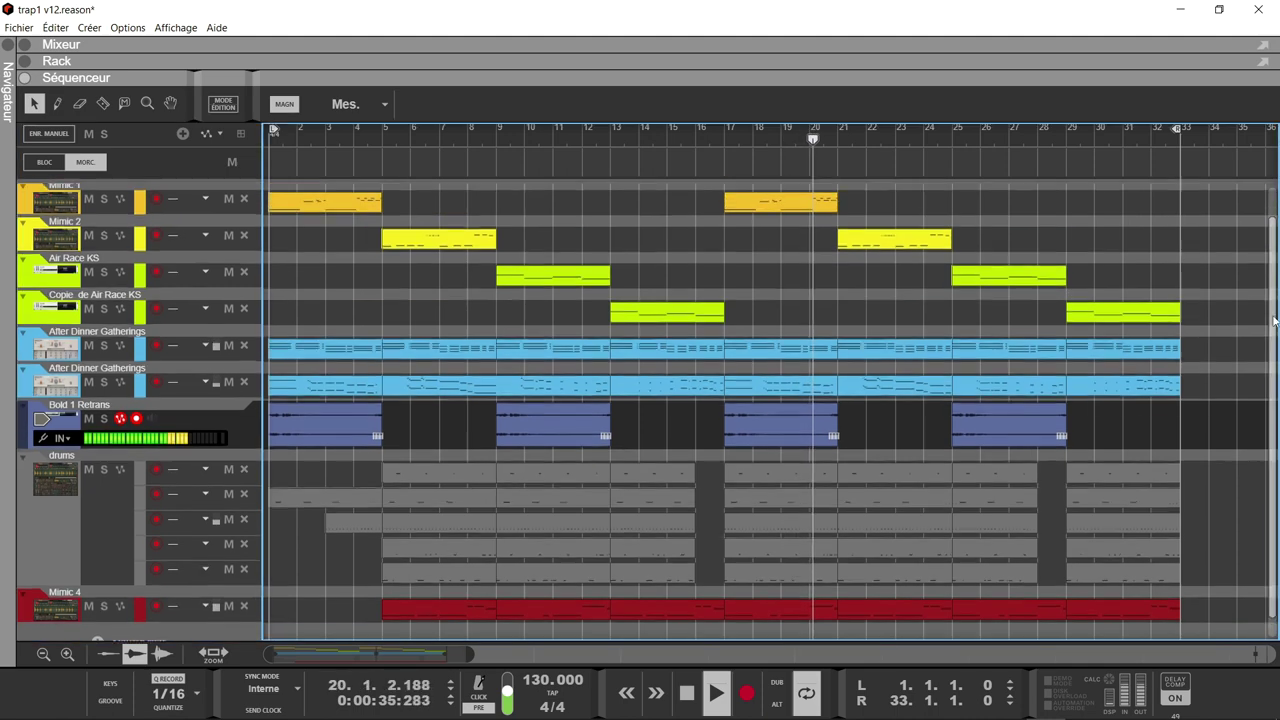
{"action": "scroll", "coordinate": [1273, 320], "scroll_direction": "up", "scroll_amount": 2}
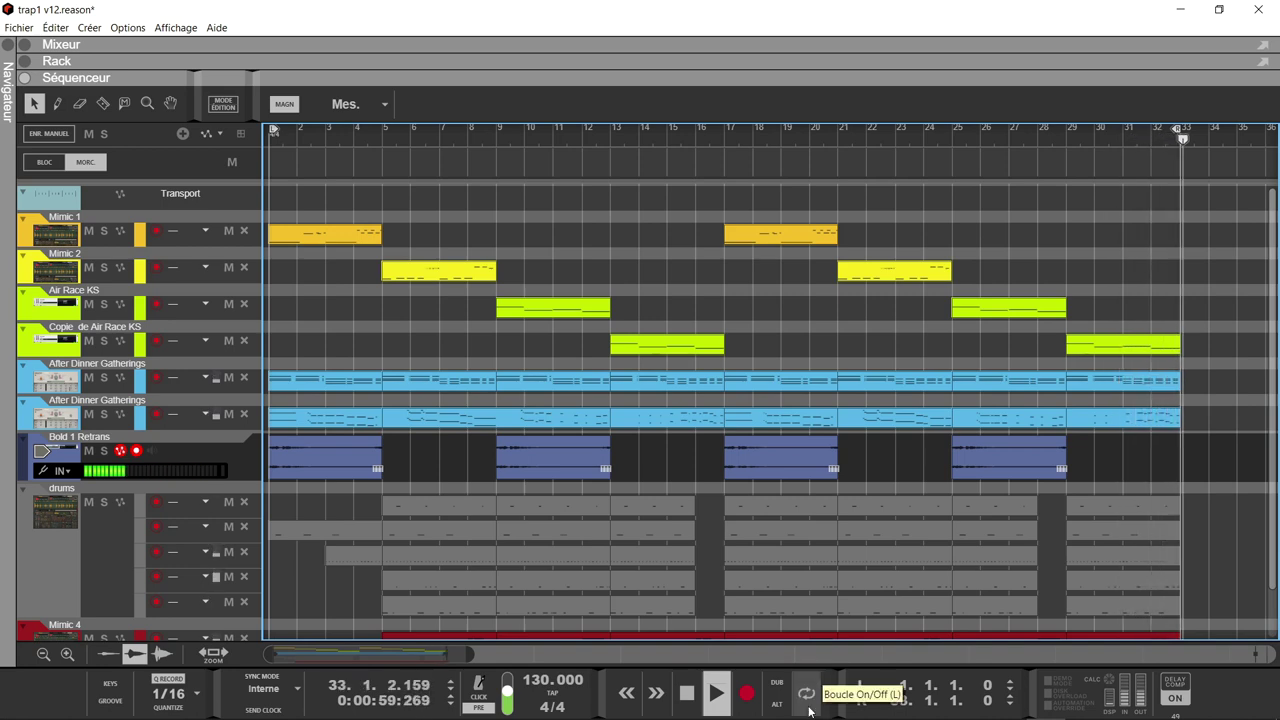
{"action": "key", "text": "space"}
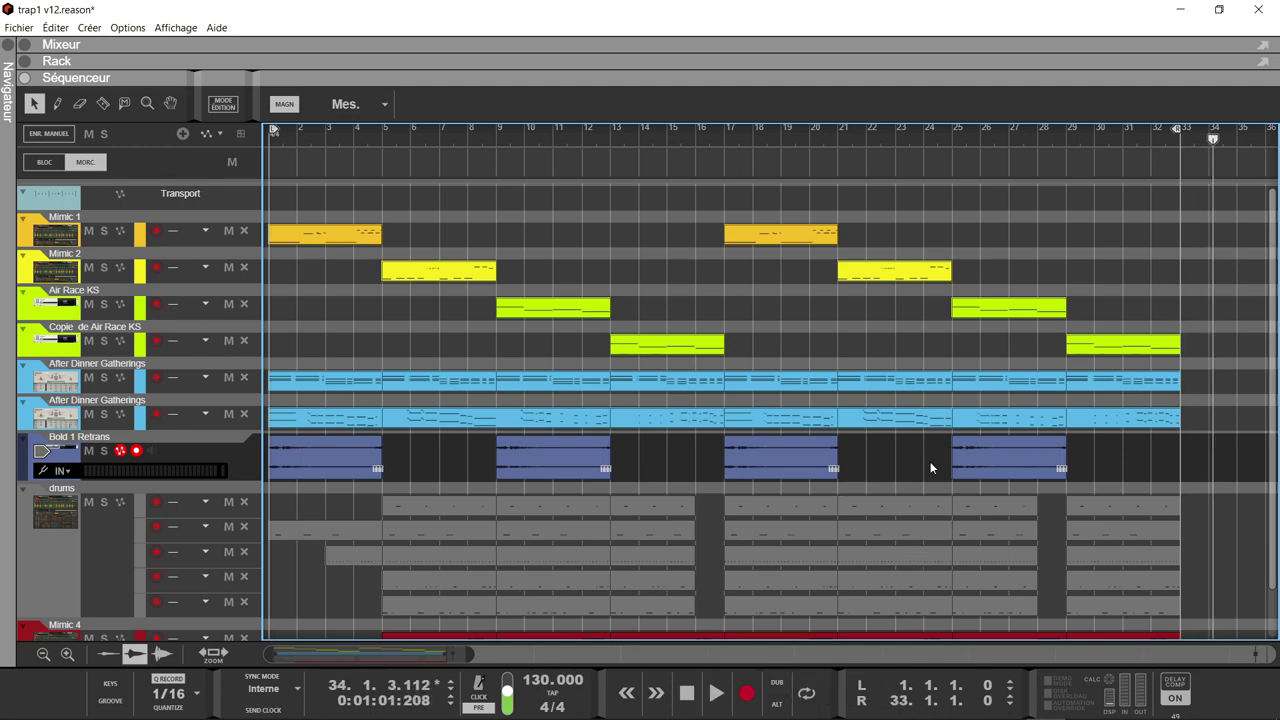
Step: Bring the rack back into view, reopen the Infiltrator on the Mimic 4 track, and move its window toward the middle of the screen
{"action": "key", "text": "F6"}
{"action": "left_click", "coordinate": [515, 253]}
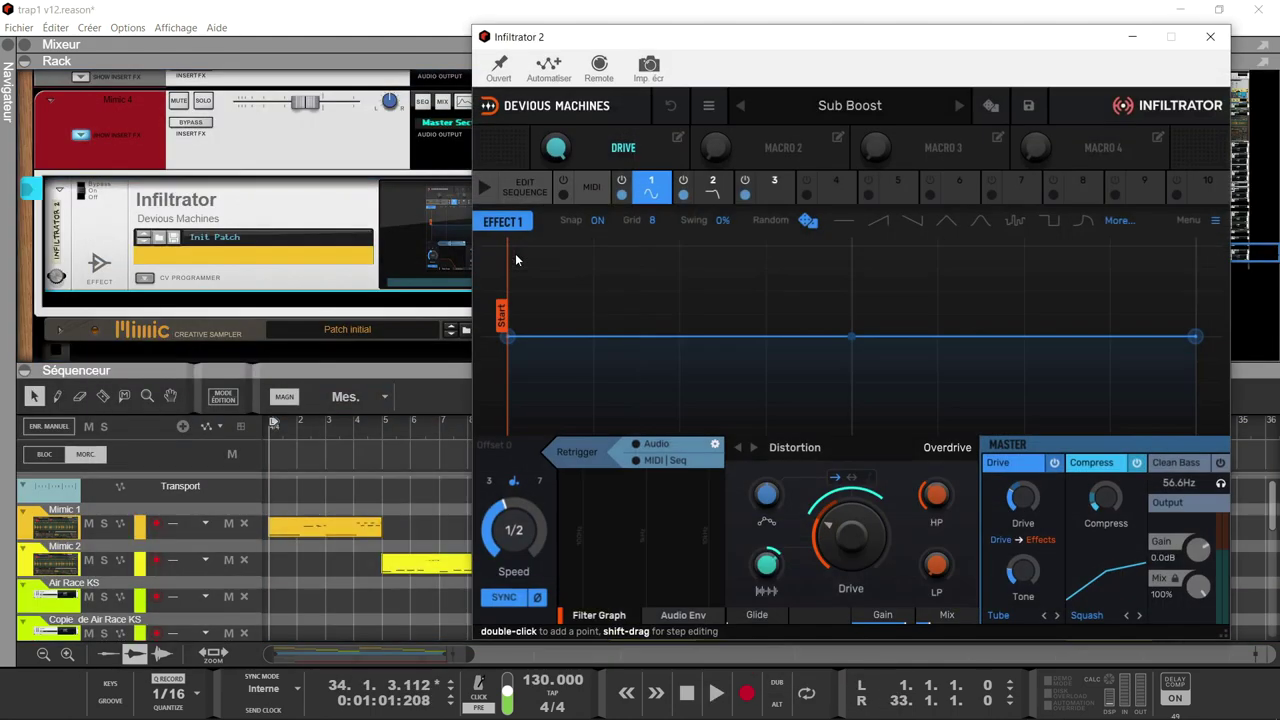
{"action": "left_click_drag", "start_coordinate": [963, 44], "coordinate": [816, 49]}
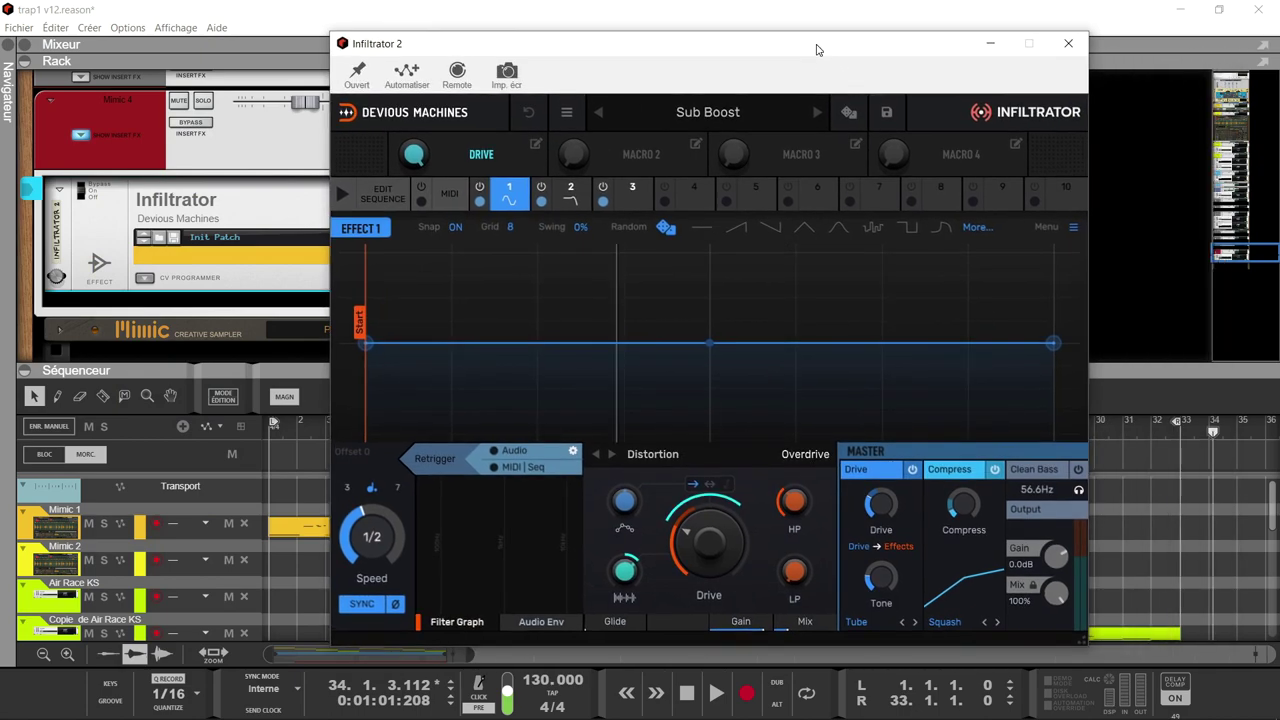